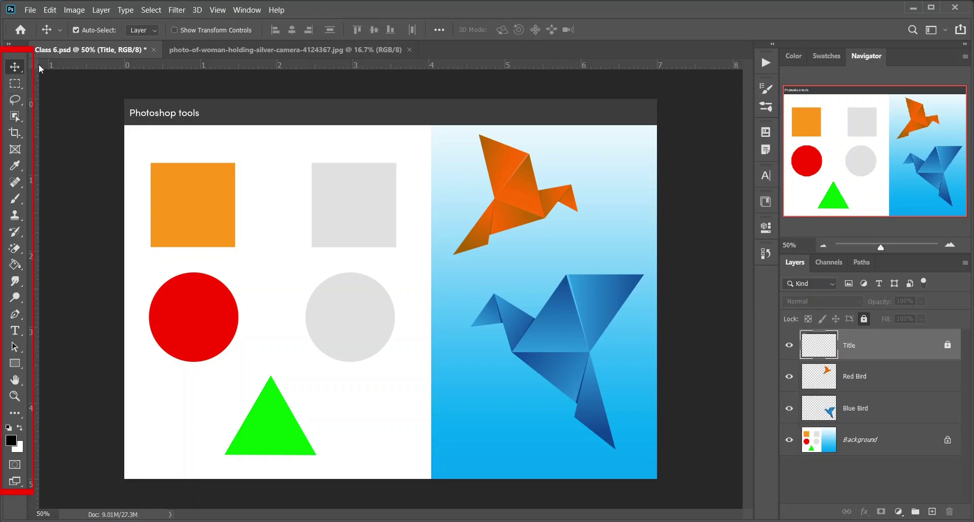
Step: Expand the toolbar to two columns and restore it to a single column
click(10, 45)
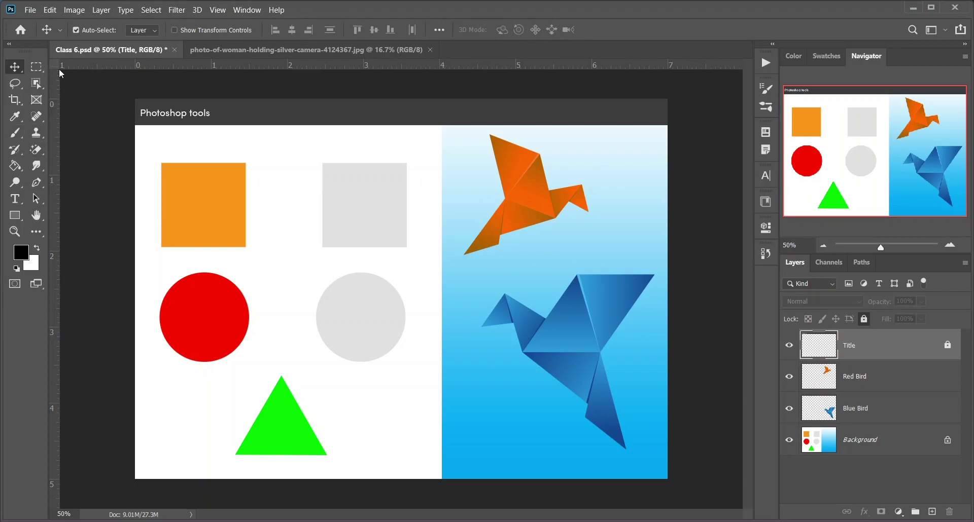
click(10, 46)
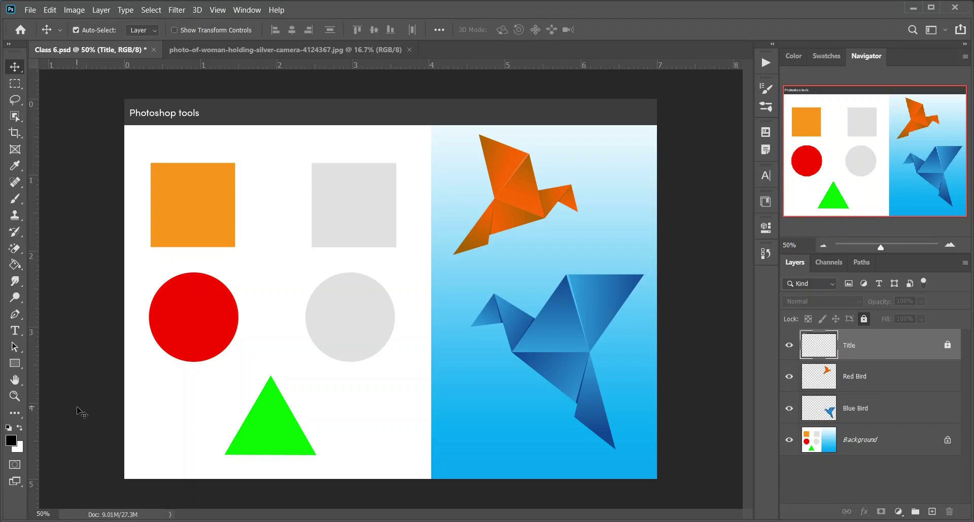
Step: Examine the groups of related tools behind the Move, Rectangular Marquee and Lasso tools
right_click(19, 73)
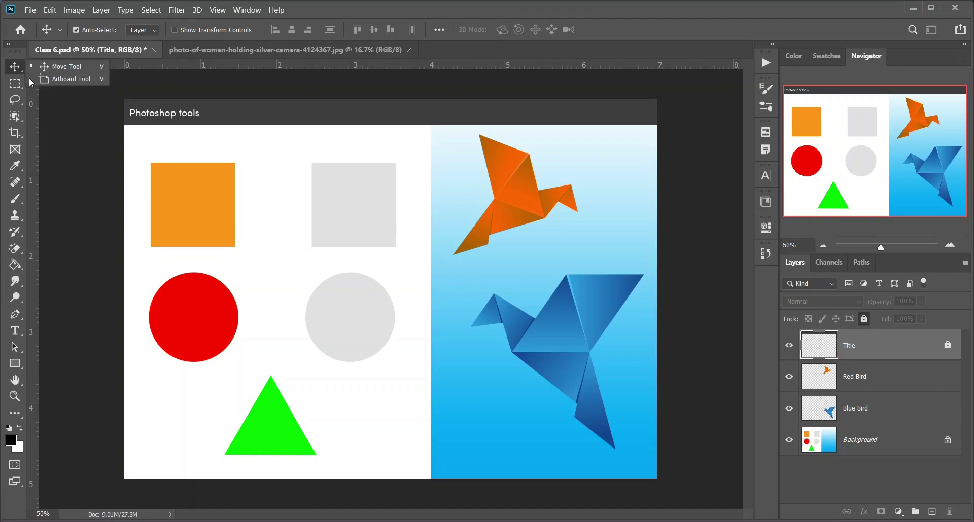
click(47, 105)
click(47, 105)
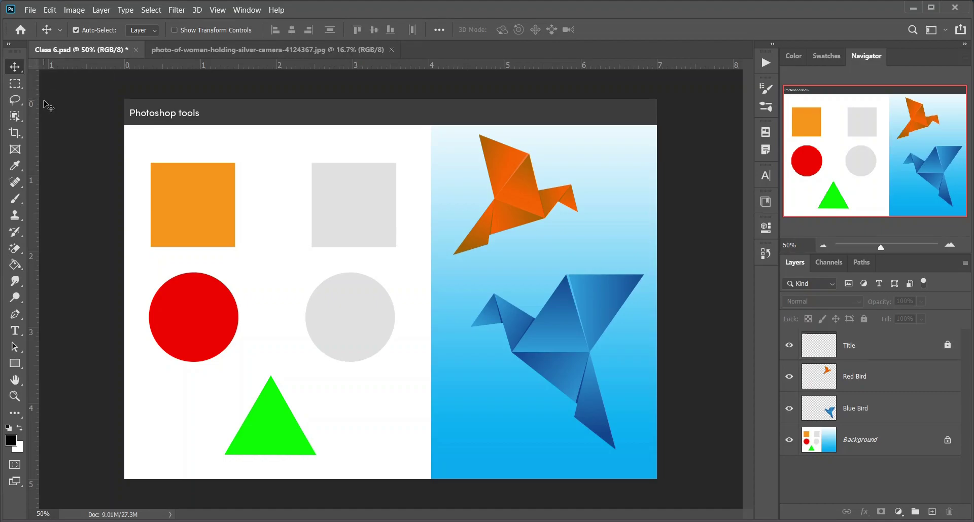
right_click(21, 71)
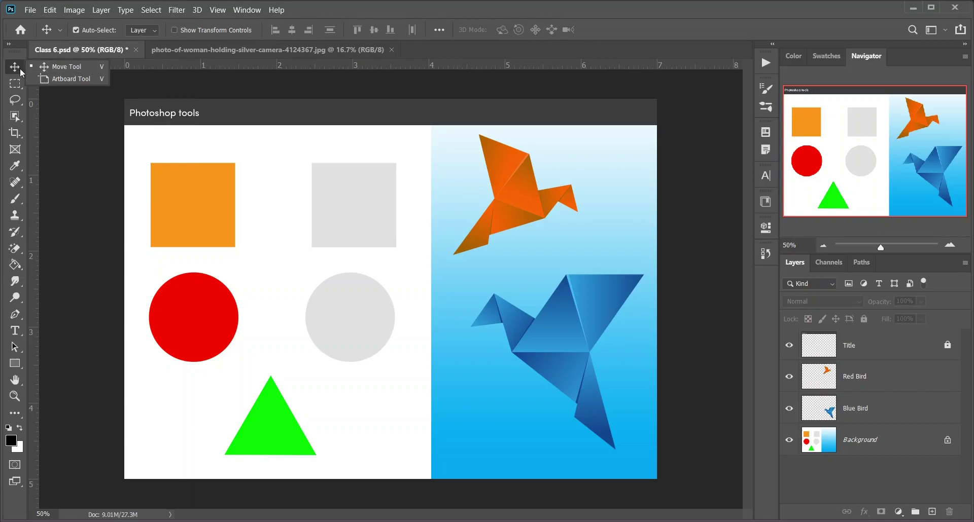
click(20, 85)
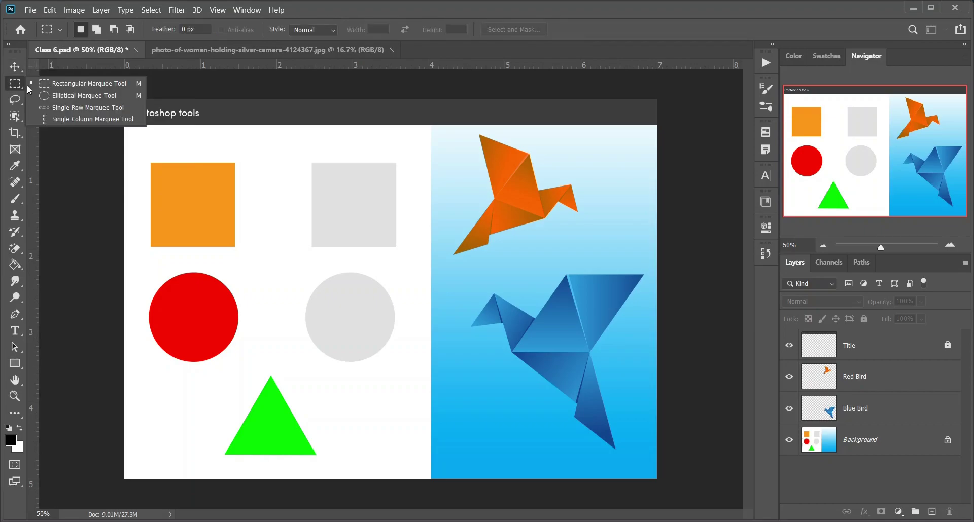
click(22, 71)
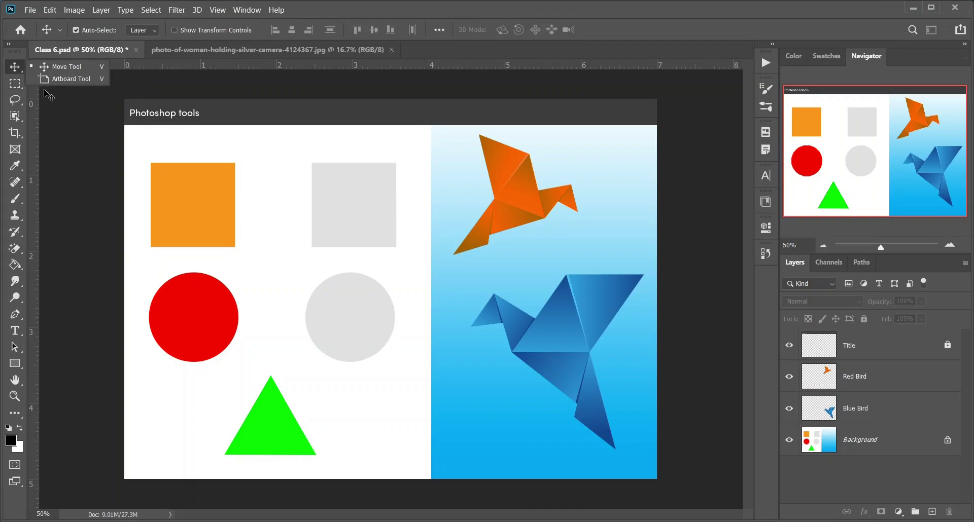
click(23, 98)
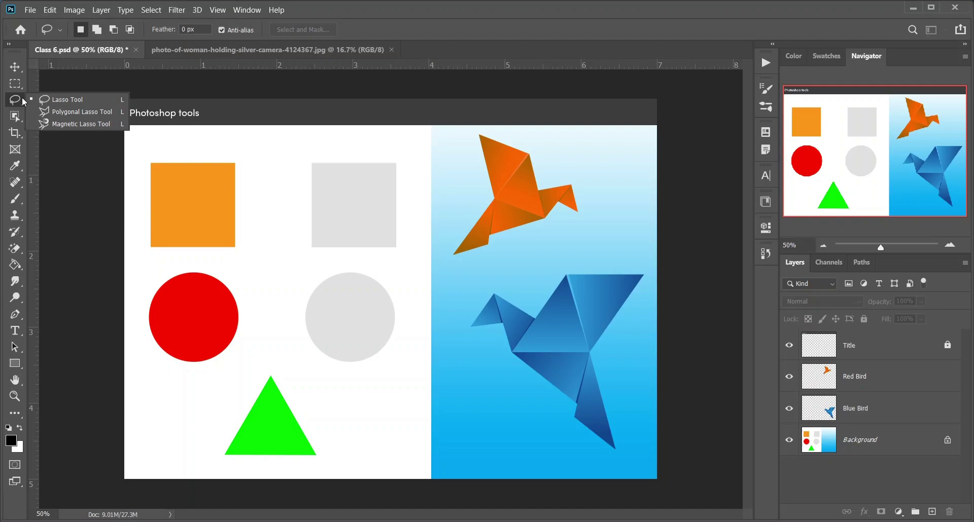
click(127, 90)
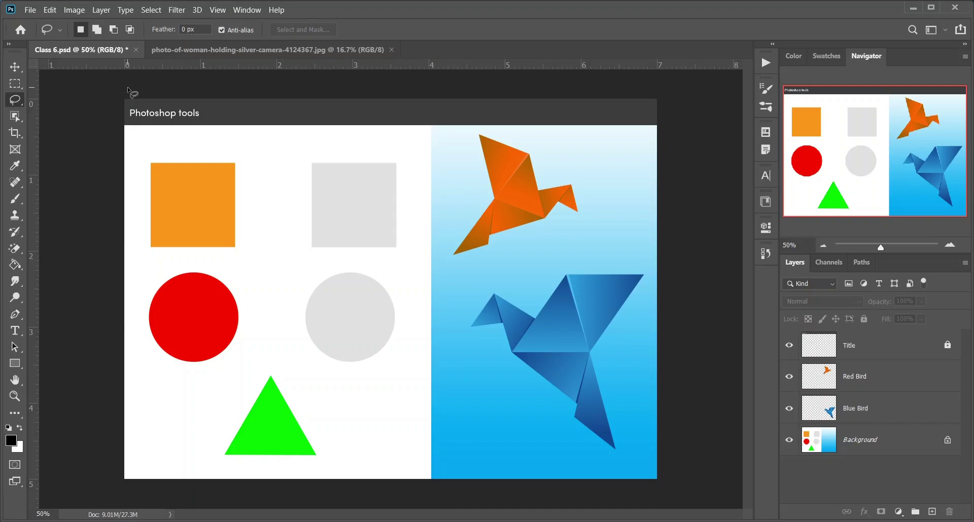
Step: With the Move tool, try to shift the orange square, move the orange bird up and rightward, and the blue bird leftward
key(v)
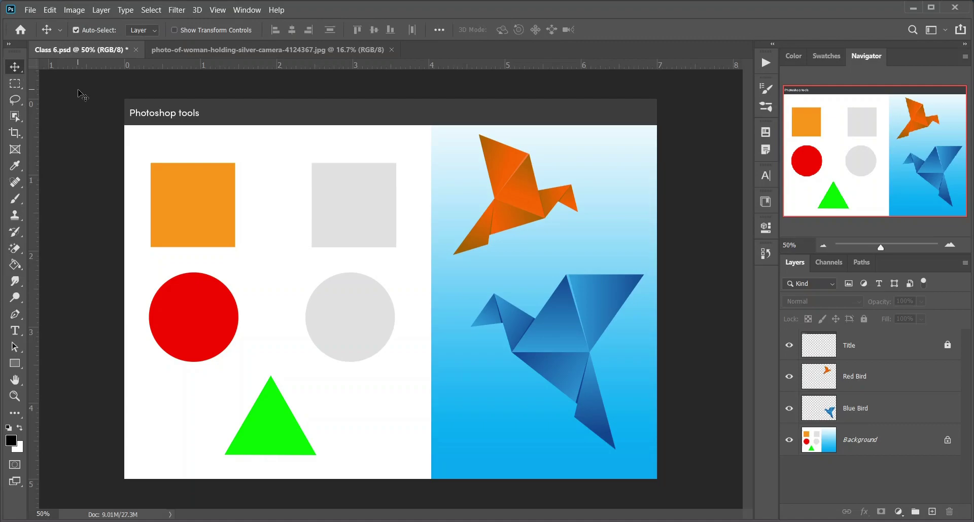
drag(173, 192, 219, 177)
drag(525, 209, 555, 201)
drag(570, 292, 532, 291)
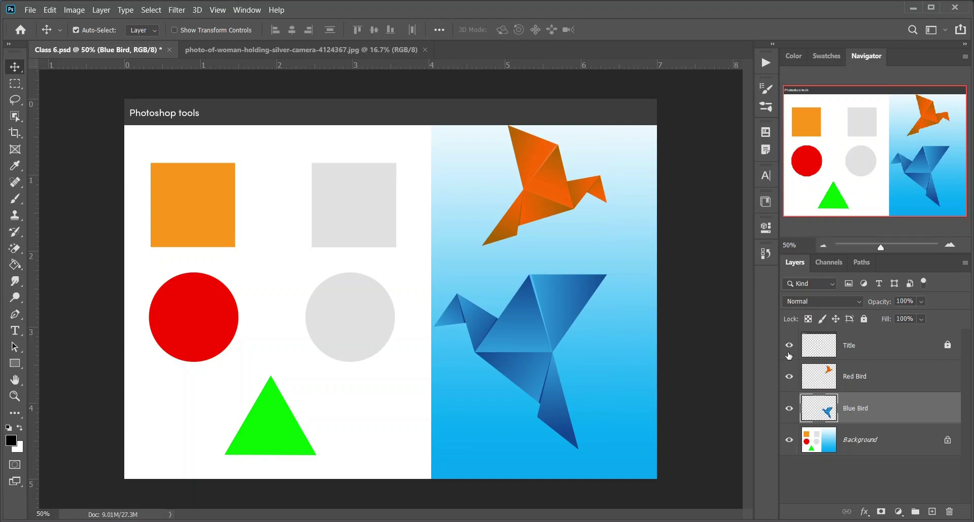
Step: Move the Red Bird layer's orange bird slightly down and the blue bird slightly rightward
click(880, 377)
mouse_move(547, 161)
mouse_down()
mouse_move(522, 202)
mouse_move(549, 178)
mouse_up()
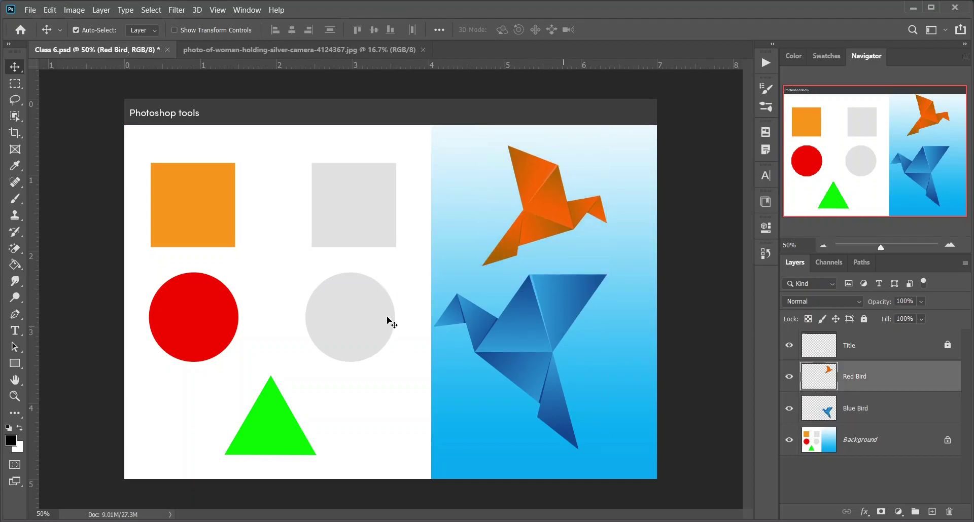
drag(532, 333, 549, 333)
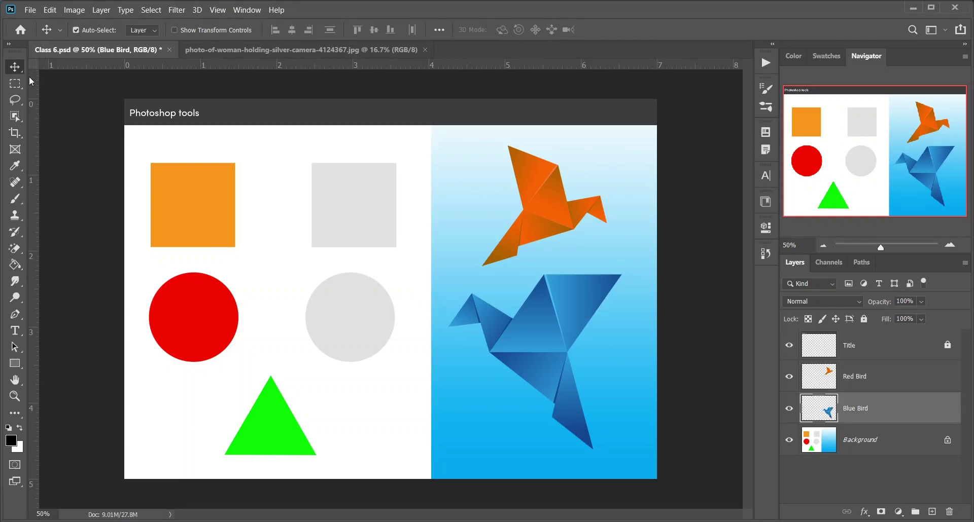
Step: Switch to the Artboard tool and return to the Move tool
right_click(15, 66)
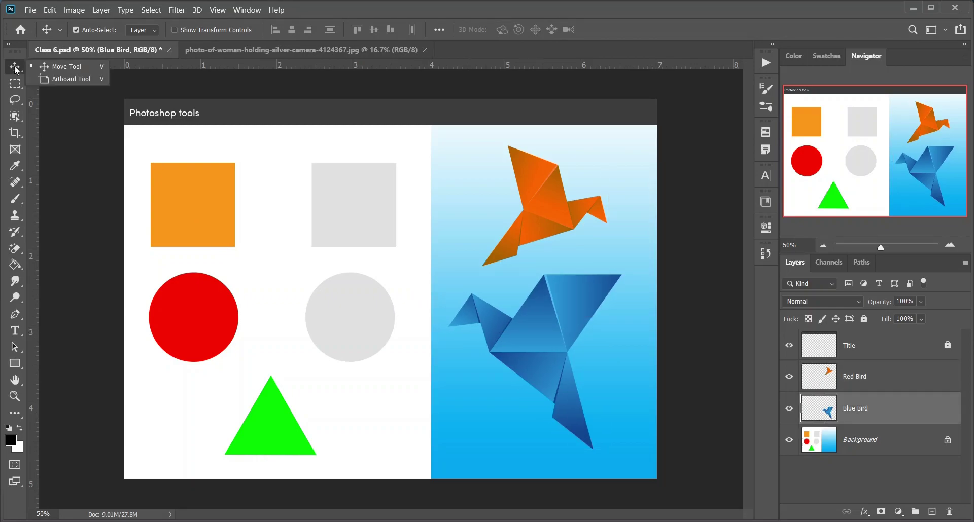
click(70, 75)
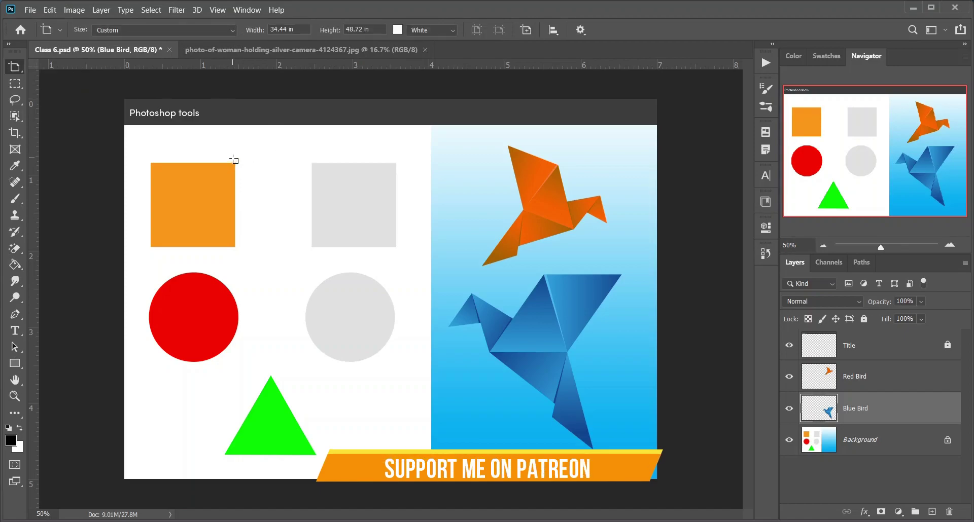
right_click(15, 66)
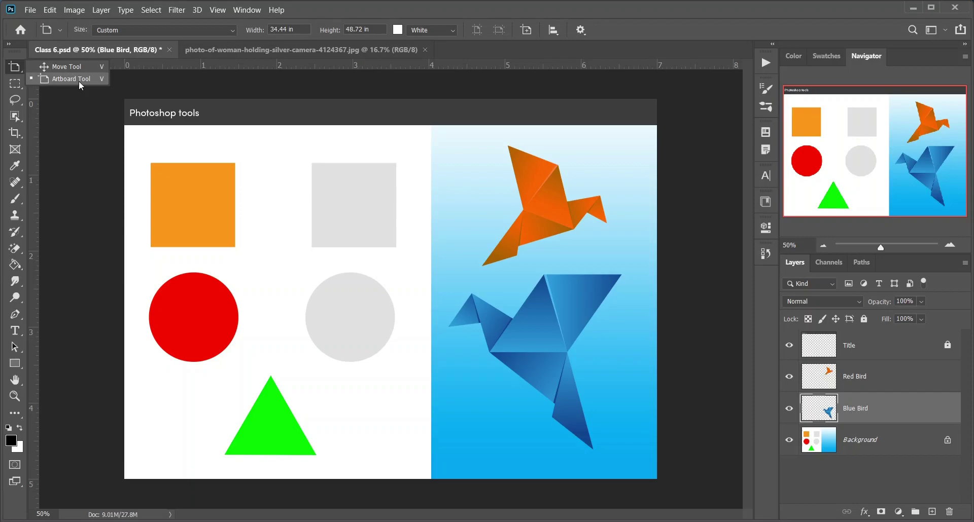
click(66, 66)
Step: Draw a Rectangular Marquee selection from the orange square's upper-left corner, reposition the selection and clear it
right_click(15, 83)
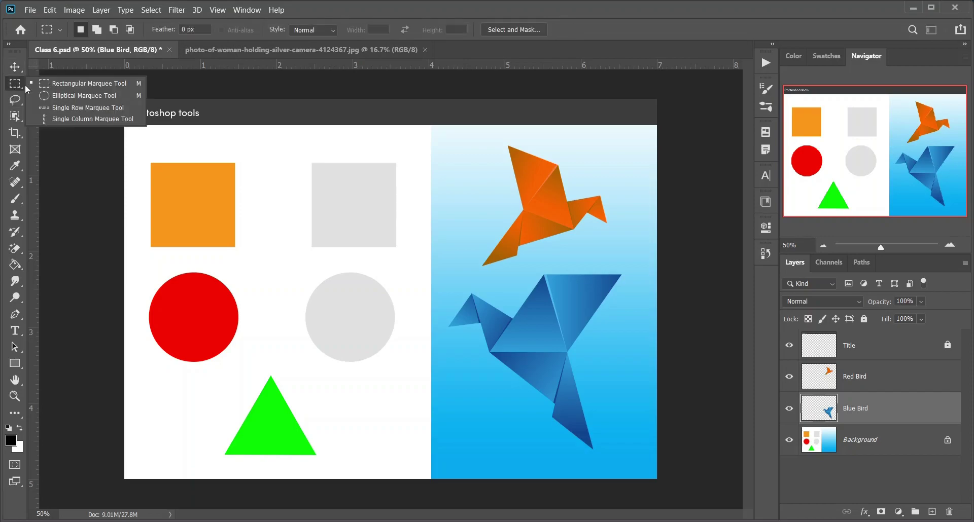
click(107, 86)
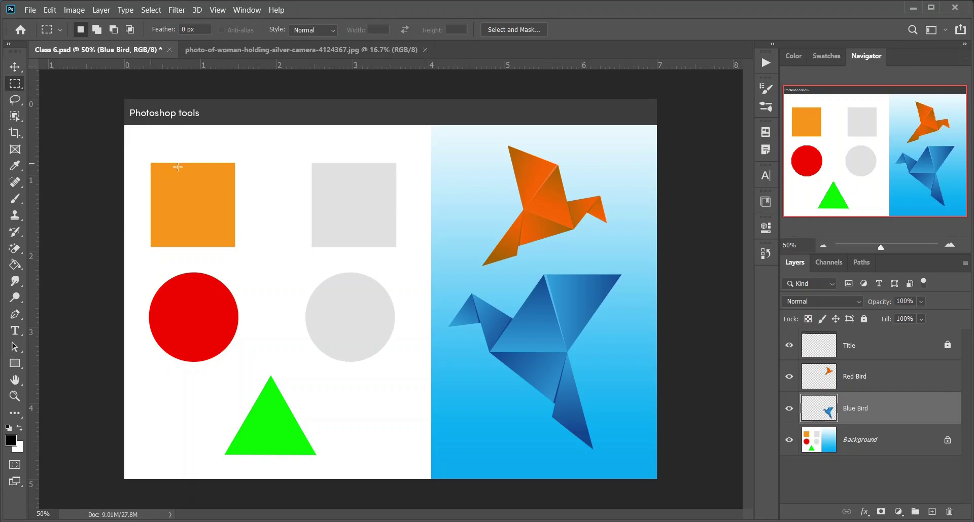
drag(152, 164, 395, 270)
drag(244, 194, 299, 228)
click(43, 82)
Step: Draw an Elliptical Marquee selection around the gray circle and clear it
right_click(11, 87)
click(65, 96)
drag(314, 279, 463, 379)
click(383, 346)
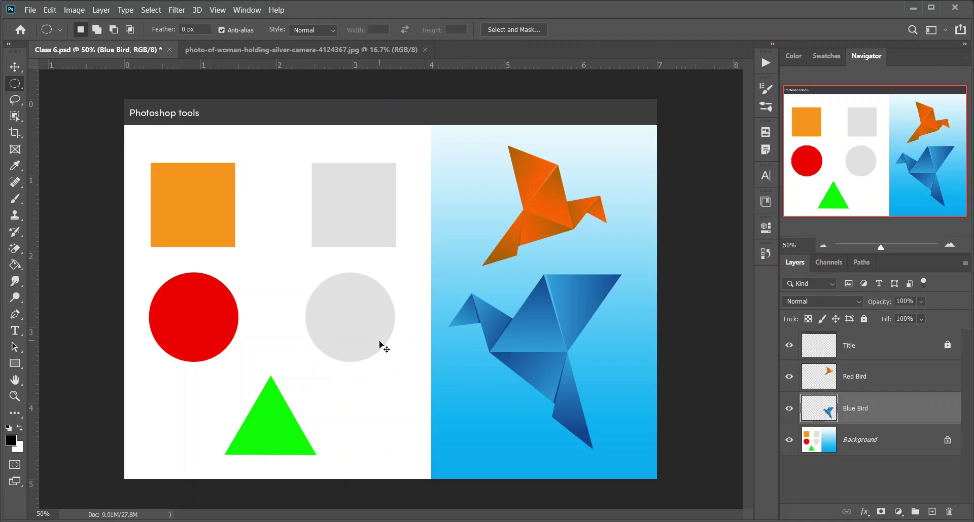
Step: Select a single pixel row of the Background layer at the blue bird's head with the Single Row Marquee, and deselect it
right_click(16, 84)
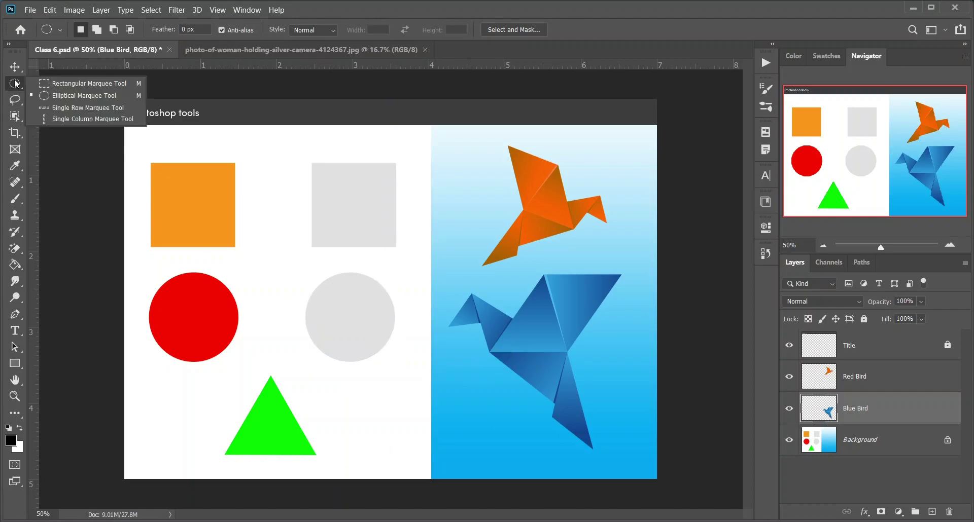
click(110, 112)
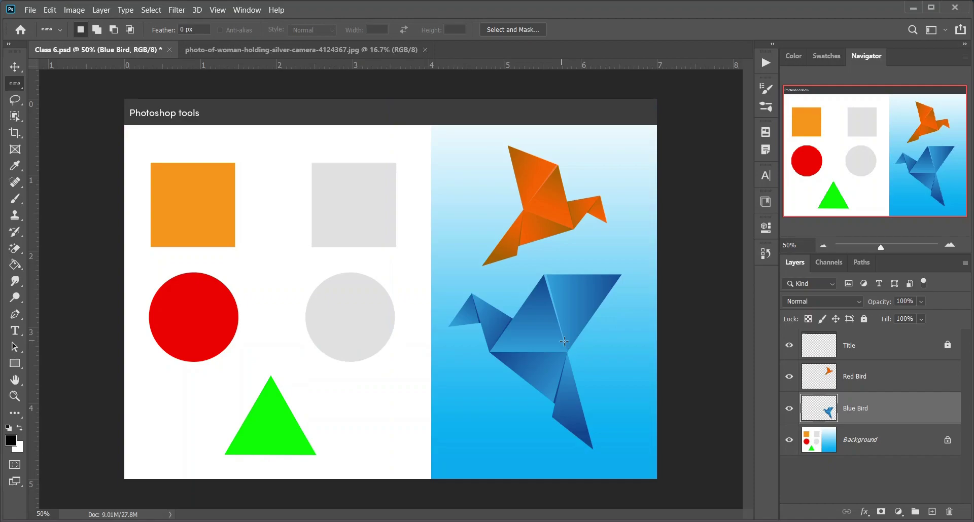
click(902, 451)
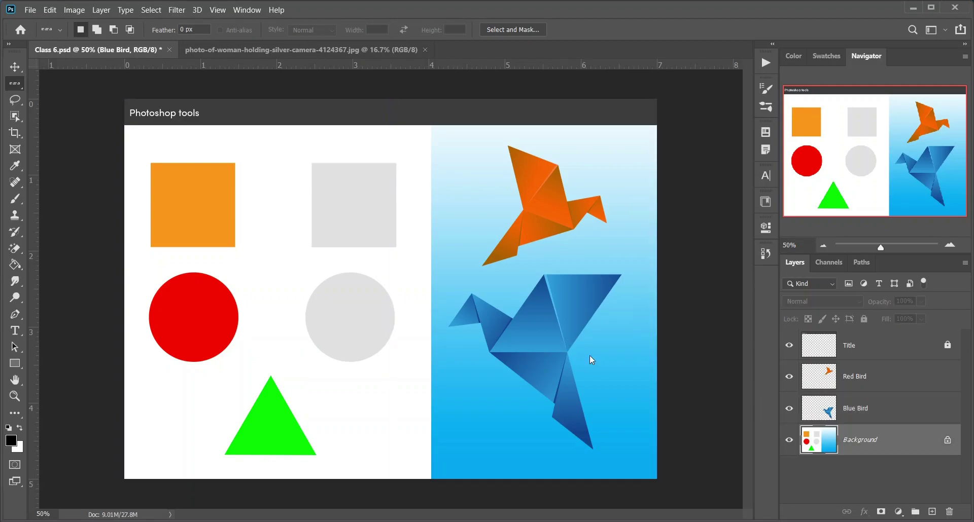
click(519, 328)
key(ctrl+1)
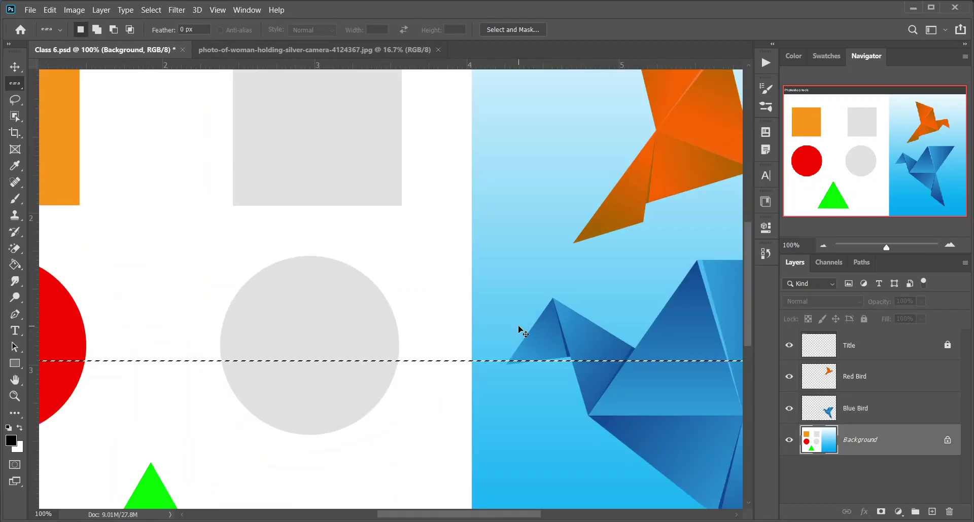
key(ctrl+d)
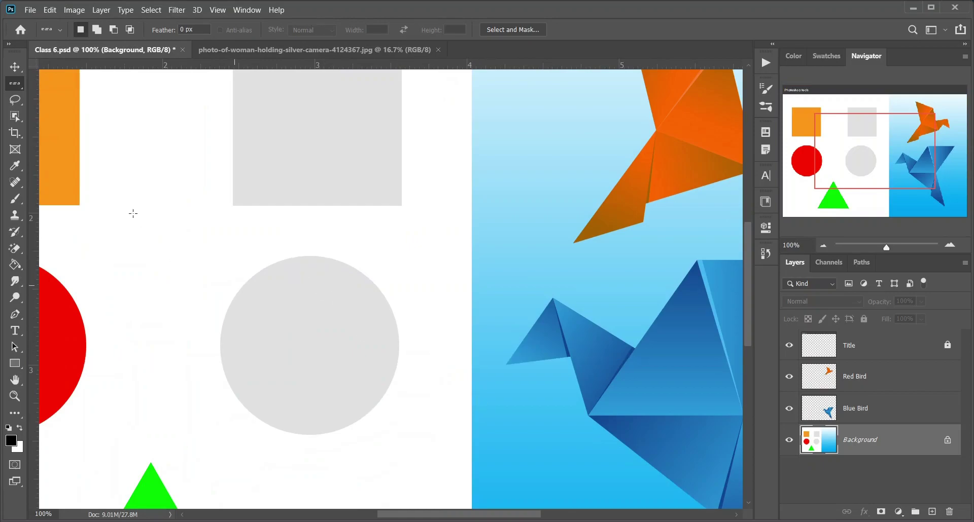
Step: Select a single pixel column through the blue bird's head with the Single Column Marquee tool, and deselect it
right_click(15, 83)
click(60, 119)
click(538, 330)
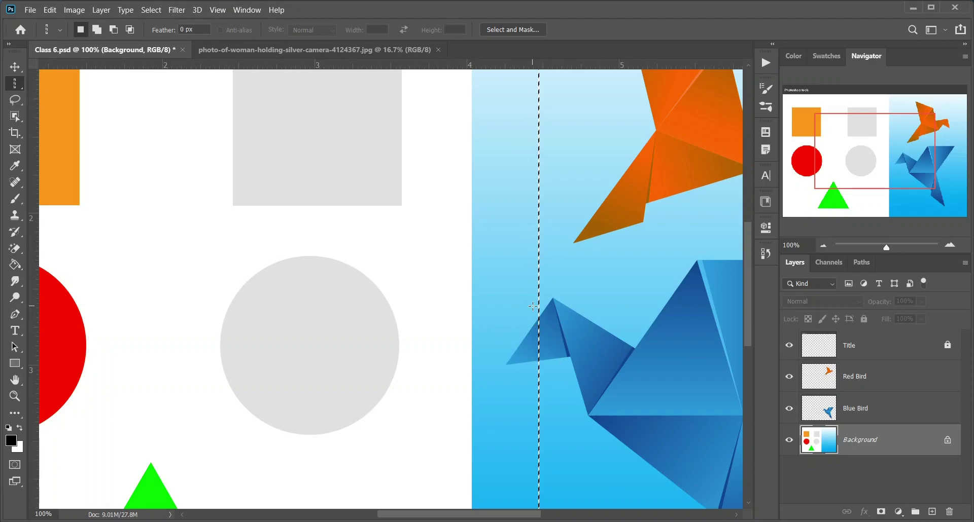
key(ctrl+d)
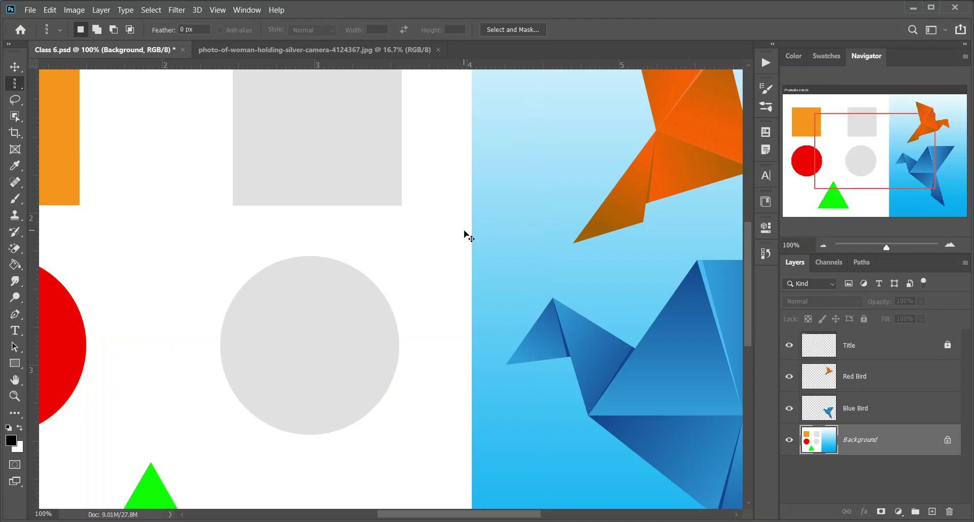
key(ctrl+minus)
key(ctrl+minus)
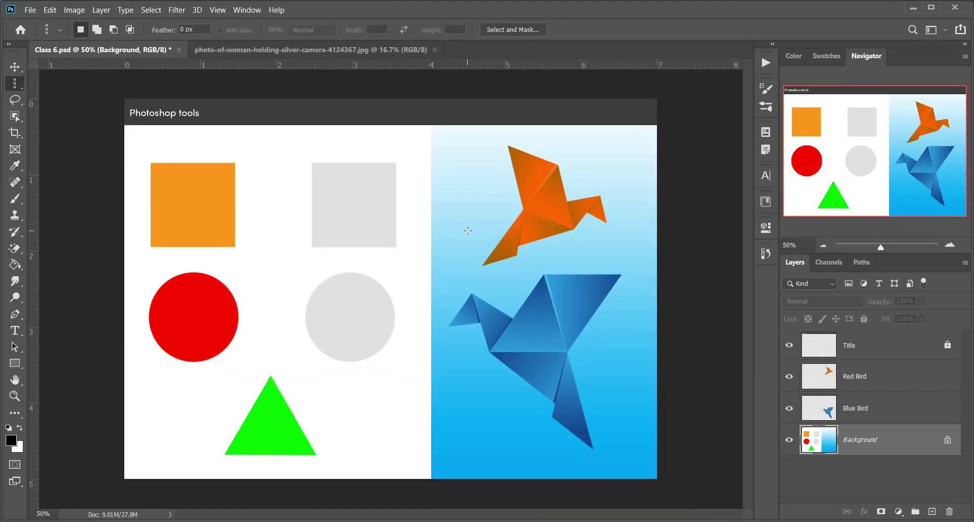
Step: Draw a closed freehand Lasso selection starting between the gray square and the gray circle, and deselect it
drag(15, 100, 65, 103)
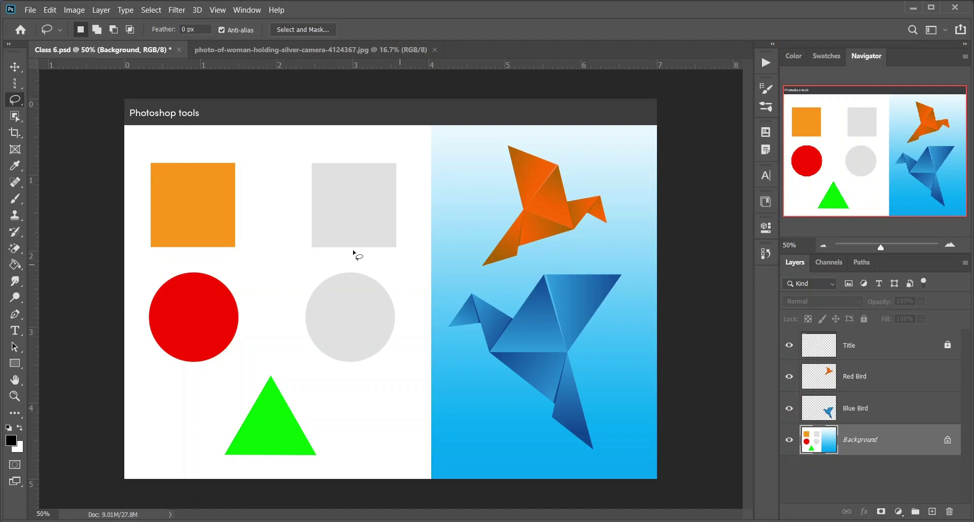
mouse_move(303, 258)
mouse_down()
mouse_move(298, 164)
mouse_move(320, 146)
mouse_move(402, 156)
mouse_move(416, 191)
mouse_move(419, 247)
mouse_move(386, 271)
mouse_move(330, 271)
mouse_move(304, 251)
mouse_up()
key(ctrl+d)
Step: Outline the gray square corner by corner with the Polygonal Lasso tool, and deselect it
right_click(14, 100)
click(57, 110)
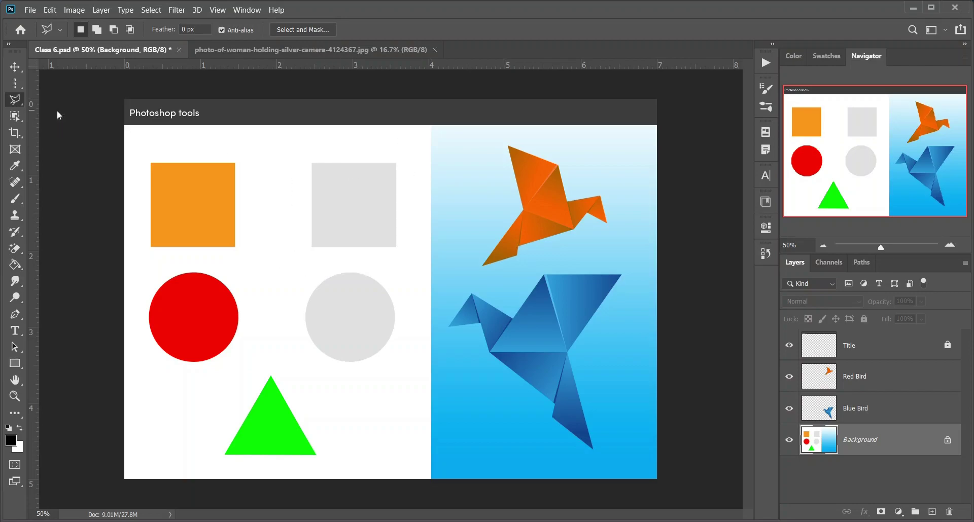
click(311, 164)
click(312, 247)
click(396, 248)
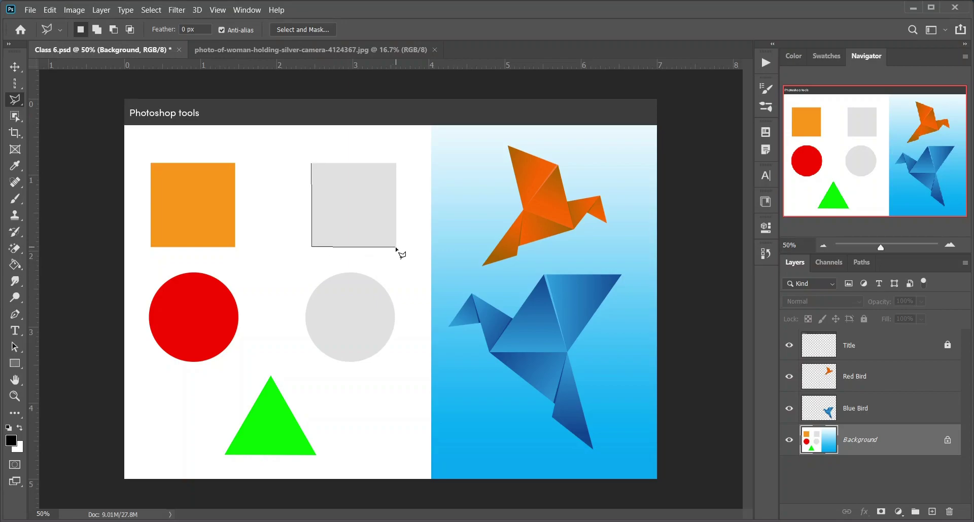
click(397, 163)
click(311, 164)
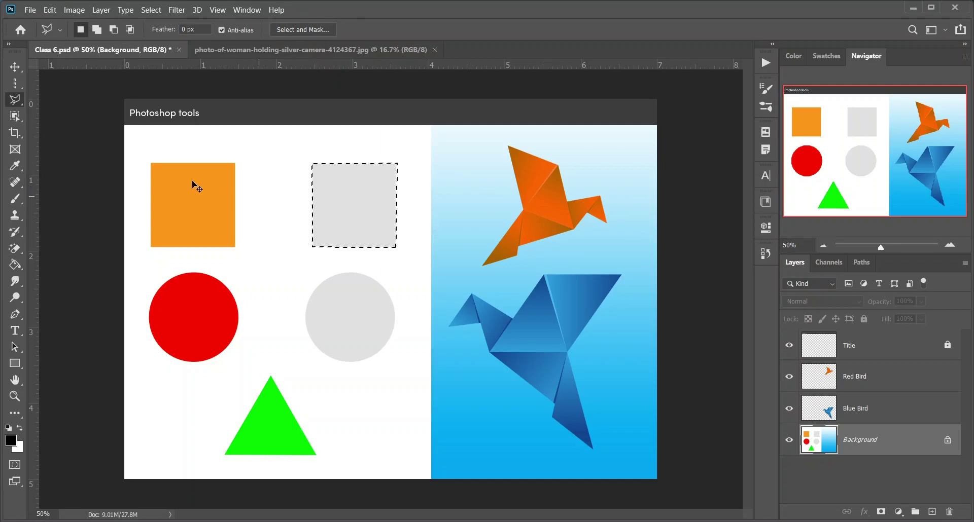
key(ctrl+d)
Step: Trace the red circle's edge with the Magnetic Lasso tool, starting and ending at its top, and deselect it
right_click(15, 100)
click(79, 121)
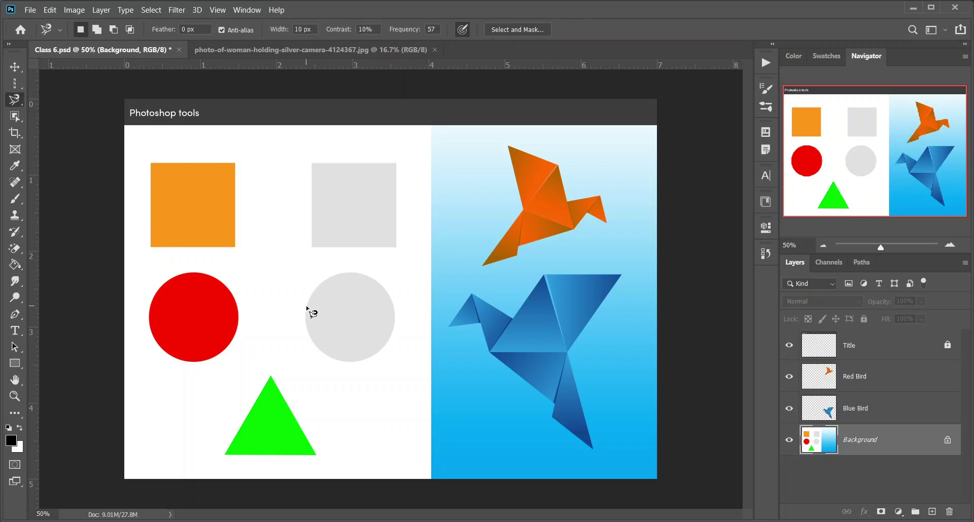
click(187, 274)
click(187, 275)
key(ctrl+d)
Step: Select the green triangle by enclosing it with the Object Selection tool in Rectangle mode, and deselect it
click(15, 120)
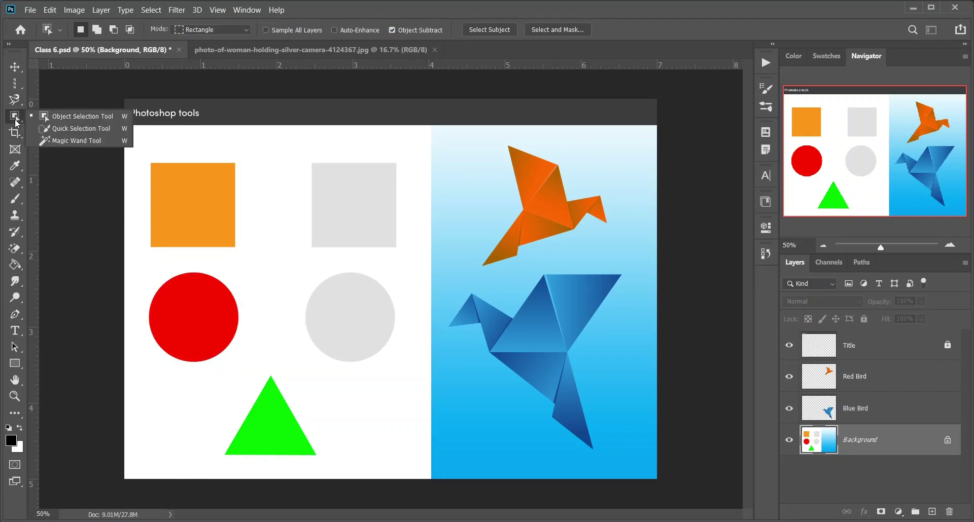
click(96, 117)
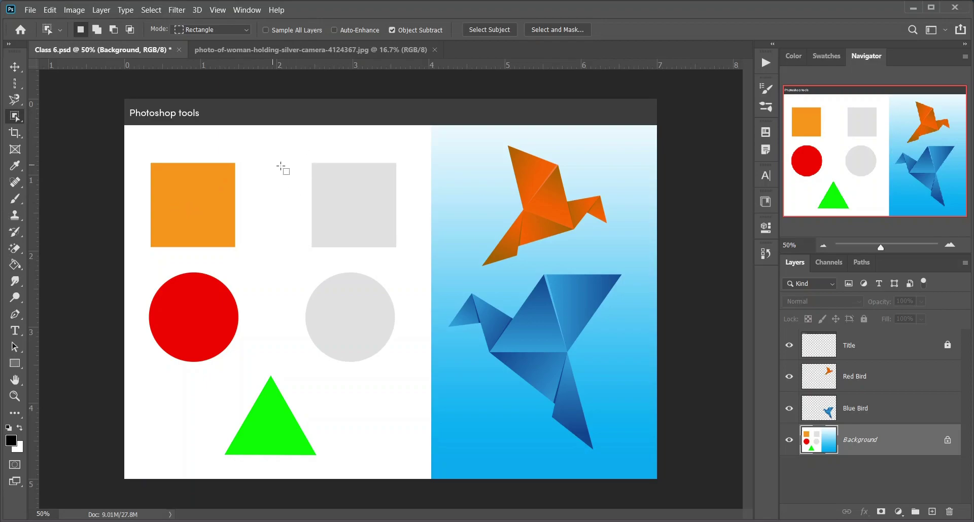
drag(211, 372, 326, 466)
key(ctrl+d)
Step: Activate the Quick Selection tool and reduce its brush size to 100 pixels
right_click(17, 118)
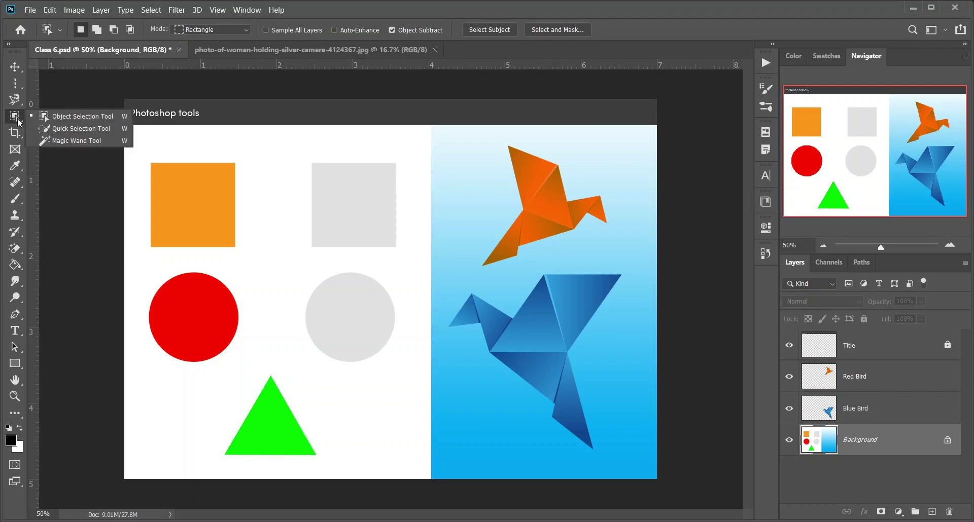
click(59, 129)
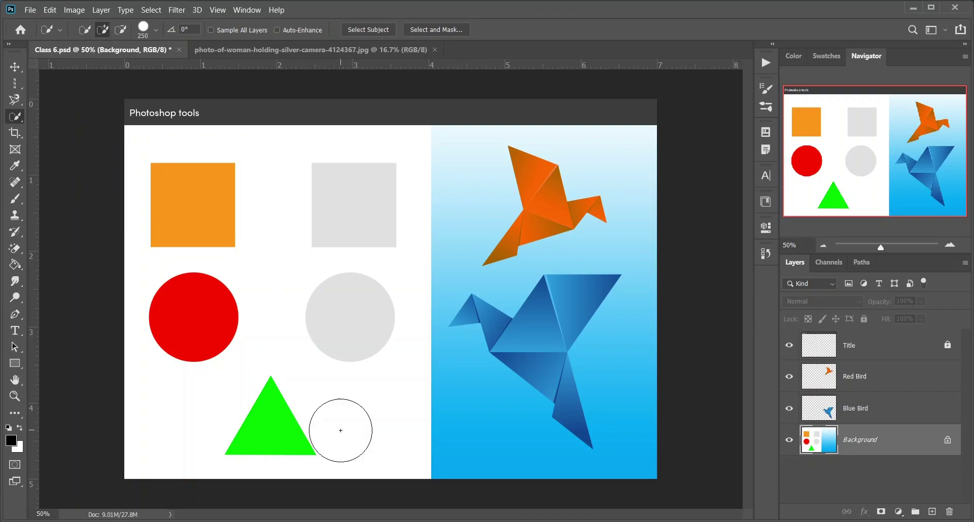
key(bracketleft)
key(bracketleft)
key(bracketleft)
key(bracketleft)
key(bracketleft)
Step: Quick-select the orange square and the red circle together, enable Auto-Enhance, and deselect both shapes
click(193, 205)
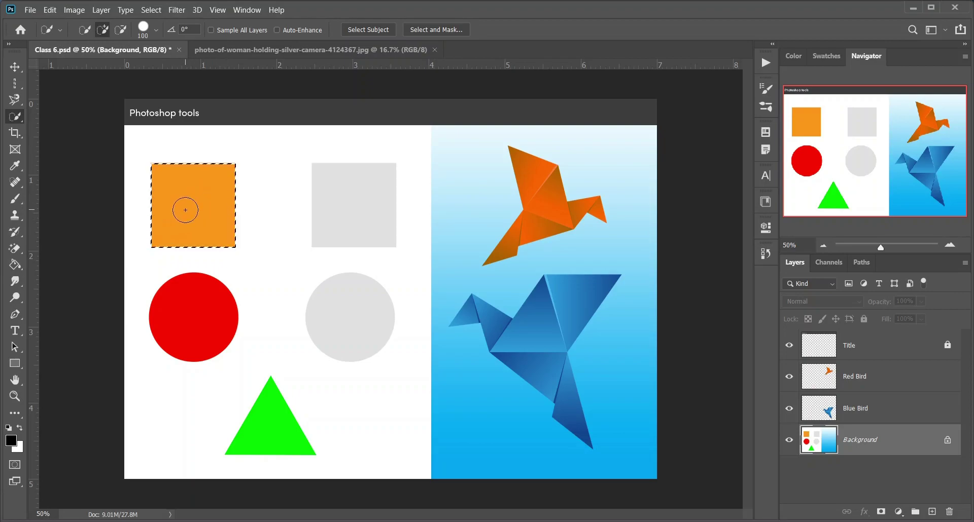
click(202, 336)
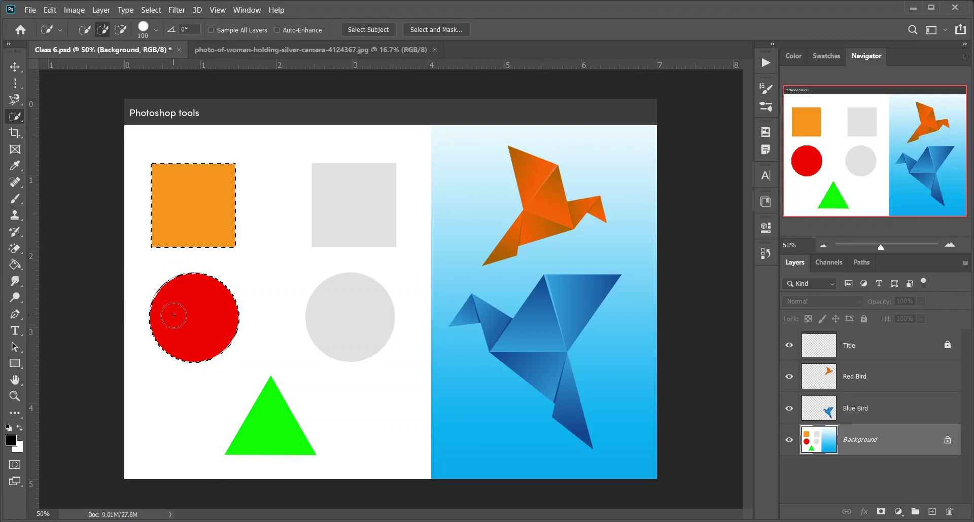
click(304, 30)
key(ctrl+d)
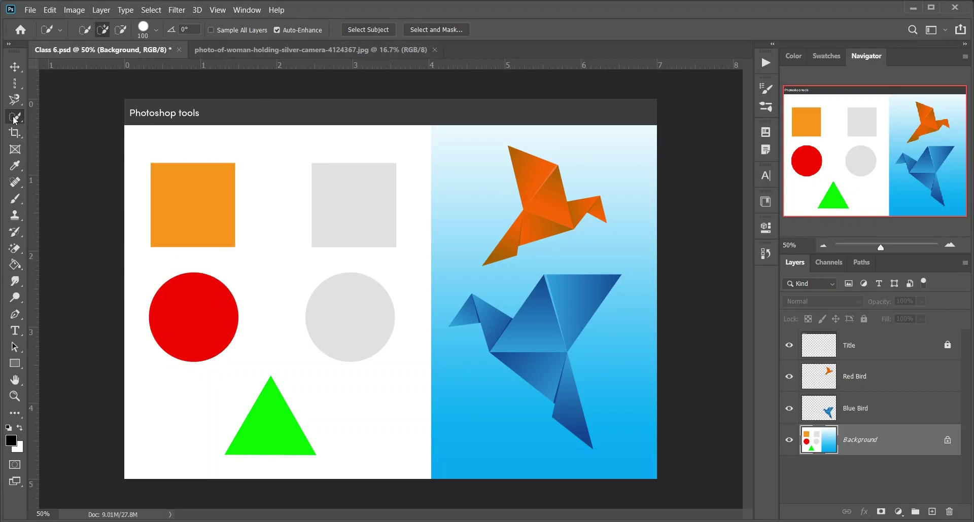
Step: Select the green triangle with the Magic Wand tool, point out its Tolerance setting, and deselect the triangle
right_click(15, 116)
click(86, 139)
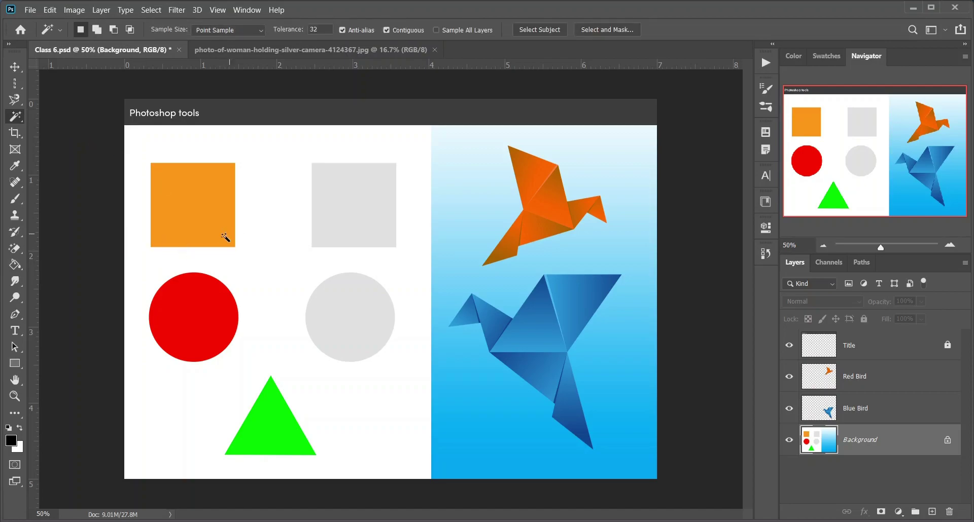
click(282, 435)
double_click(322, 25)
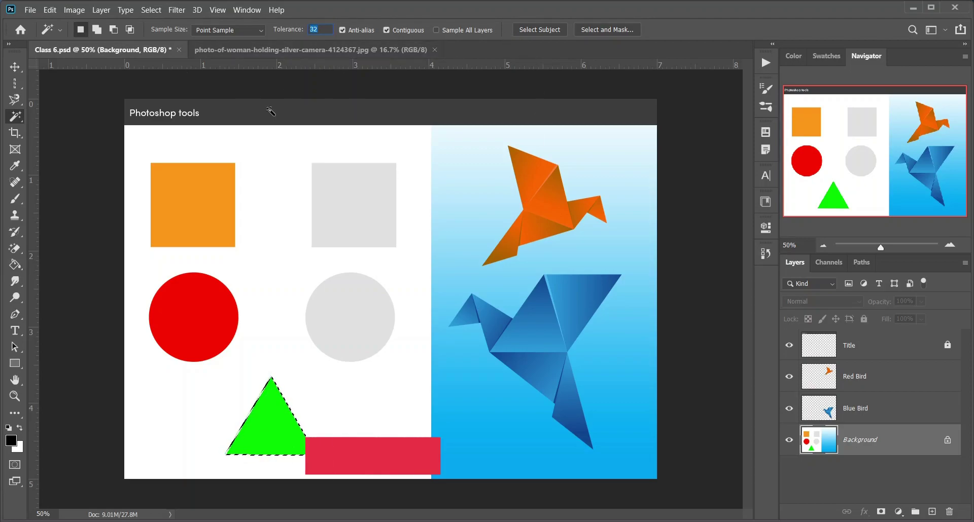
key(ctrl+d)
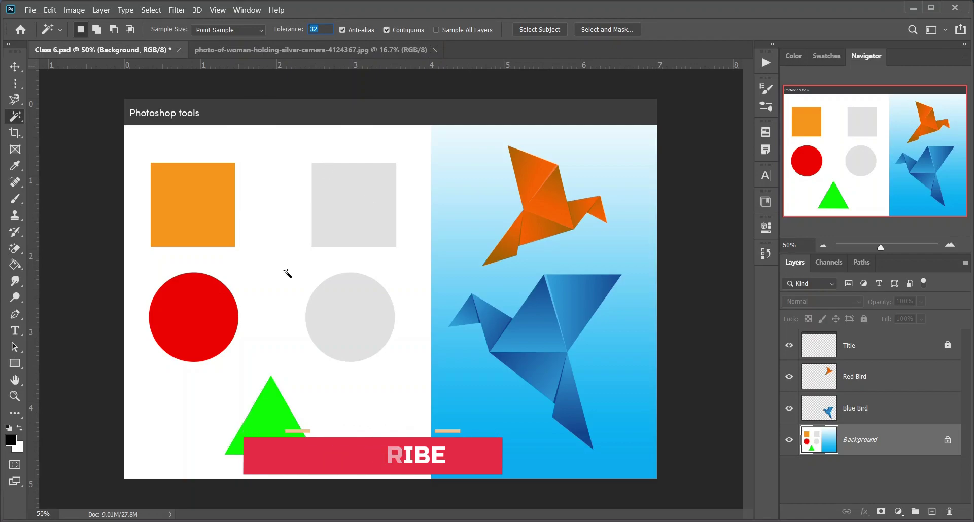
Step: Crop a thin strip off the canvas's lower edge with Delete Cropped Pixels turned off
click(16, 133)
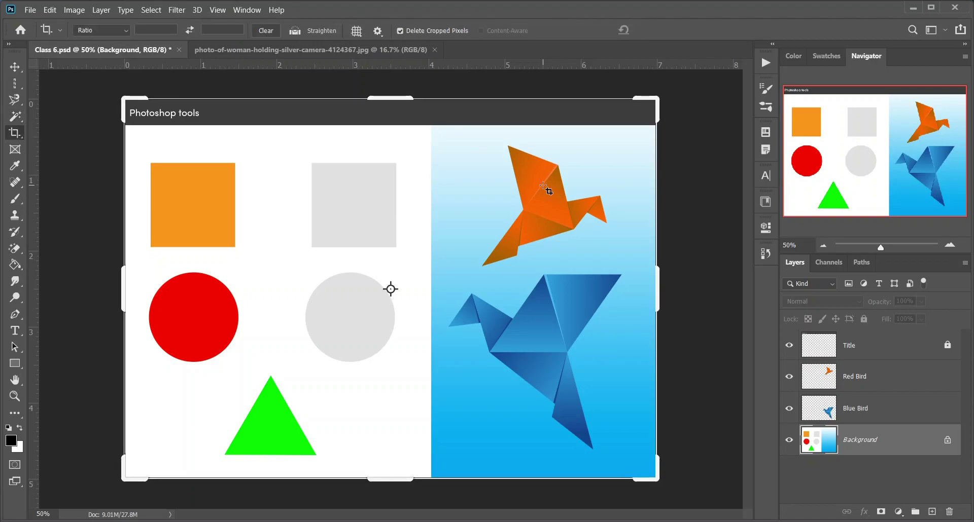
mouse_move(657, 478)
mouse_down()
mouse_move(635, 443)
mouse_move(633, 475)
mouse_move(655, 477)
mouse_up()
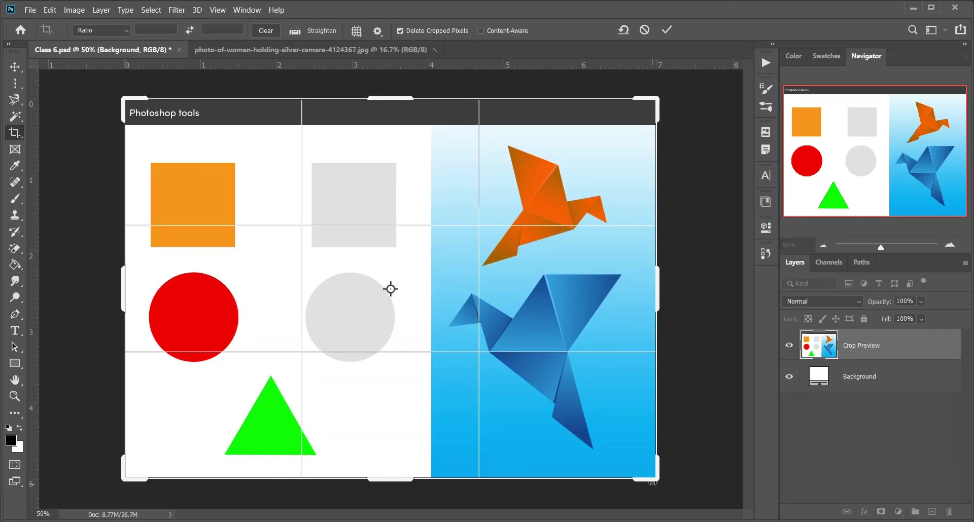
key(ctrl+r)
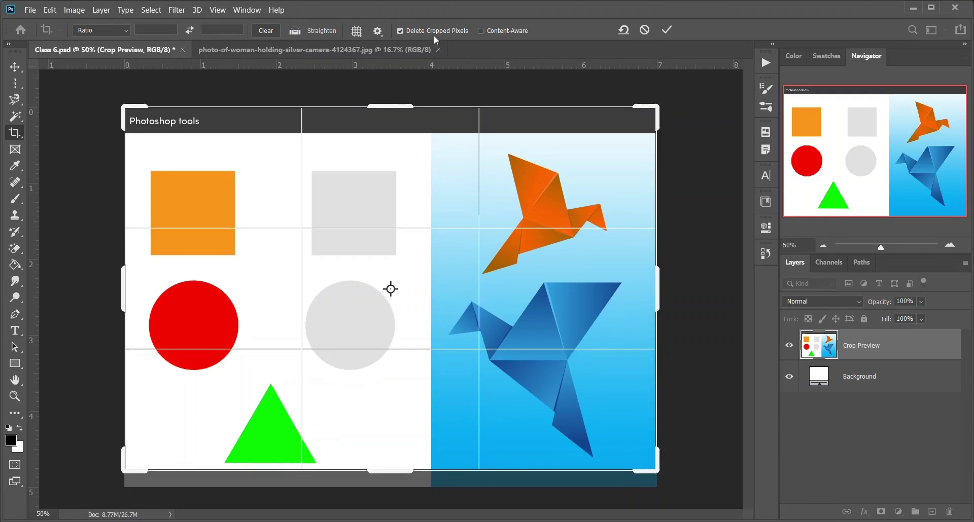
click(401, 31)
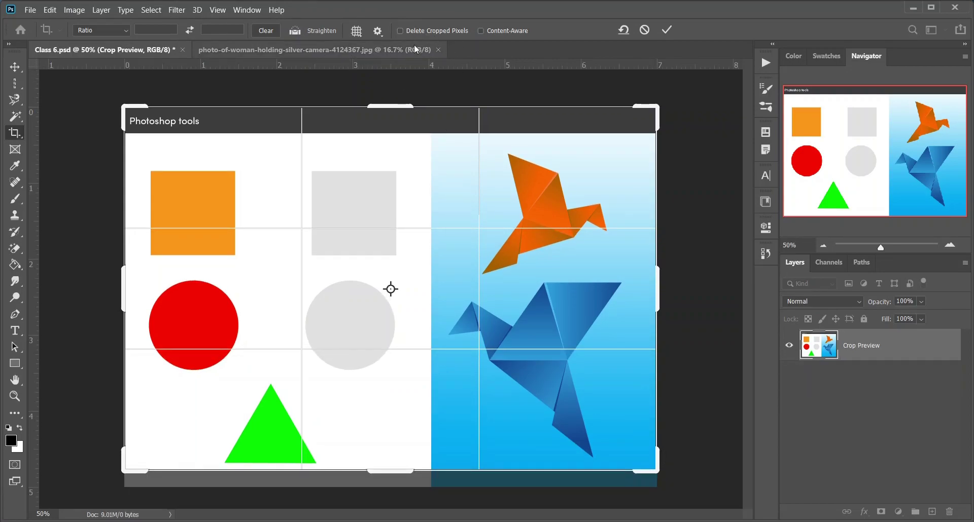
key(Return)
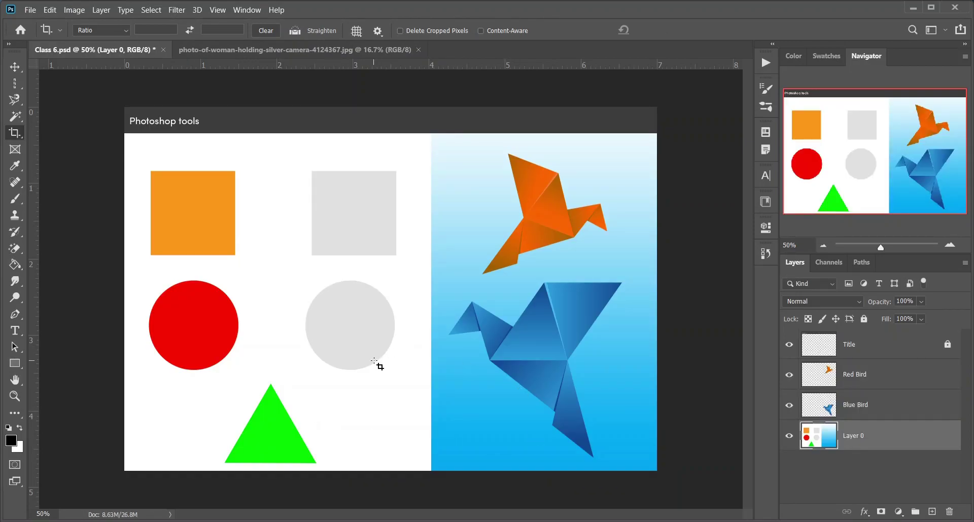
Step: Apply a Perspective Crop around the shapes on the white area with its upper-right corner pulled inward, and undo the cropping
right_click(20, 135)
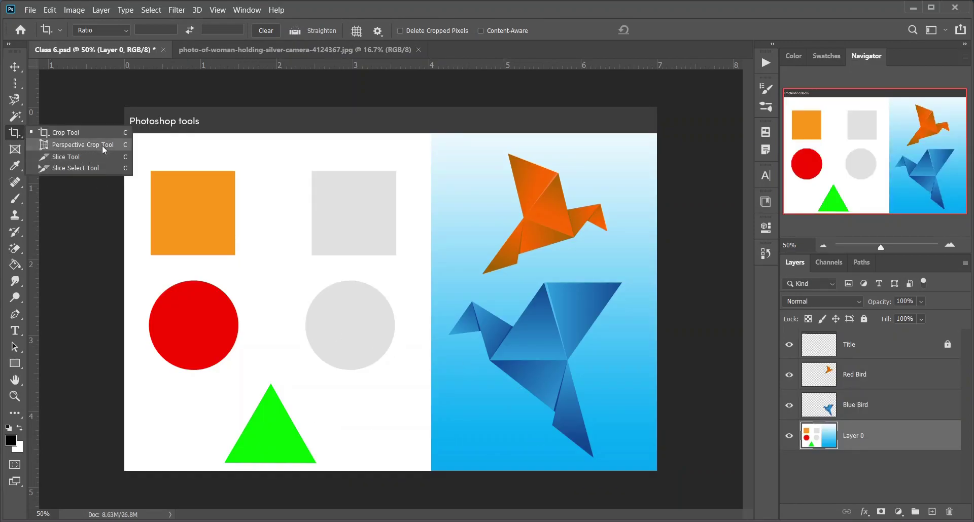
click(83, 145)
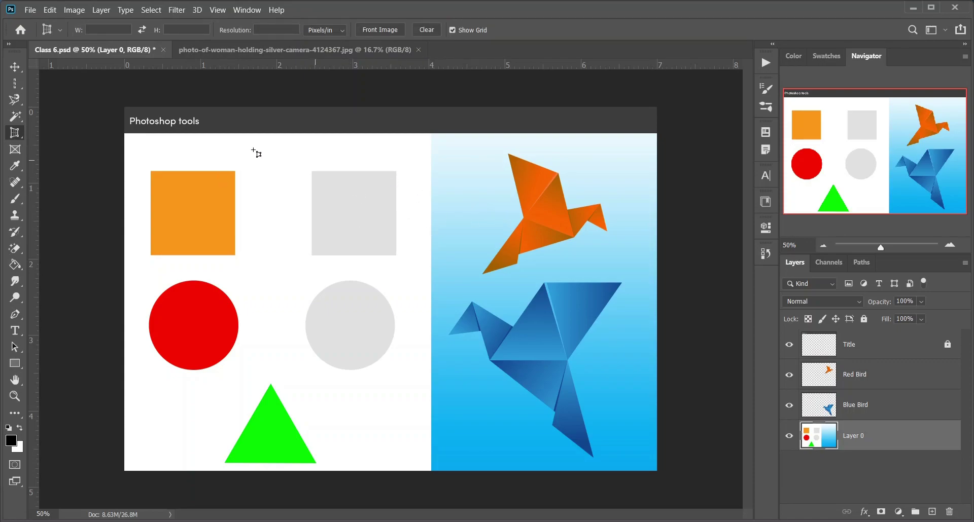
drag(139, 154, 427, 464)
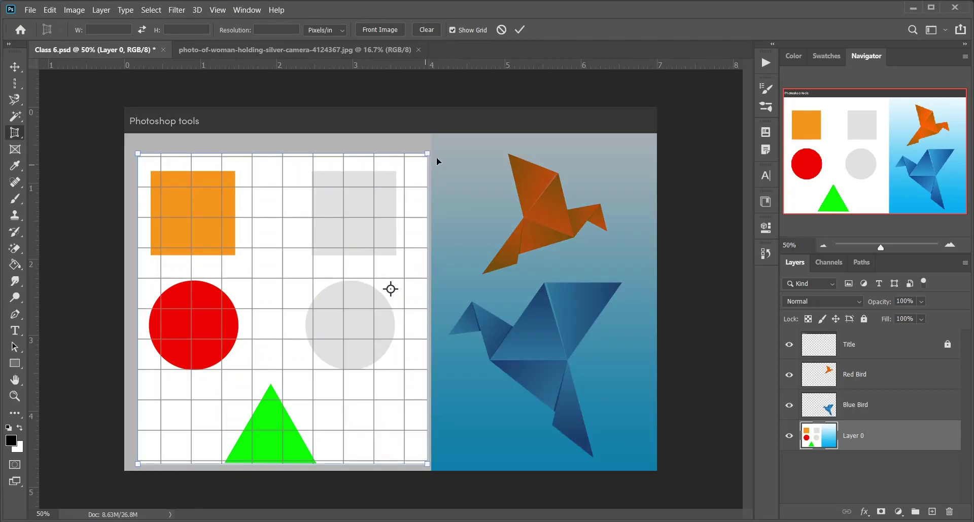
drag(427, 153, 398, 154)
key(Return)
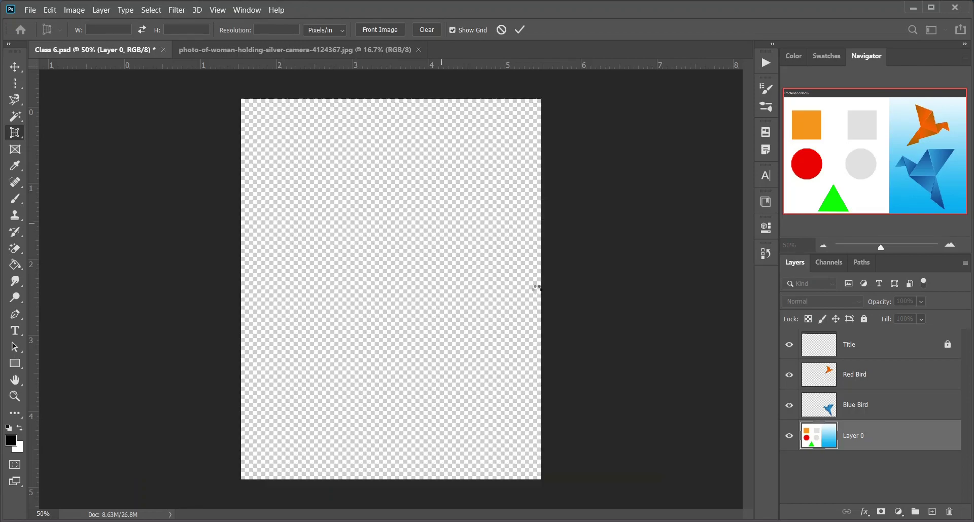
key(ctrl+z)
Step: Draw a slice spanning the orange and gray squares and a second one reaching the orange bird, and undo the second slice
right_click(14, 133)
click(81, 160)
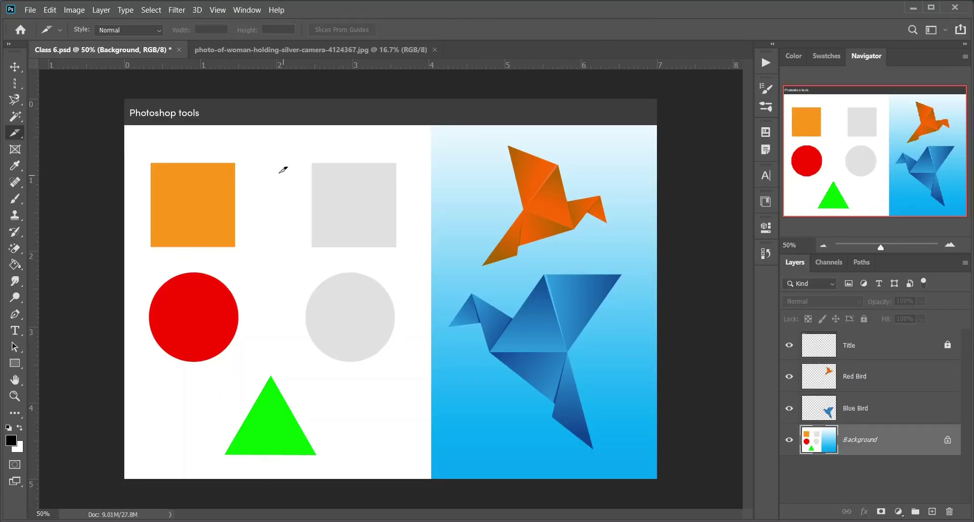
drag(181, 125, 338, 328)
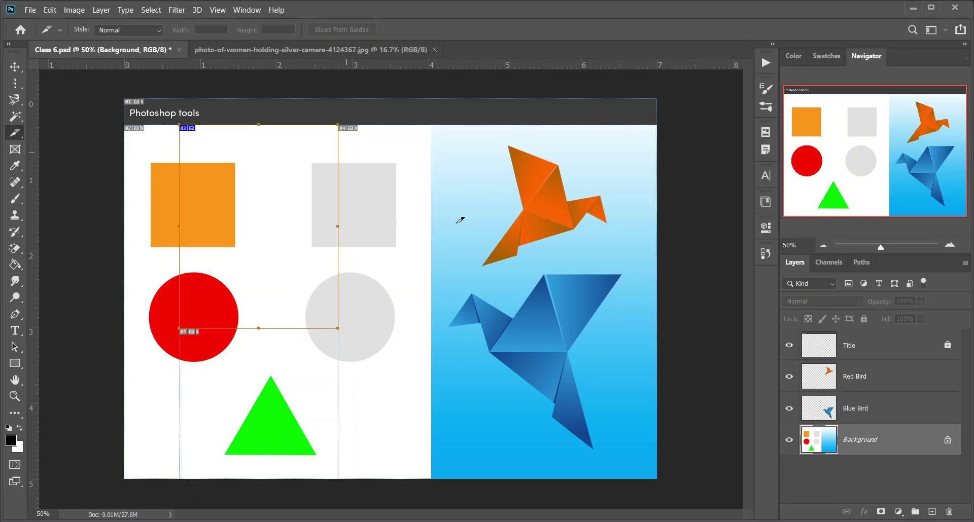
drag(390, 124, 525, 318)
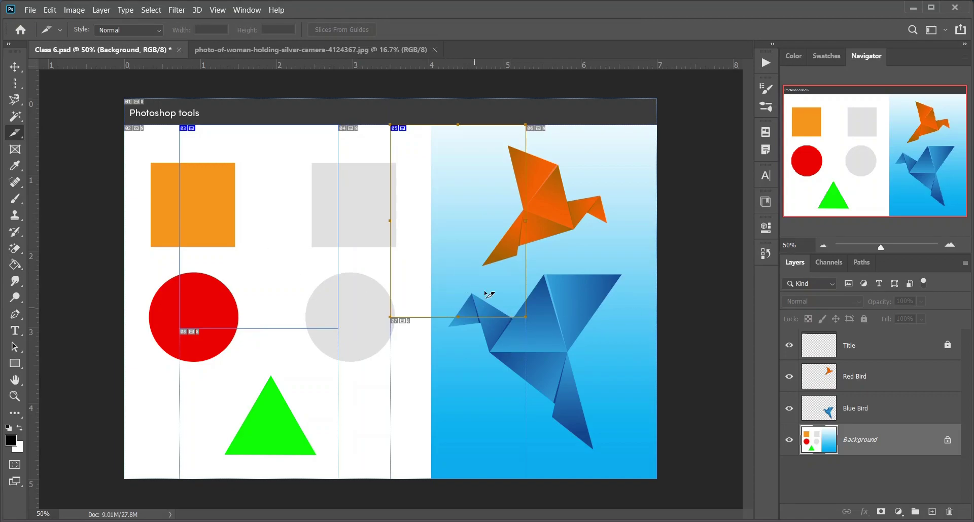
key(ctrl+z)
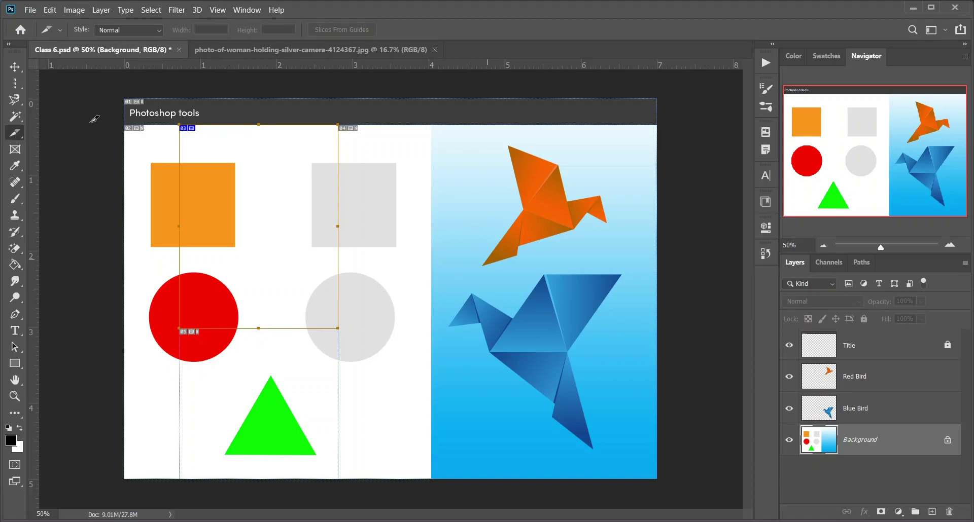
Step: Delete the remaining slice across the orange and gray squares using the Slice Select tool
right_click(15, 133)
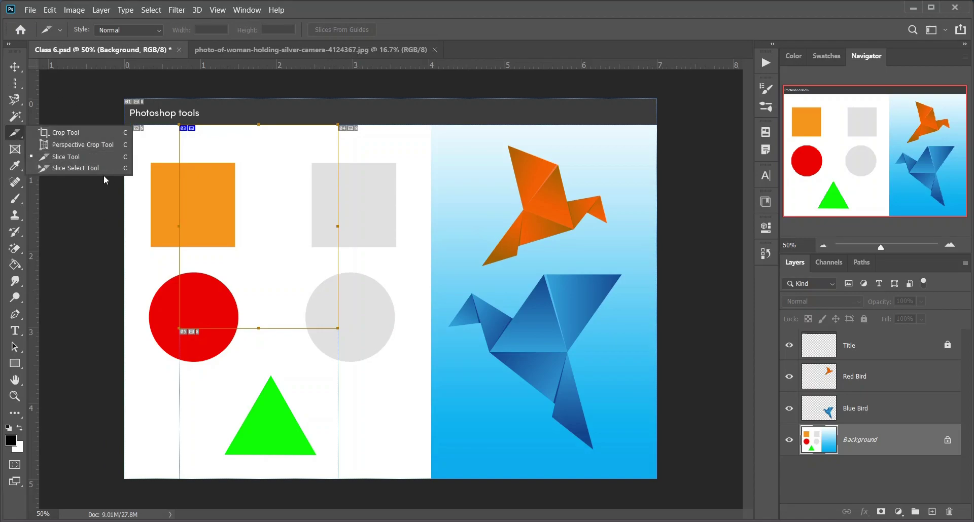
click(76, 167)
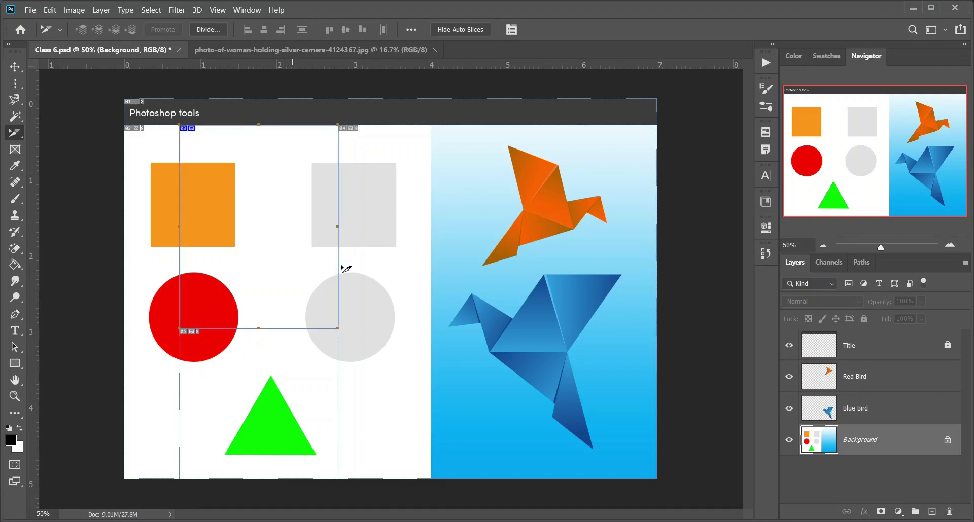
key(Delete)
Step: Draw a rectangular frame around the gray circle, place the blue bird inside it, and undo the framing
click(14, 151)
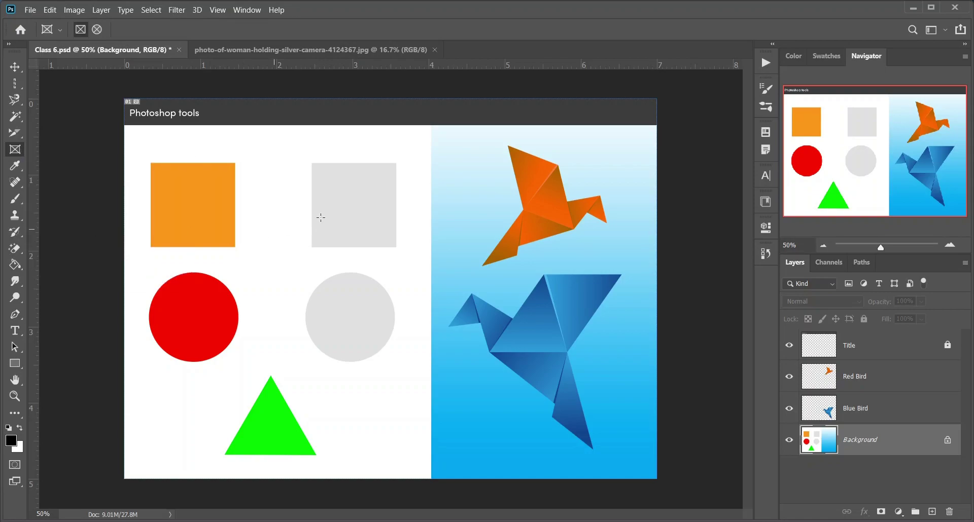
drag(256, 220, 426, 362)
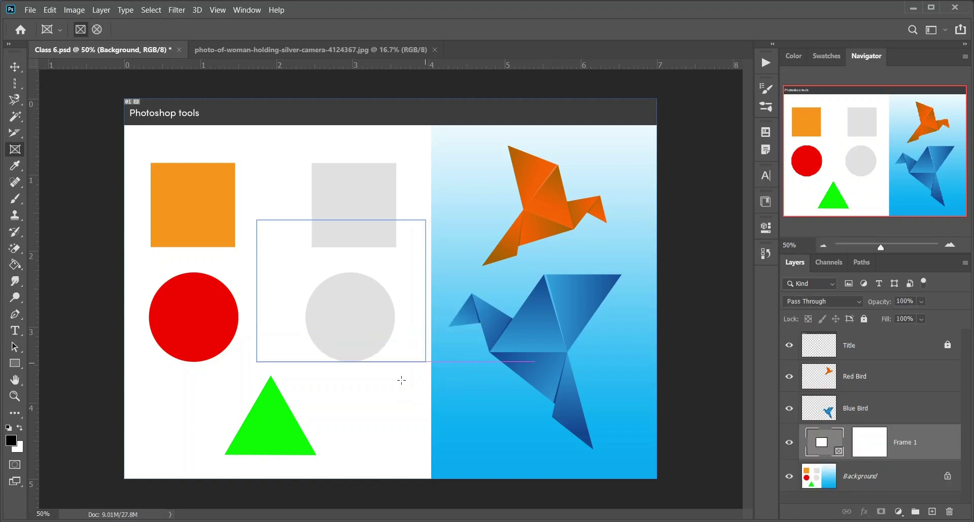
key(v)
drag(525, 324, 342, 276)
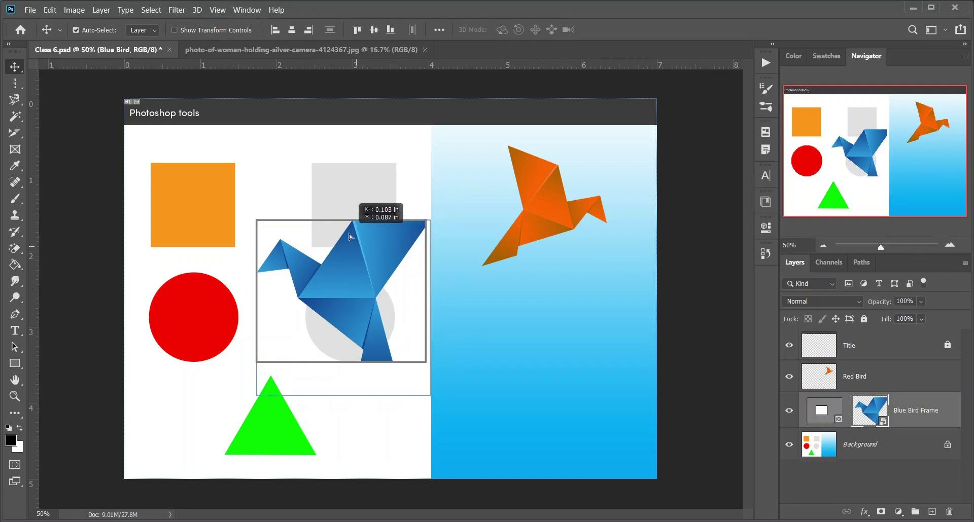
key(ctrl+z)
Step: Sample the orange square, red circle, green triangle and bird artwork with the Eyedropper tool, ending with a blue foreground color
key(i)
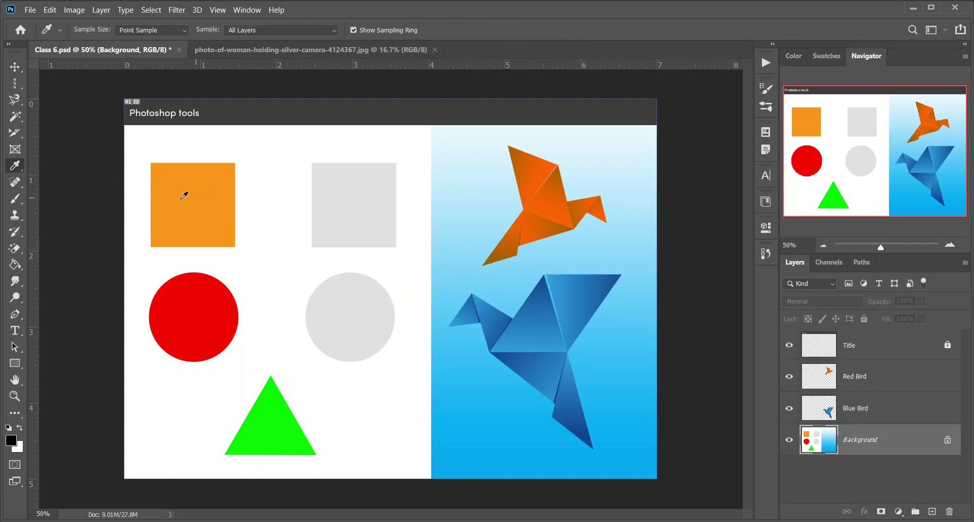
click(186, 195)
click(221, 193)
click(222, 310)
click(278, 426)
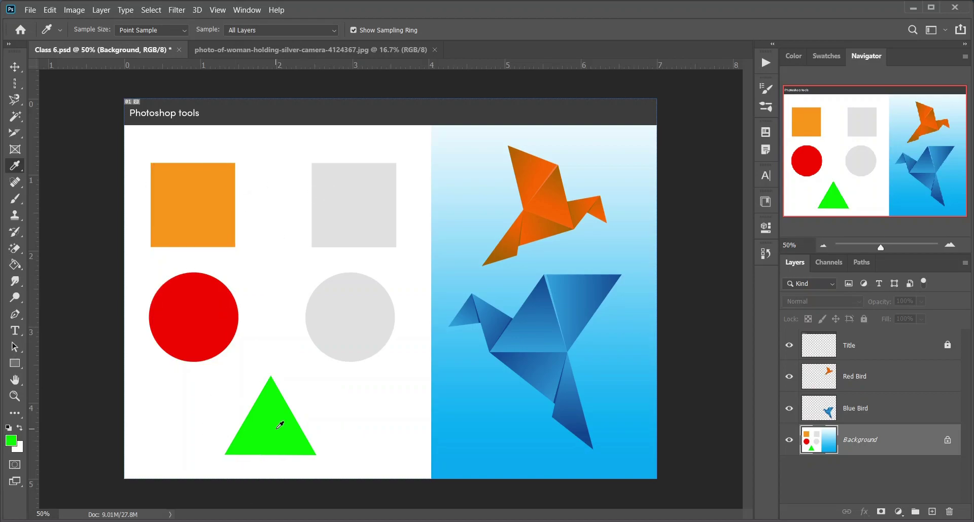
click(558, 195)
Step: Place color samplers on the orange square, orange bird, blue bird and green triangle, and close the Info readout
right_click(15, 168)
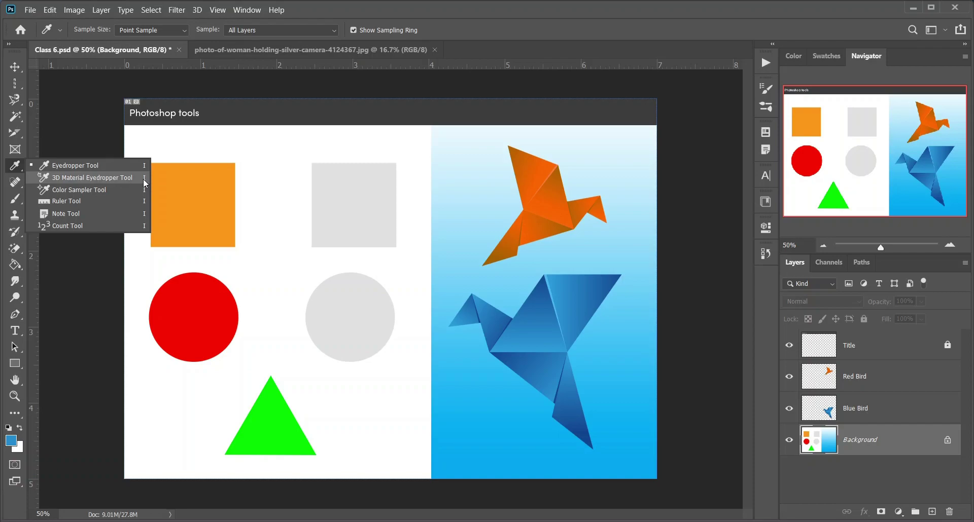
click(132, 193)
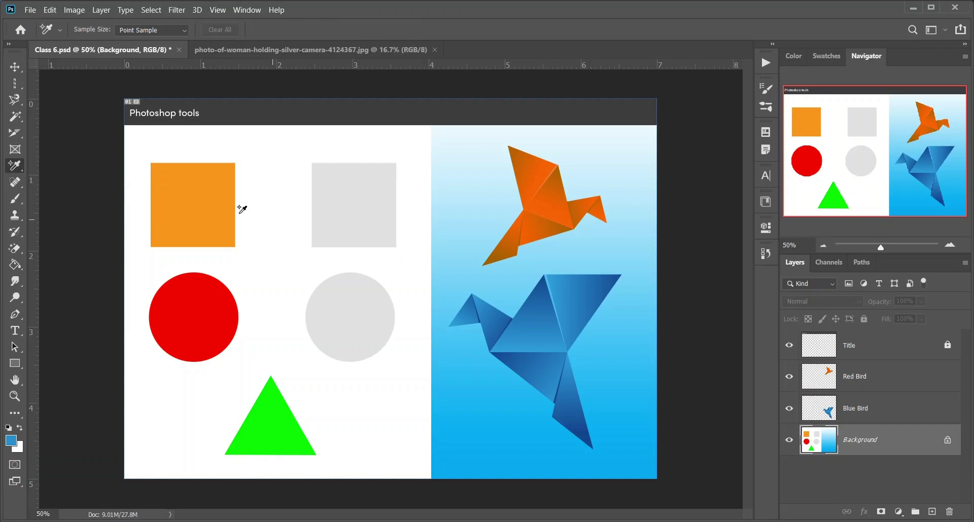
click(214, 200)
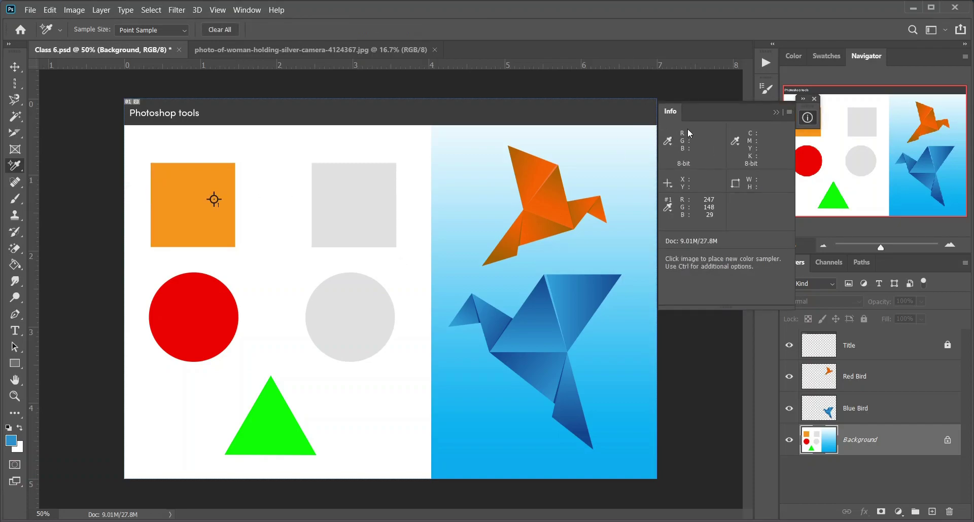
click(537, 208)
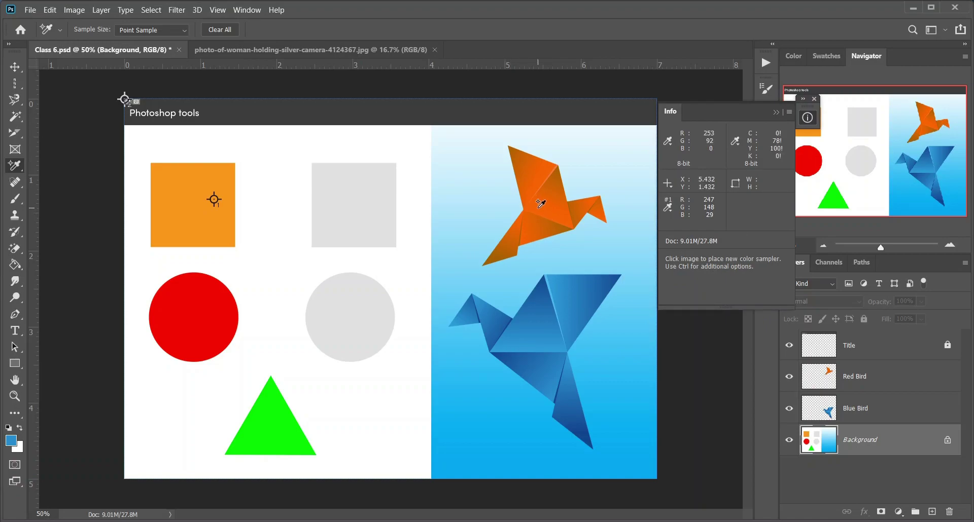
click(535, 320)
click(266, 416)
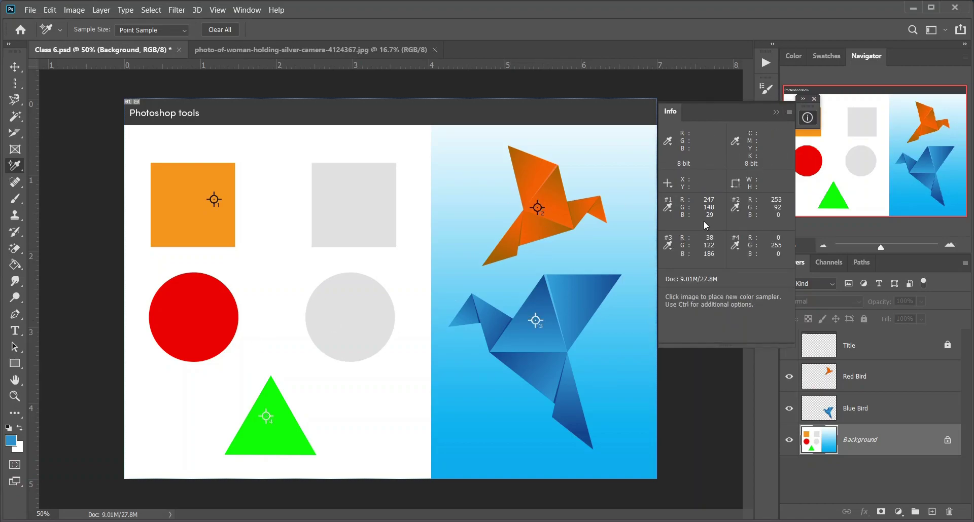
click(815, 99)
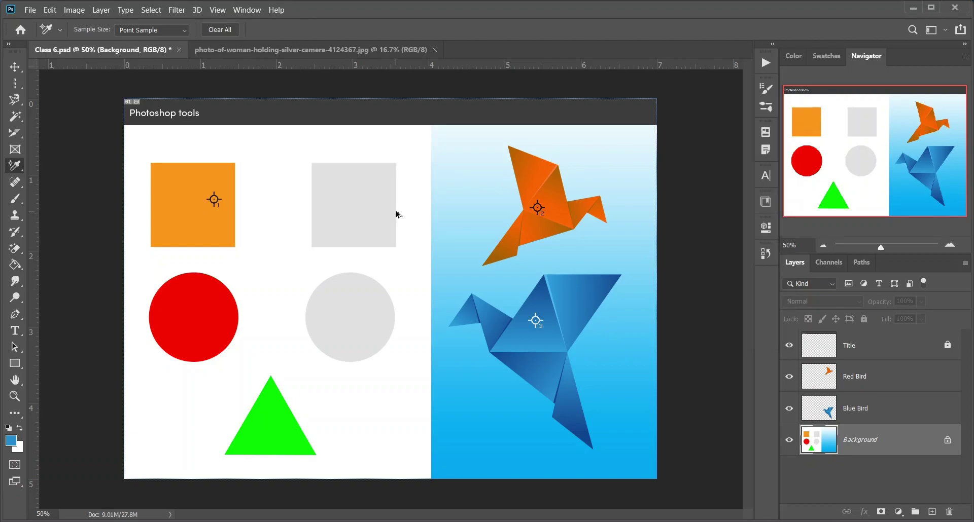
Step: Undo the color samplers placed on the green triangle, blue bird and orange bird
key(ctrl+z)
key(ctrl+z)
key(ctrl+z)
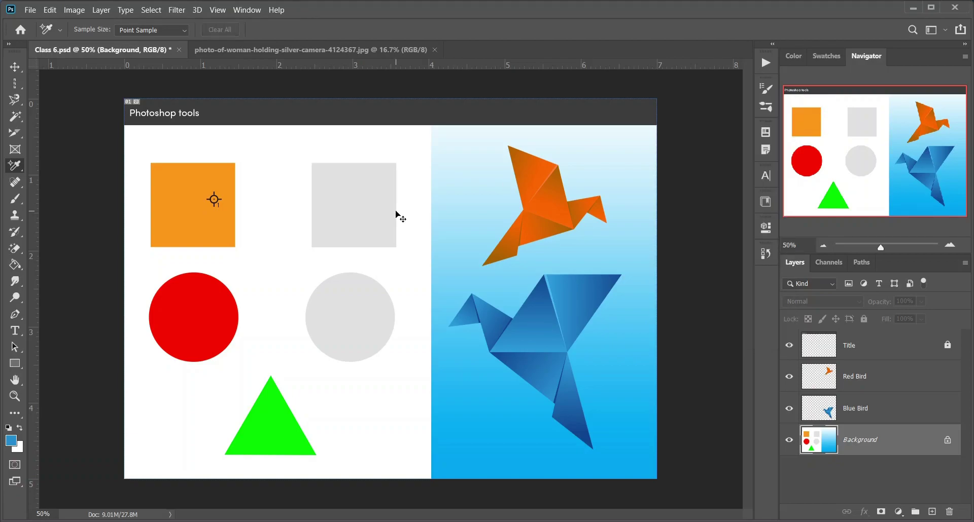
Step: Measure the left edge of the gray square with the Ruler tool, and clear the measurement line
right_click(15, 172)
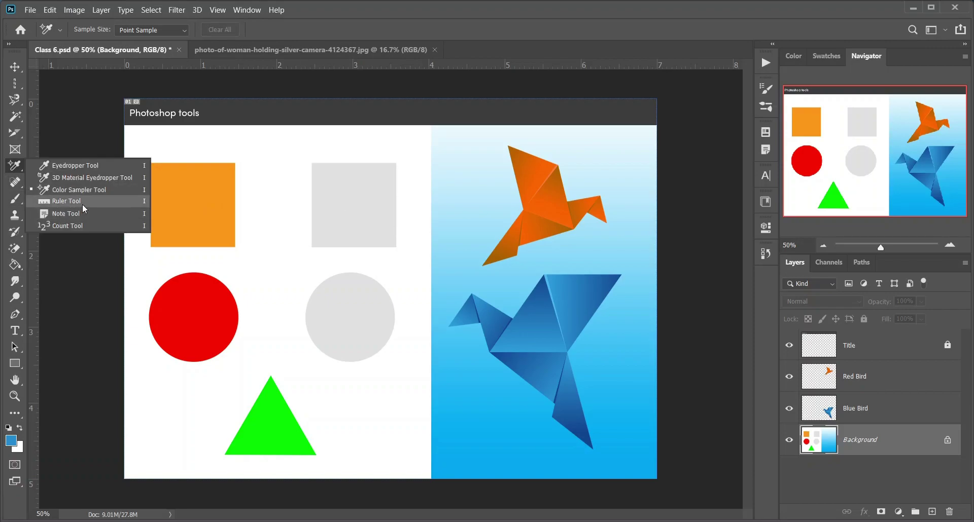
click(67, 202)
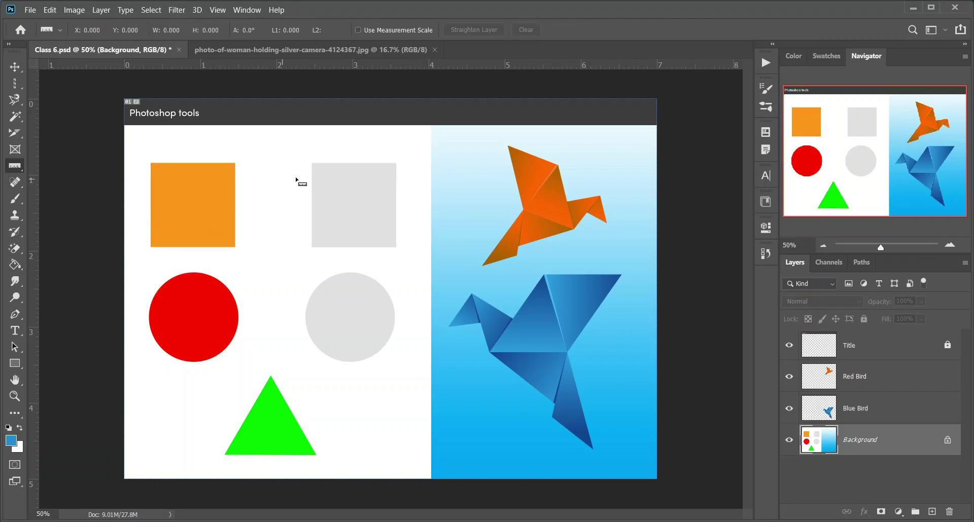
drag(312, 162, 315, 248)
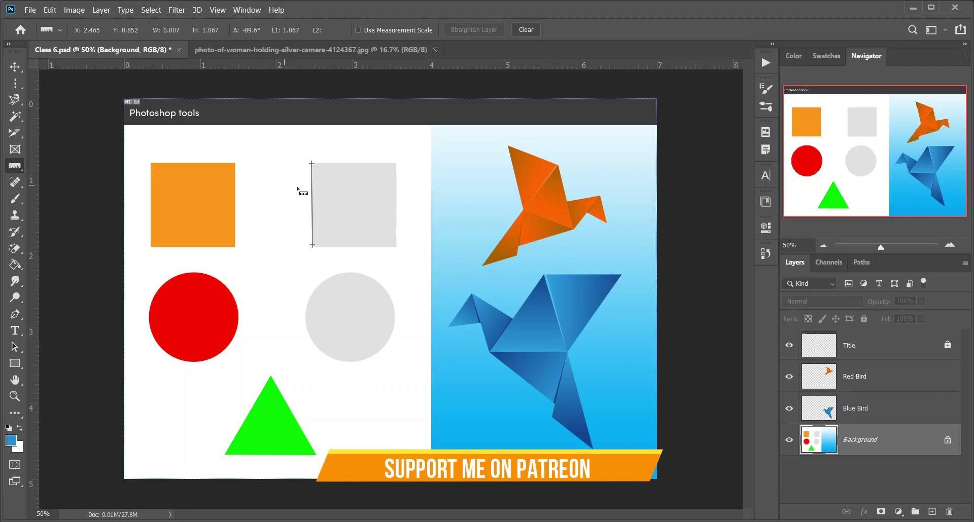
click(328, 196)
Step: Place an empty note between the orange and gray squares with the Note tool, and delete it
right_click(21, 170)
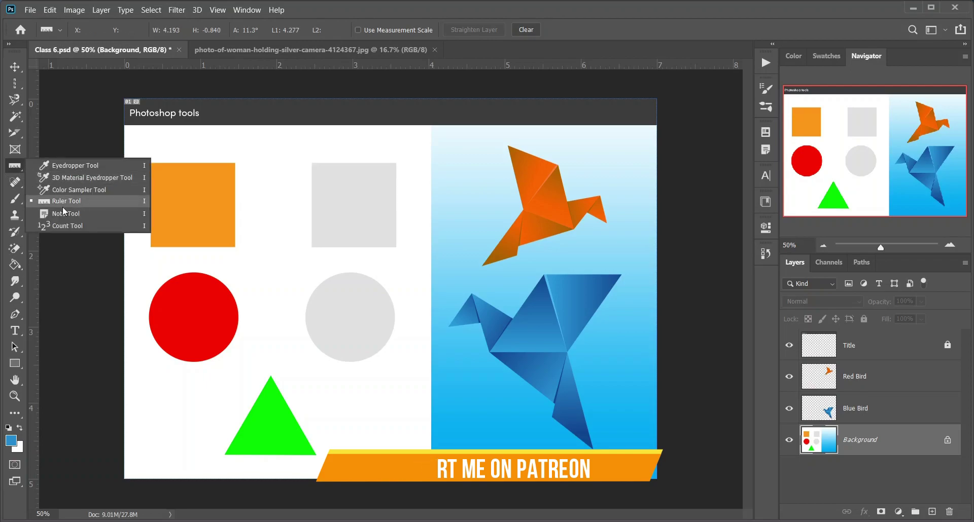
click(86, 214)
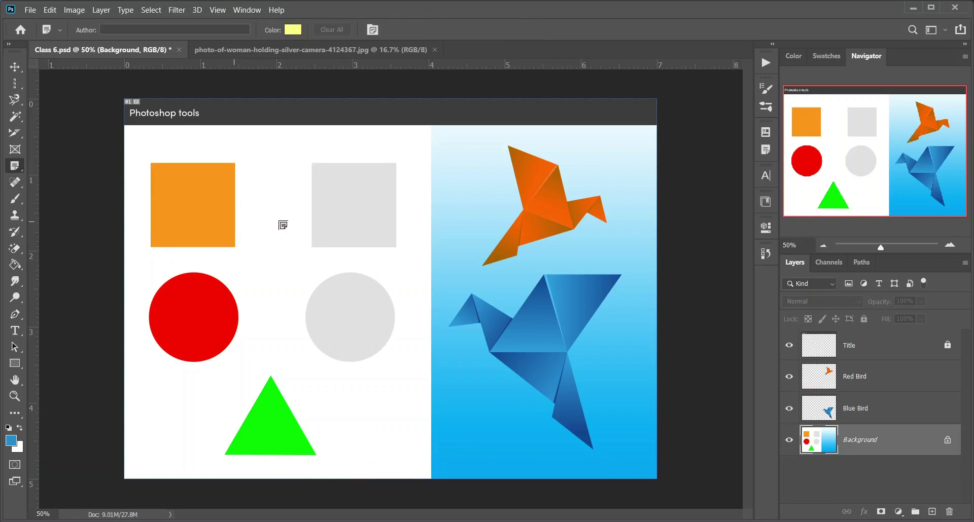
click(279, 222)
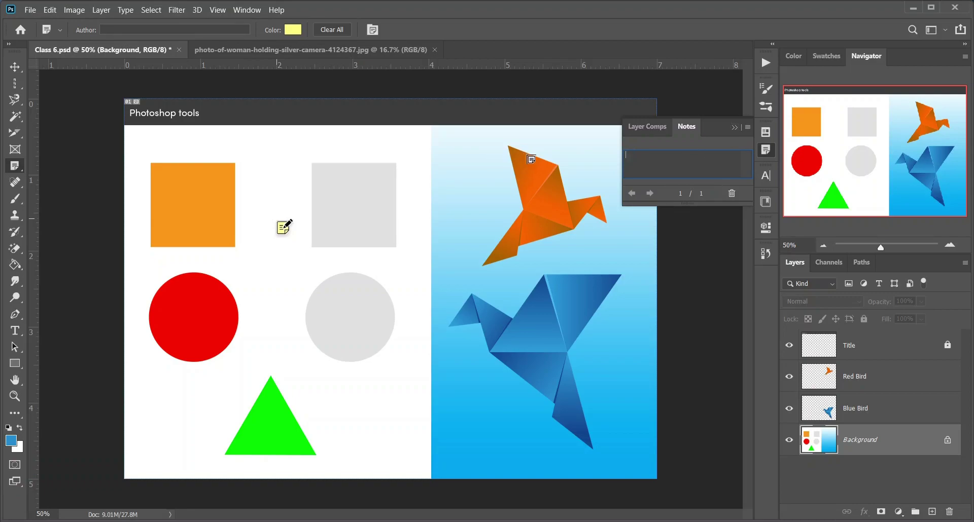
key(ctrl+a)
key(BackSpace)
click(734, 128)
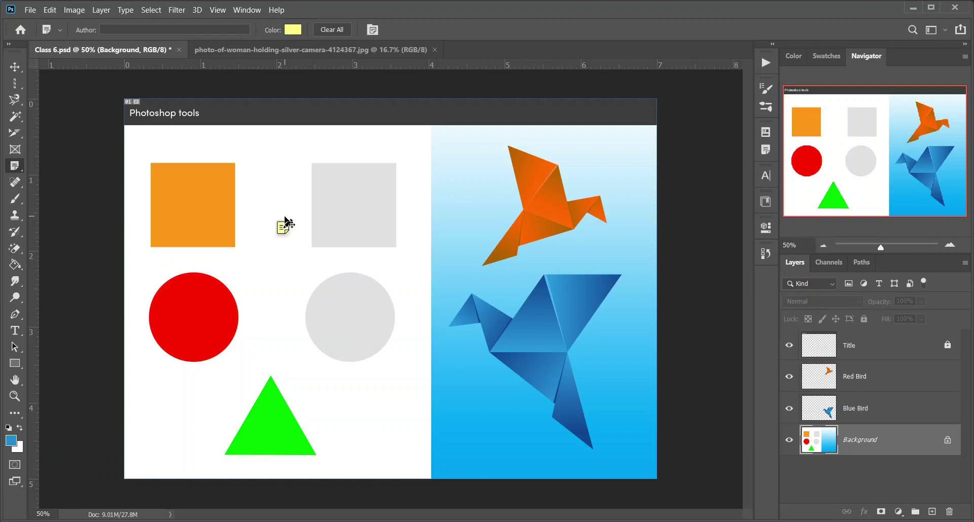
key(Delete)
Step: Mark the orange square, gray circle and red circle with the Count tool, and undo the last mark
right_click(13, 167)
click(66, 224)
click(181, 206)
click(379, 327)
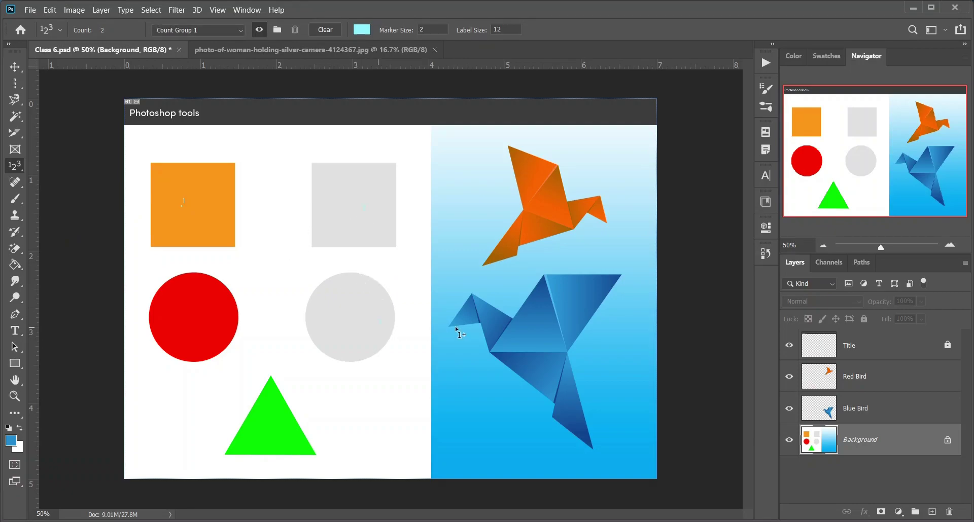
click(186, 310)
key(ctrl+z)
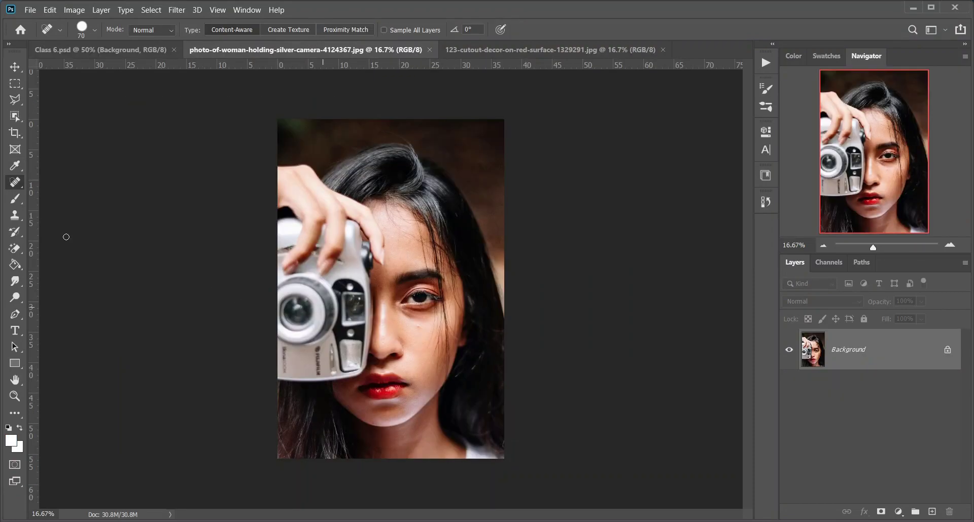
Step: Remove the blemish on the woman's cheek with the Spot Healing Brush, compare before and after, and undo the healing
right_click(18, 186)
click(17, 185)
right_click(17, 186)
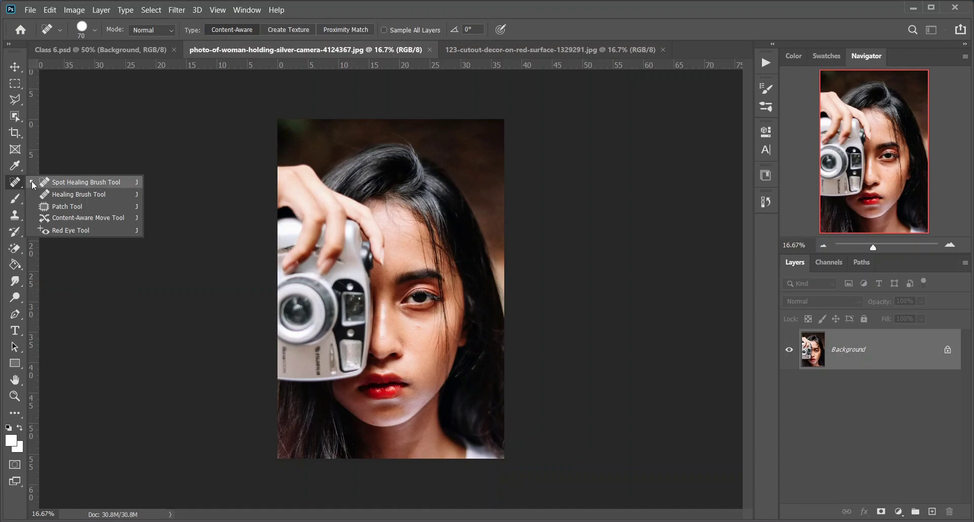
click(58, 186)
key(ctrl+plus)
key(ctrl+plus)
key(ctrl+plus)
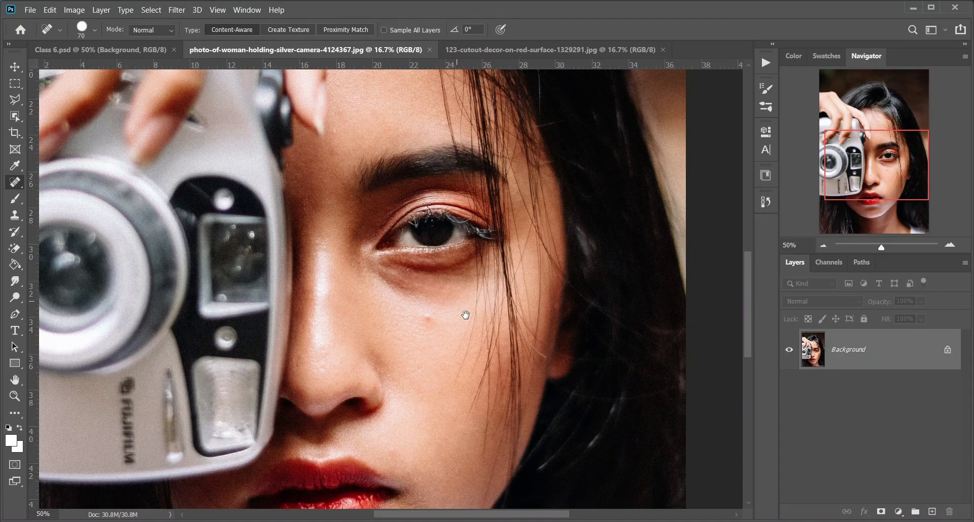
drag(425, 314, 439, 327)
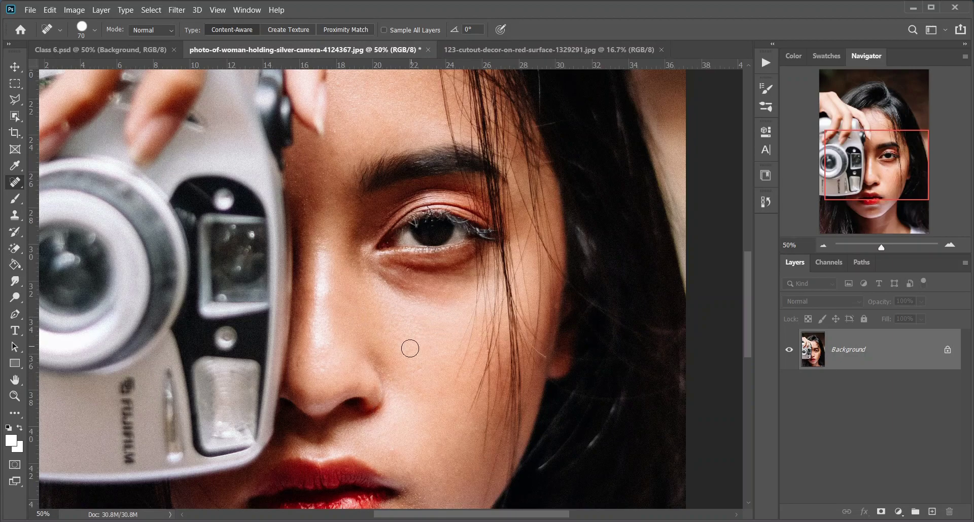
key(ctrl+z)
key(ctrl+shift+z)
key(ctrl+z)
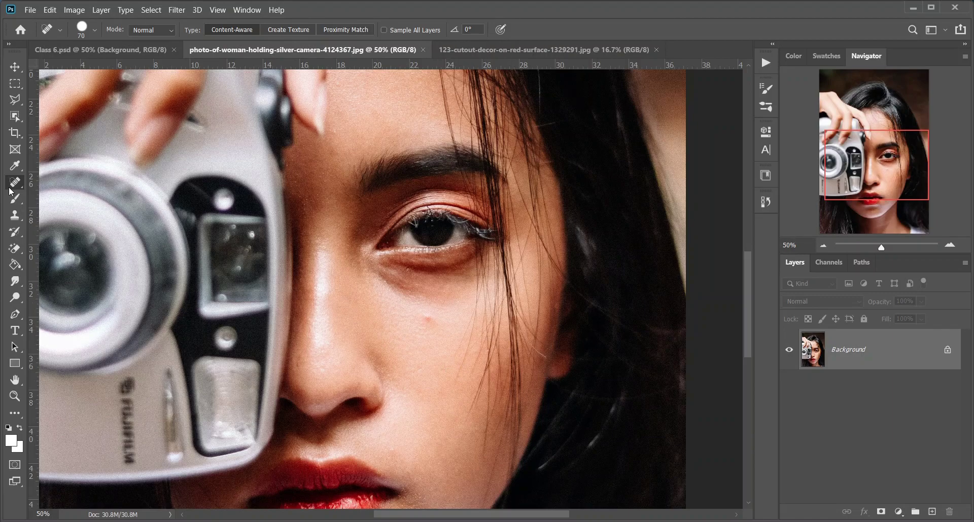
Step: Sample clean skin just below the cheek blemish with the Healing Brush and paint it over the blemish
right_click(15, 182)
click(71, 195)
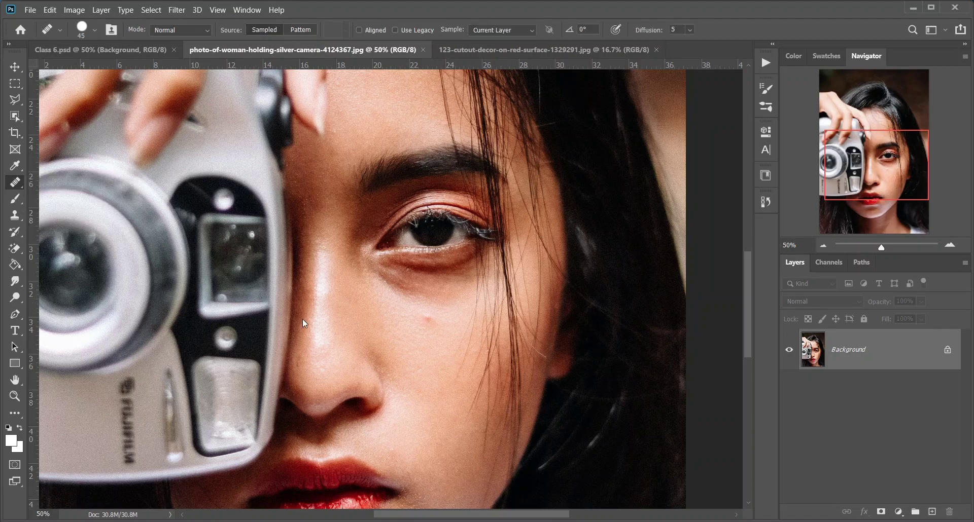
alt+click(434, 342)
click(421, 318)
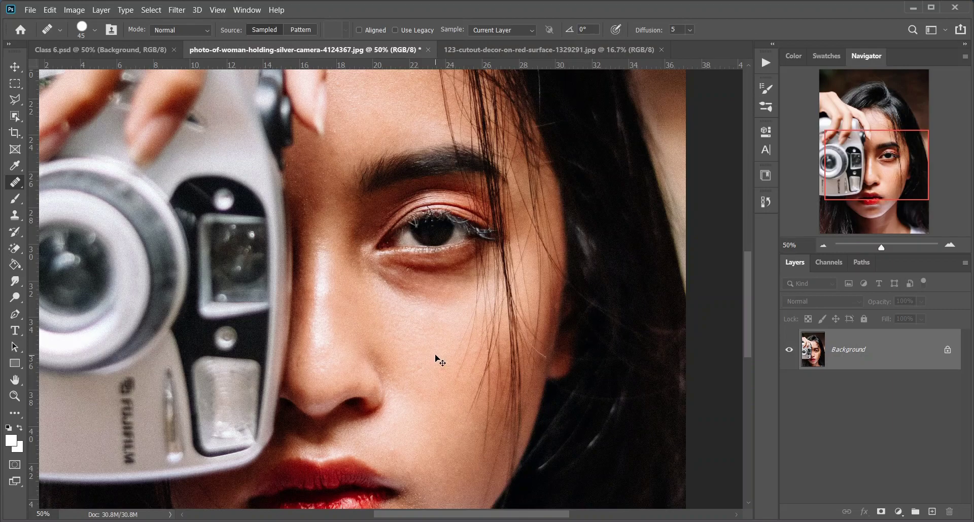
Step: Outline the cheek blemish with the Patch tool, replace it with the clean skin just below, and deselect
right_click(15, 183)
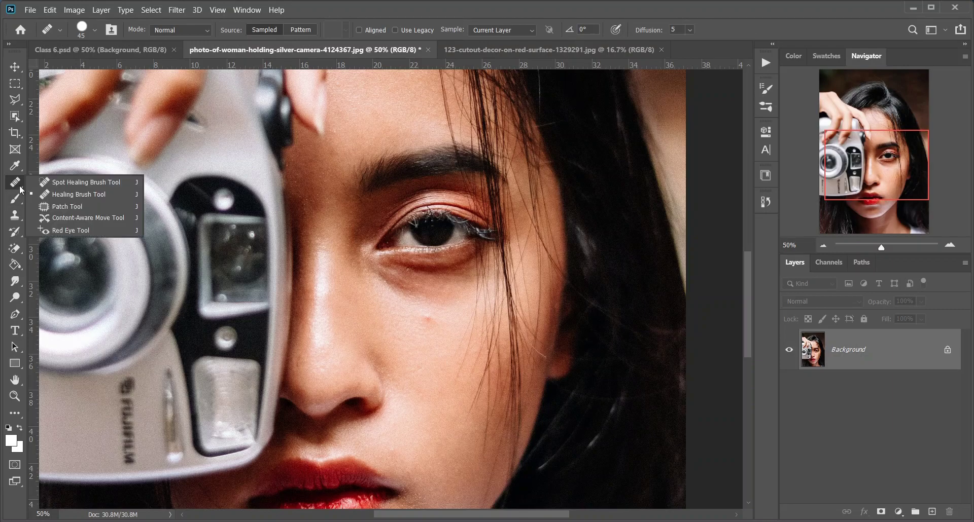
click(78, 207)
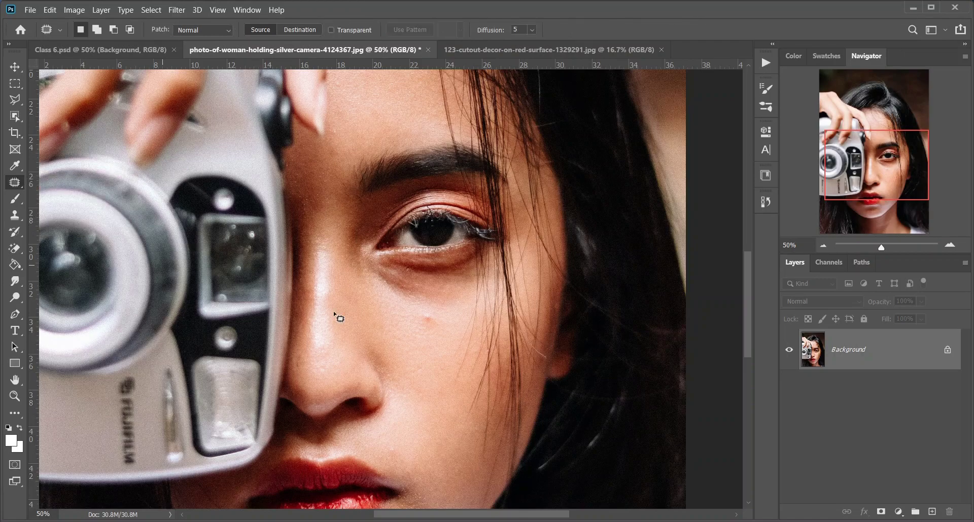
mouse_move(437, 315)
mouse_down()
mouse_move(432, 328)
mouse_move(419, 324)
mouse_move(424, 312)
mouse_move(437, 313)
mouse_up()
drag(438, 318, 439, 349)
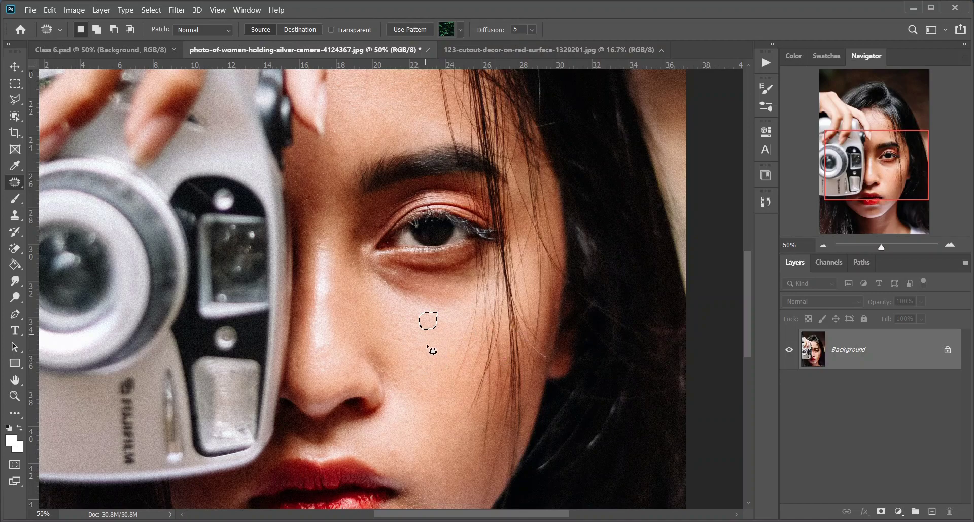
key(ctrl+d)
Step: In the Qantas airplane photo, outline the plane with the Content-Aware Move tool and move it slightly up and to the left
right_click(15, 182)
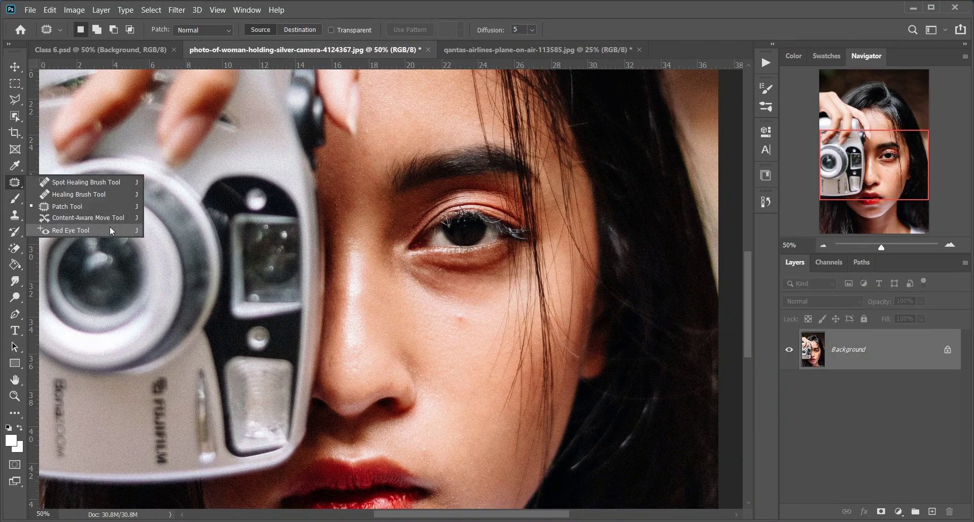
click(75, 220)
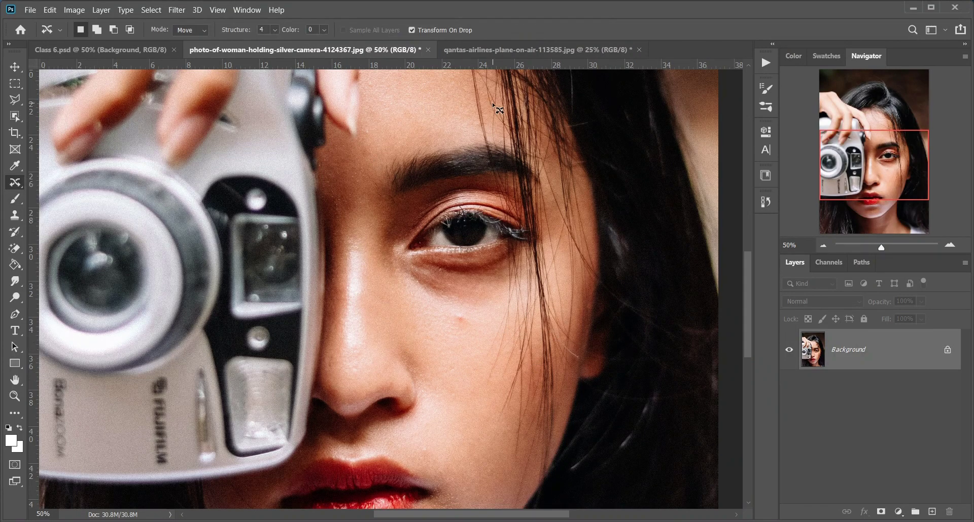
click(501, 48)
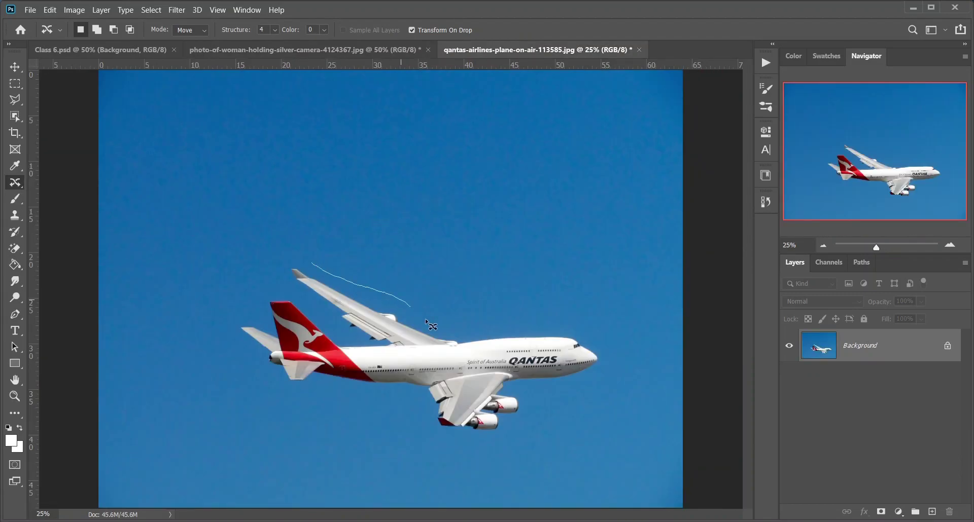
drag(475, 326, 552, 325)
drag(603, 343, 606, 368)
mouse_move(492, 439)
mouse_down()
mouse_move(444, 446)
mouse_move(397, 402)
mouse_move(236, 382)
mouse_move(212, 328)
mouse_move(280, 260)
mouse_move(309, 248)
mouse_up()
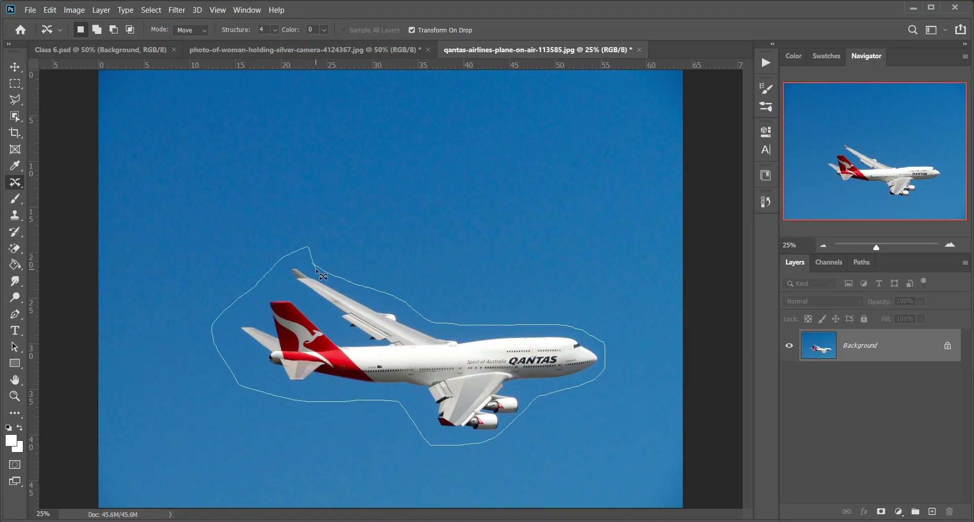
drag(401, 347, 380, 312)
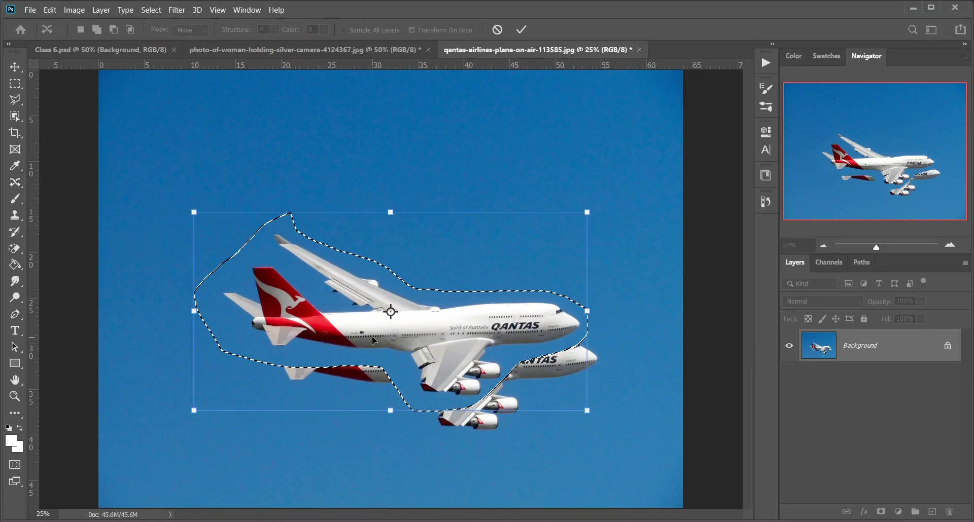
key(Return)
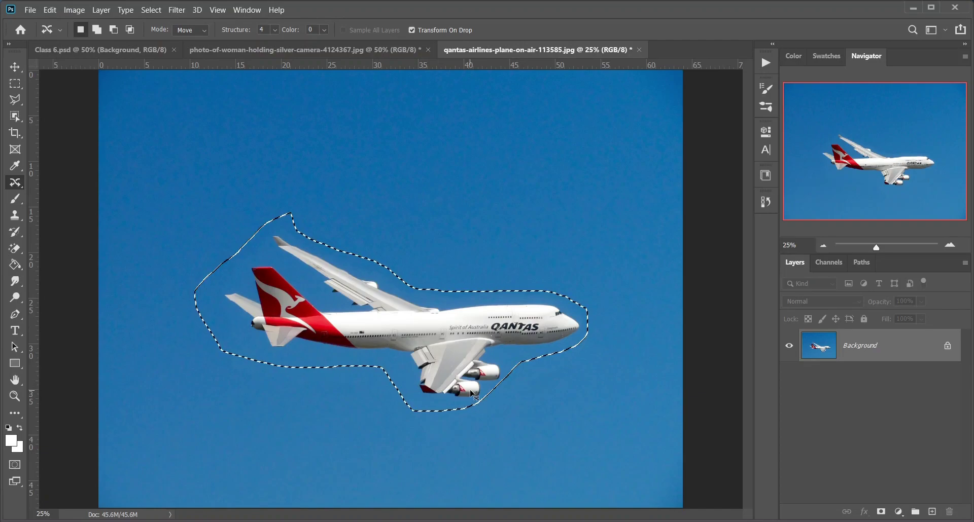
Step: Return to the portrait photo and apply the Red Eye tool around the woman's visible eye
click(334, 49)
right_click(14, 182)
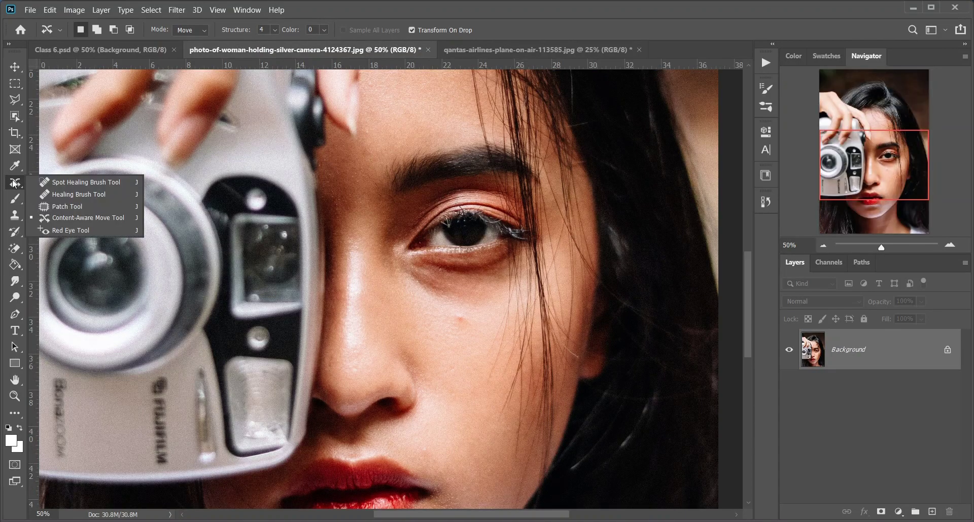
click(72, 229)
drag(431, 212, 496, 255)
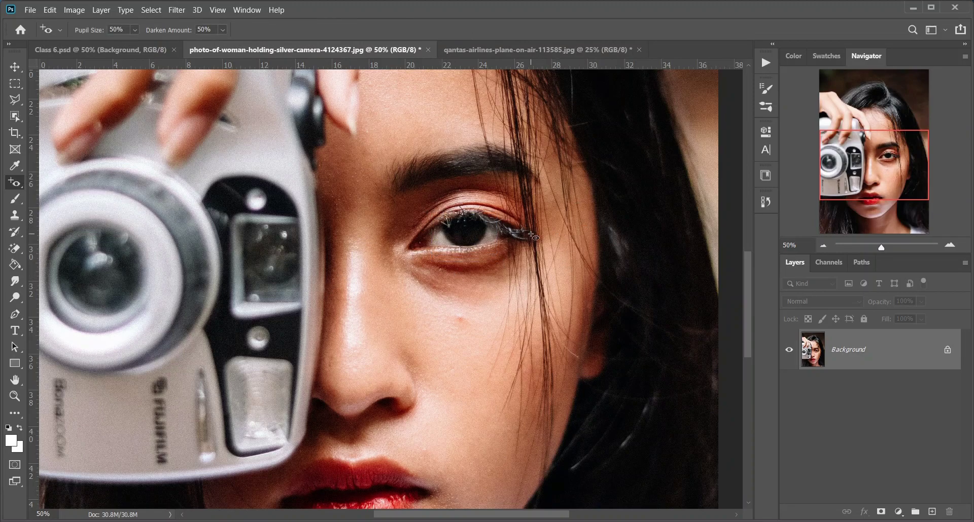
Step: Set up the Brush tool with a size of 150 and a red foreground color, ff0000
click(17, 201)
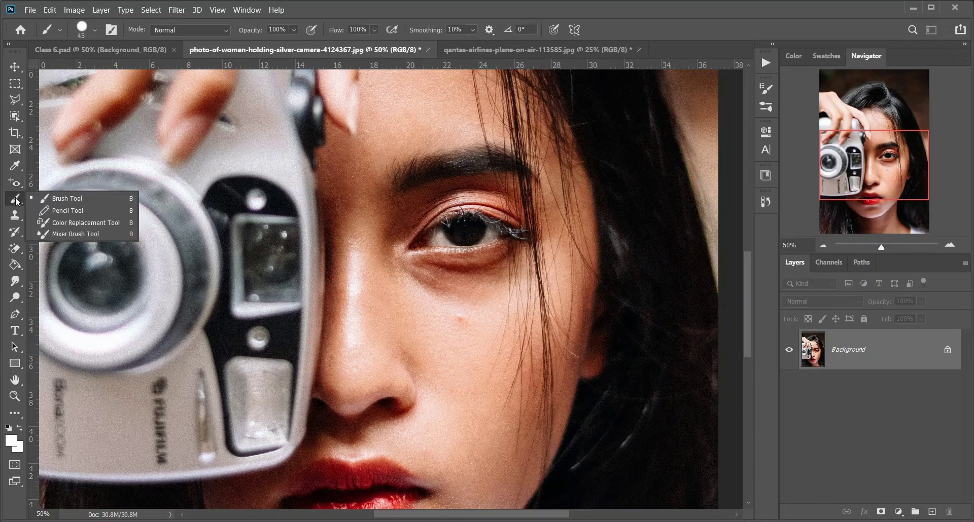
click(79, 201)
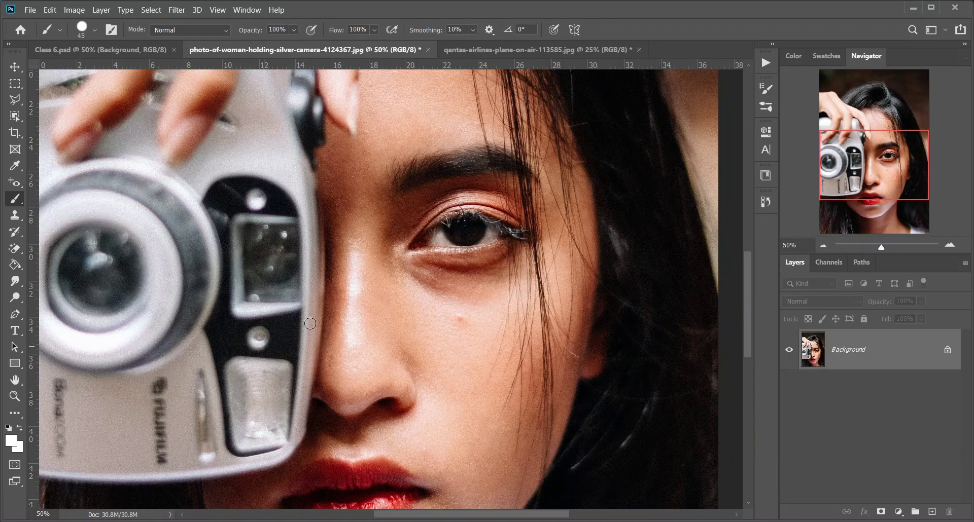
key(bracketright)
key(bracketright)
key(bracketright)
key(bracketright)
key(bracketright)
key(bracketright)
key(bracketright)
key(bracketright)
click(11, 441)
text(ff0000)
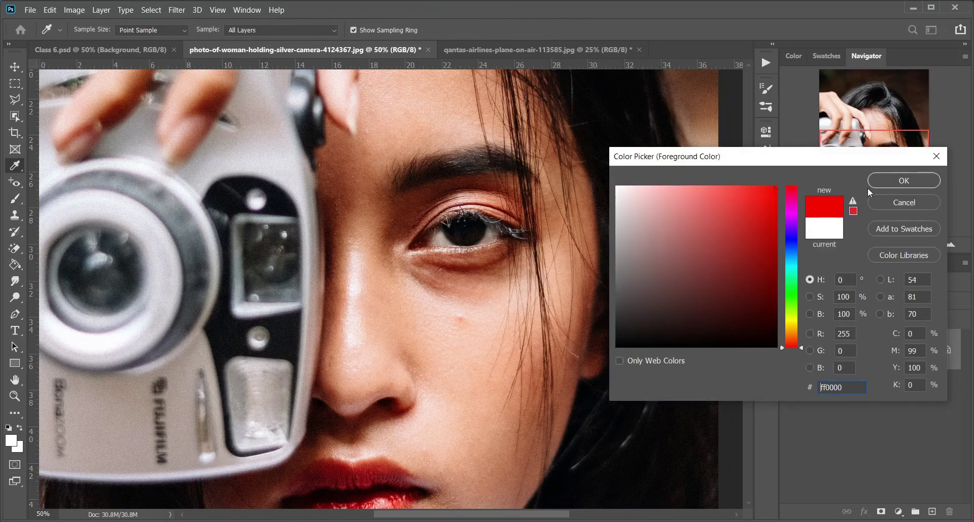
click(871, 182)
Step: Add a new layer and paint thick freehand red strokes across the cheek, nose and eye
click(928, 512)
mouse_move(369, 279)
mouse_down()
mouse_move(403, 294)
mouse_move(368, 317)
mouse_move(516, 402)
mouse_move(466, 299)
mouse_up()
mouse_move(422, 226)
mouse_down()
mouse_move(505, 257)
mouse_move(550, 234)
mouse_up()
Step: Draw thin red lines on the forehead and nose bridge with the Pencil tool, reducing its size before the last stroke
right_click(20, 199)
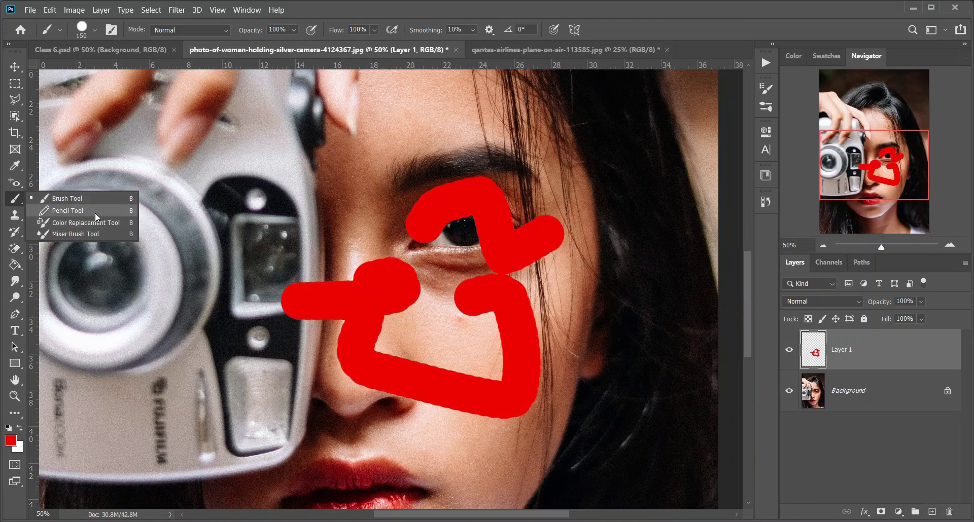
click(63, 210)
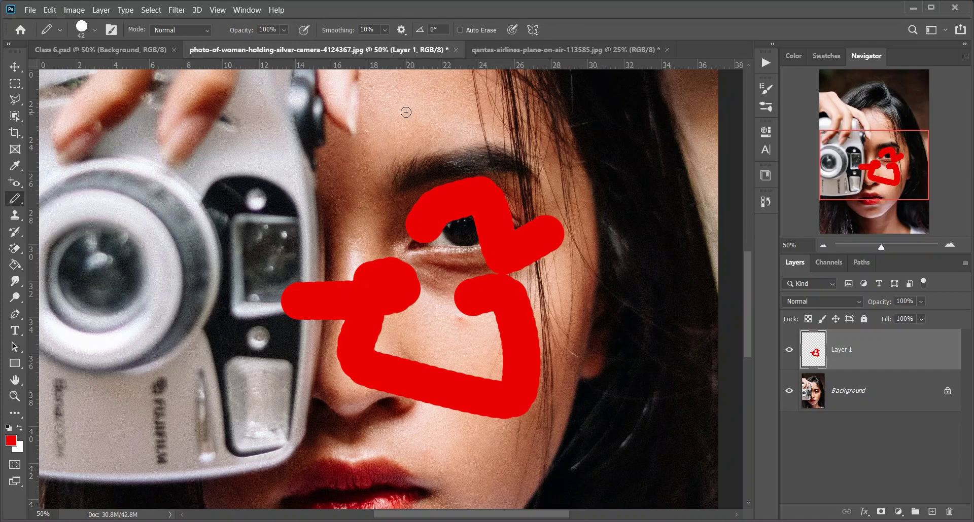
drag(406, 111, 358, 164)
drag(421, 127, 387, 169)
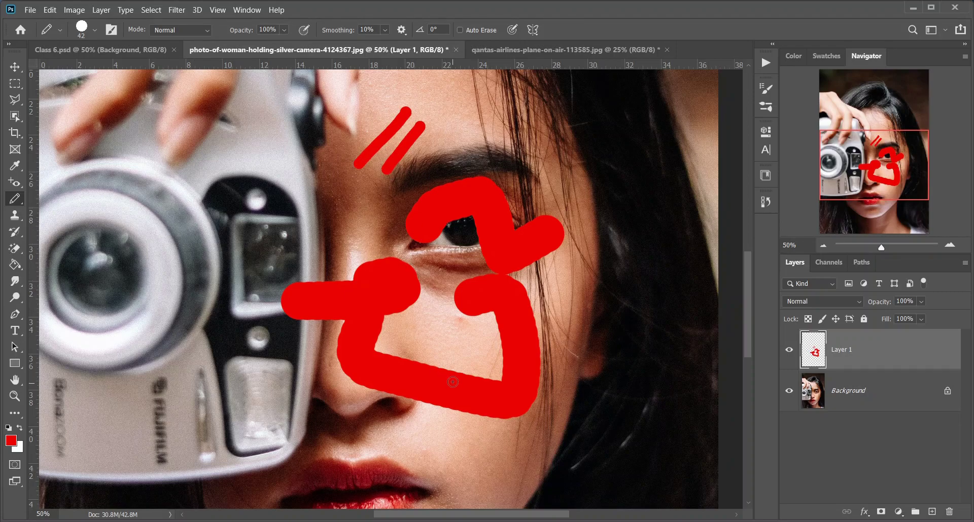
mouse_move(333, 206)
mouse_down()
mouse_move(379, 219)
mouse_move(353, 224)
mouse_up()
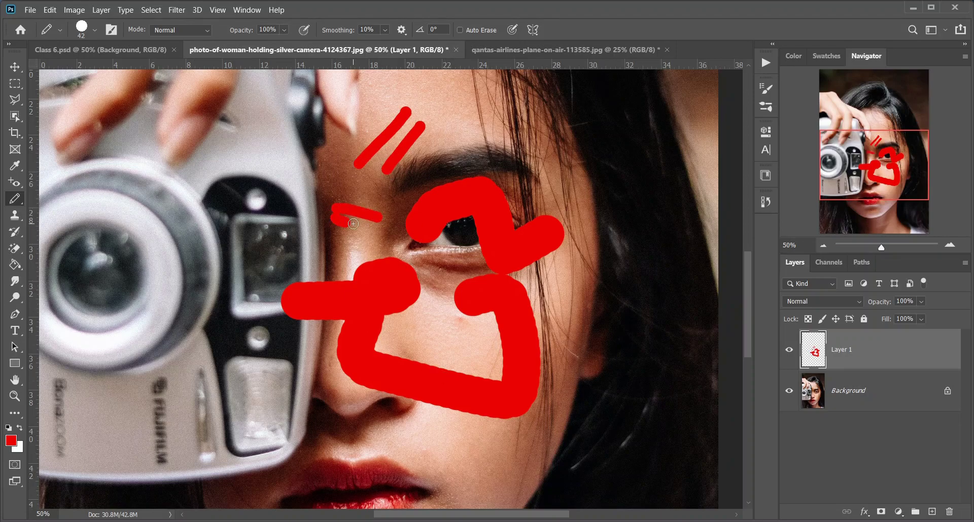
key(bracketleft)
key(bracketleft)
key(bracketleft)
key(bracketleft)
drag(453, 110, 442, 127)
Step: Choose the Color Replacement tool, switch to the airplane photo, and keep yellow ffff00 as the foreground color
right_click(24, 202)
click(97, 223)
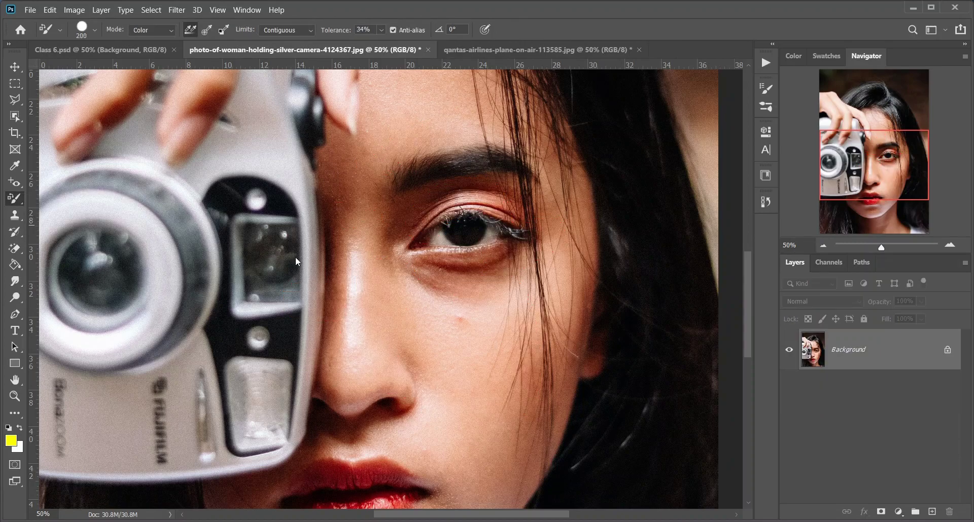
click(485, 48)
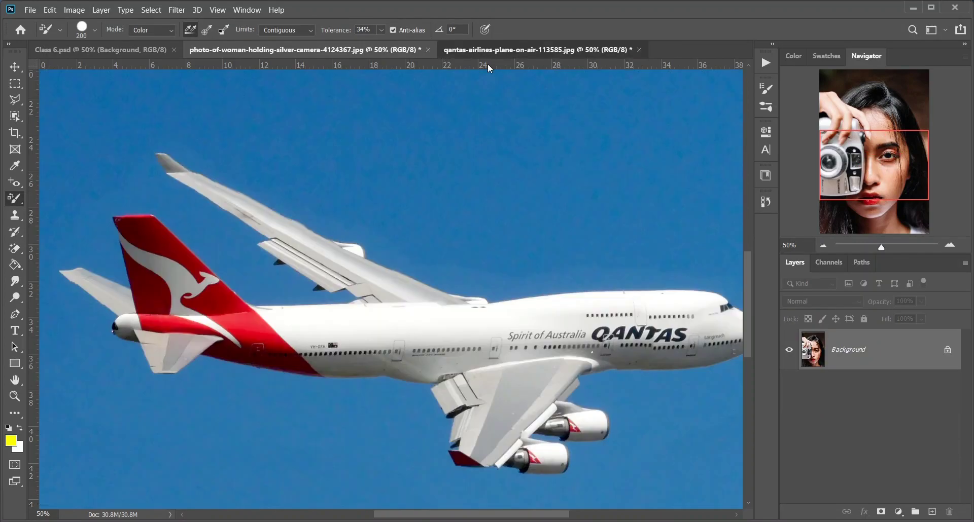
click(11, 441)
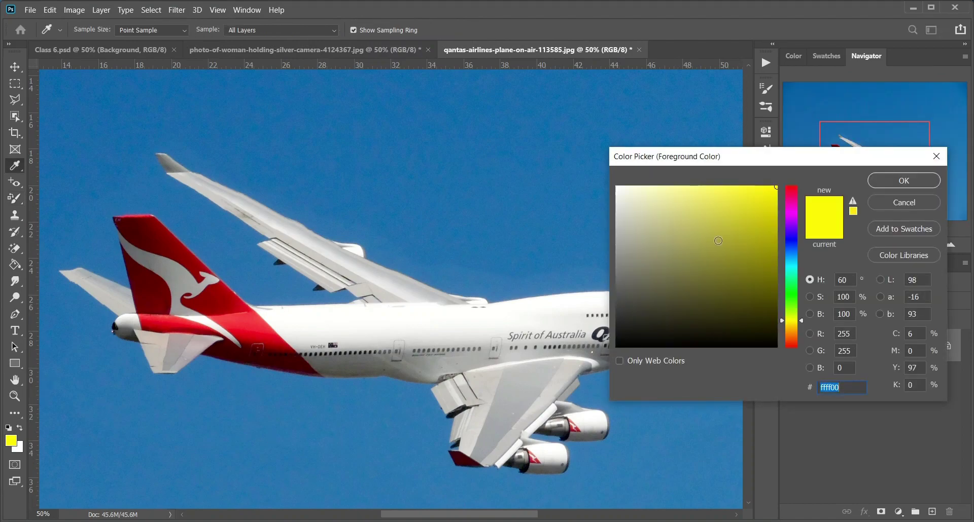
click(908, 181)
Step: Paint over the airplane's fuselage with the Color Replacement tool, reducing the brush size to 125 between strokes
mouse_move(444, 331)
mouse_down()
mouse_move(482, 324)
mouse_move(467, 326)
mouse_move(495, 346)
mouse_up()
key(bracketleft)
key(bracketleft)
key(bracketleft)
mouse_move(466, 322)
mouse_down()
mouse_move(317, 333)
mouse_move(417, 334)
mouse_up()
Step: Return to the portrait photo and blend the skin between the nose and cheek with the Mixer Brush tool
click(352, 51)
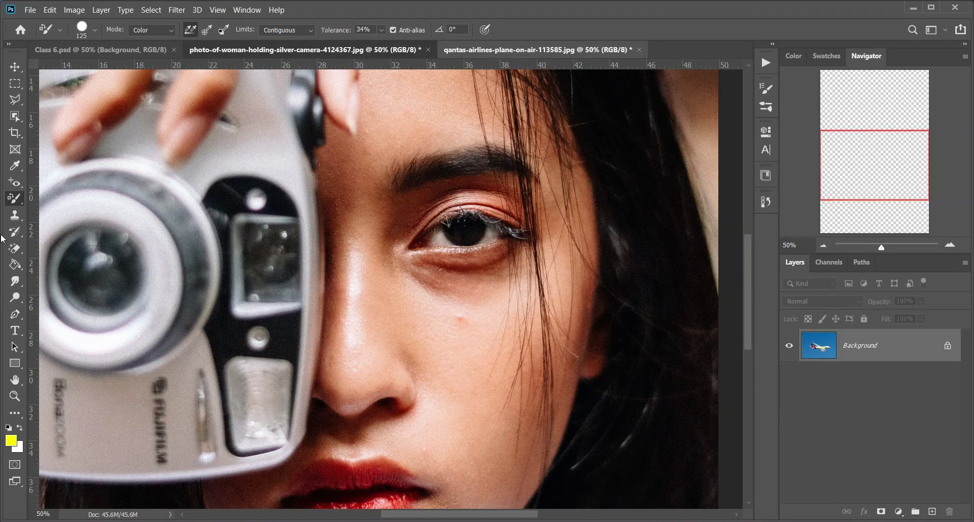
right_click(15, 198)
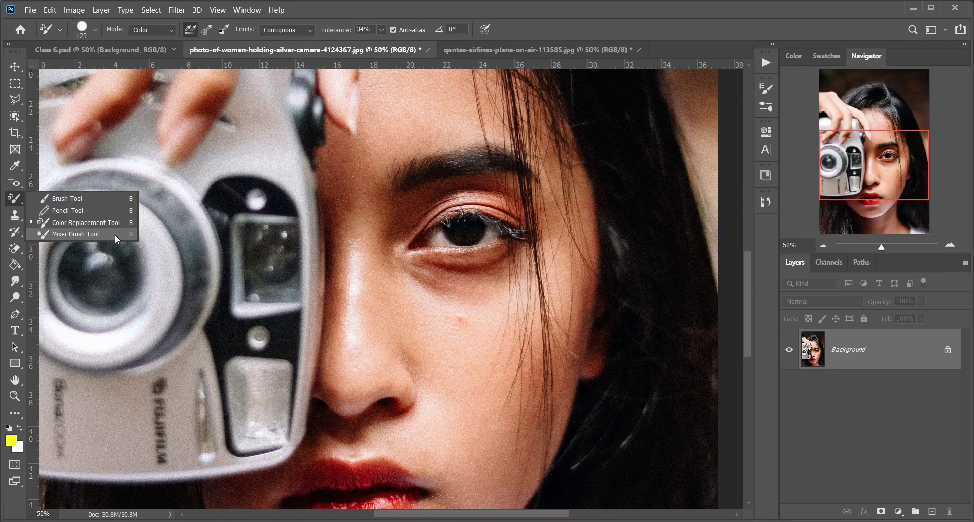
click(80, 233)
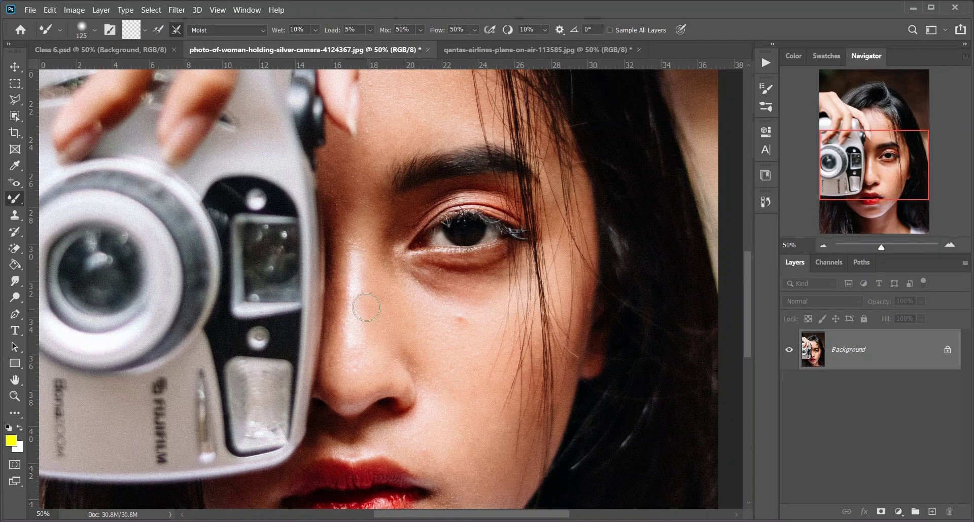
mouse_move(356, 270)
mouse_down()
mouse_move(351, 356)
mouse_move(347, 246)
mouse_move(350, 366)
mouse_move(353, 205)
mouse_move(353, 254)
mouse_move(374, 259)
mouse_move(362, 404)
mouse_move(348, 366)
mouse_move(344, 389)
mouse_move(350, 370)
mouse_move(360, 380)
mouse_move(369, 362)
mouse_move(358, 270)
mouse_move(407, 317)
mouse_move(437, 300)
mouse_up()
Step: Use the Clone Stamp tool at size 100 to cover the cheek blemish with skin sampled just below it
drag(14, 215, 106, 225)
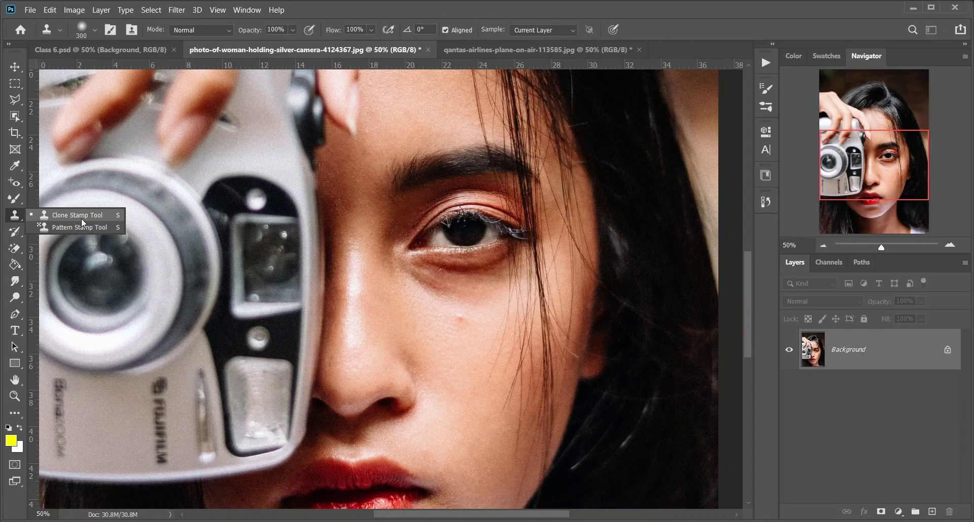
click(81, 218)
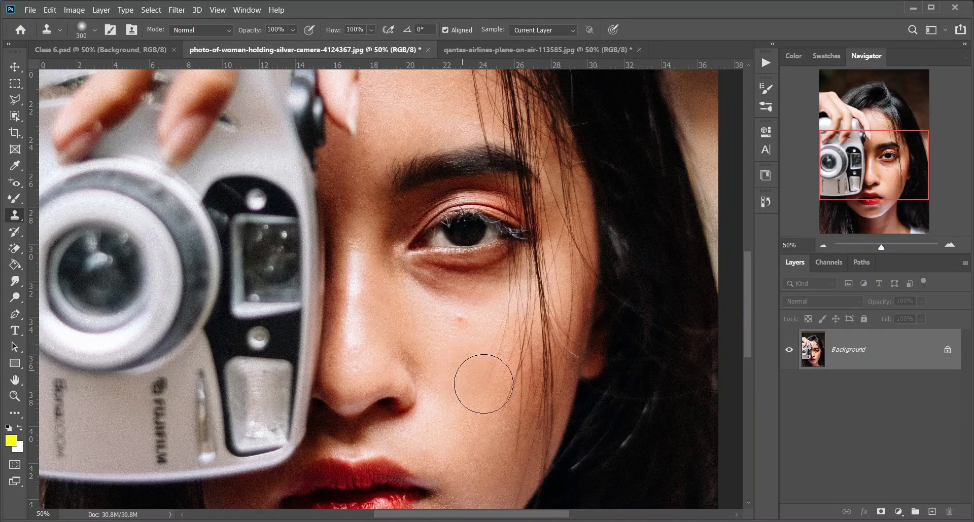
key(bracketleft)
key(bracketleft)
key(bracketleft)
key(bracketleft)
key(bracketleft)
key(bracketleft)
key(bracketleft)
key(bracketleft)
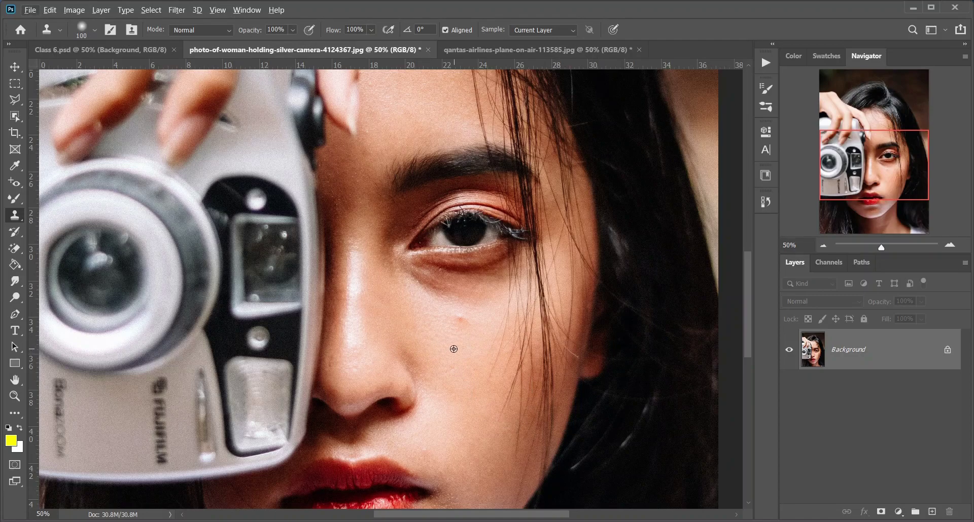
alt+click(454, 346)
click(458, 319)
Step: Try painting over the cheek and nose with the Pattern Stamp tool after opening the Trees pattern group, and undo it
right_click(14, 215)
click(78, 227)
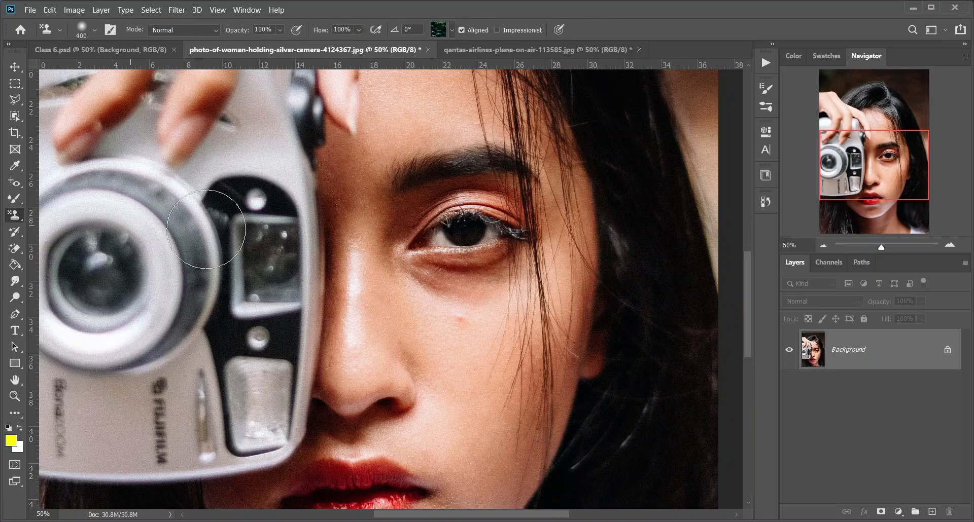
click(451, 31)
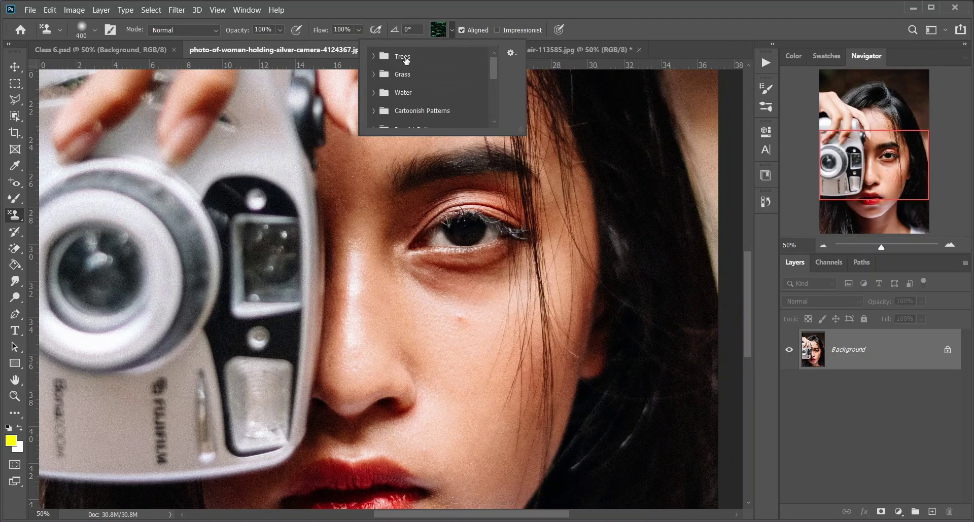
click(404, 58)
mouse_move(431, 332)
mouse_down()
mouse_move(387, 282)
mouse_move(378, 244)
mouse_up()
mouse_move(378, 207)
mouse_down()
mouse_move(371, 162)
mouse_move(350, 385)
mouse_move(426, 350)
mouse_move(374, 304)
mouse_up()
key(ctrl+z)
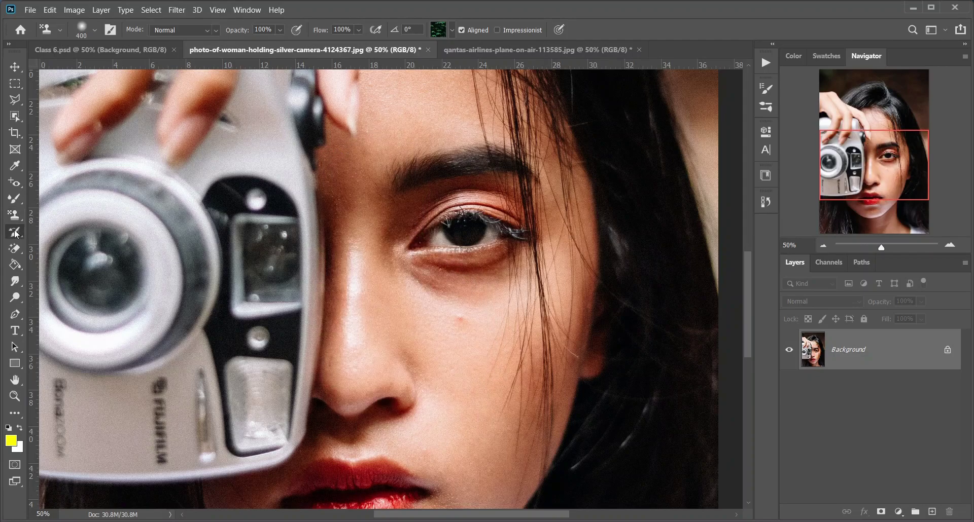
Step: Select the History Brush tool, show the document's history, and revert the portrait to its opening snapshot
click(15, 232)
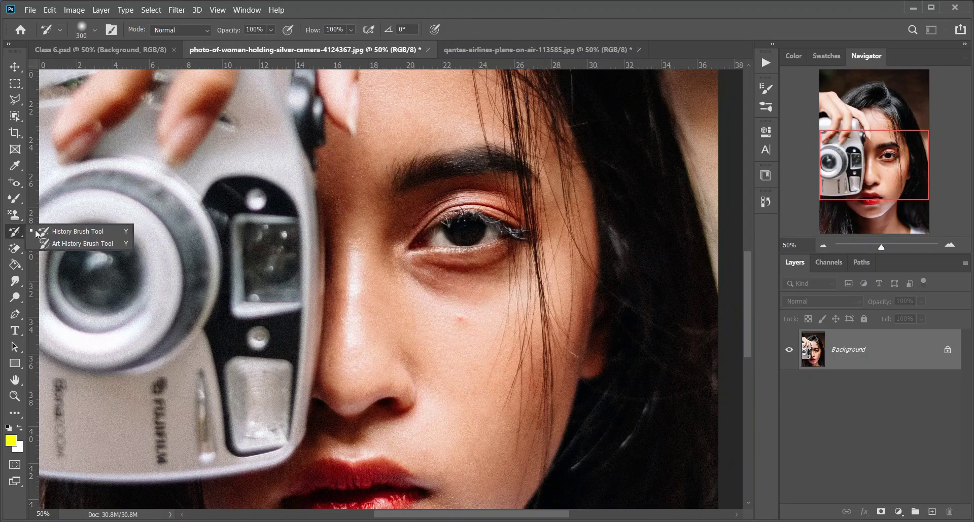
click(77, 231)
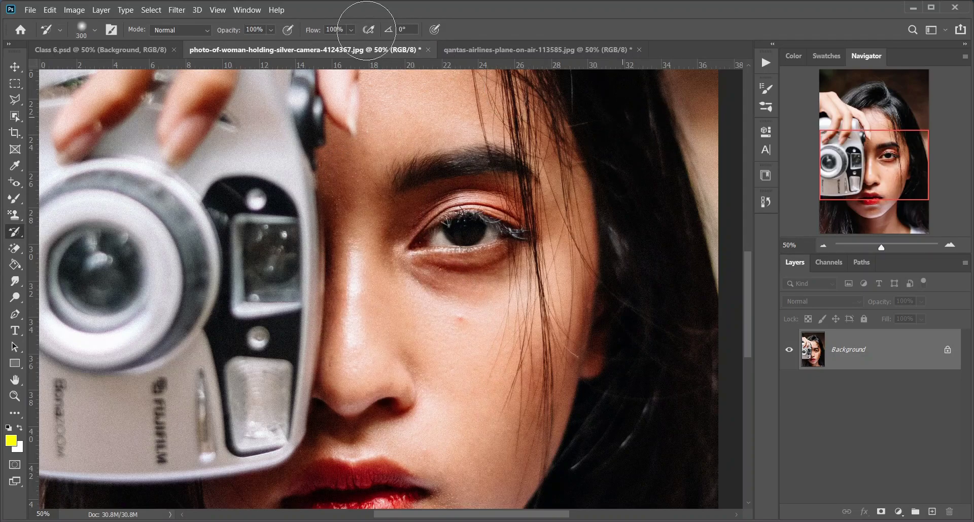
click(239, 10)
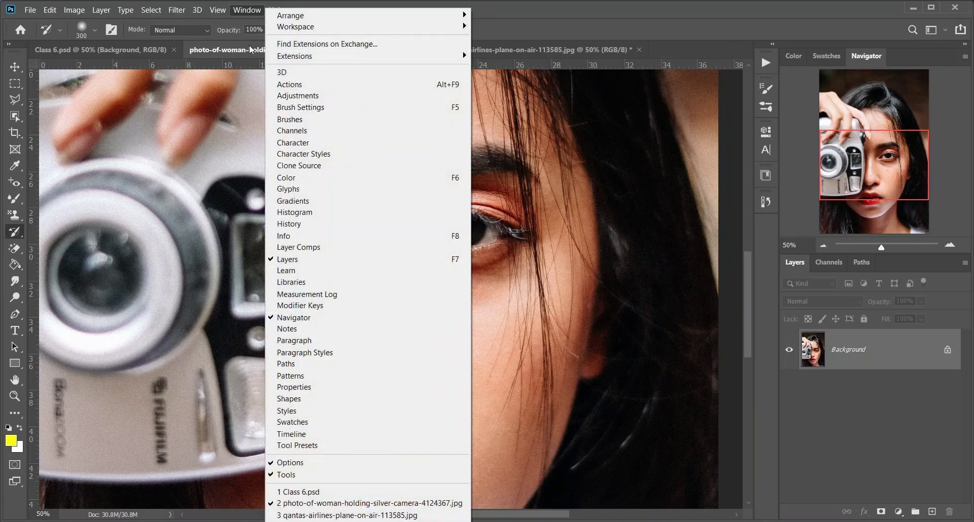
click(310, 226)
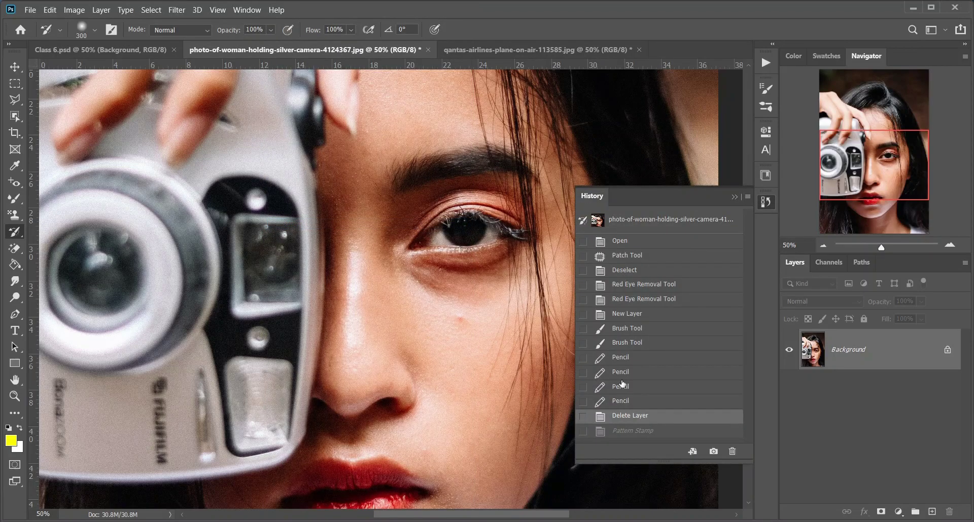
scroll(623, 384, down, 2)
scroll(629, 305, up, 2)
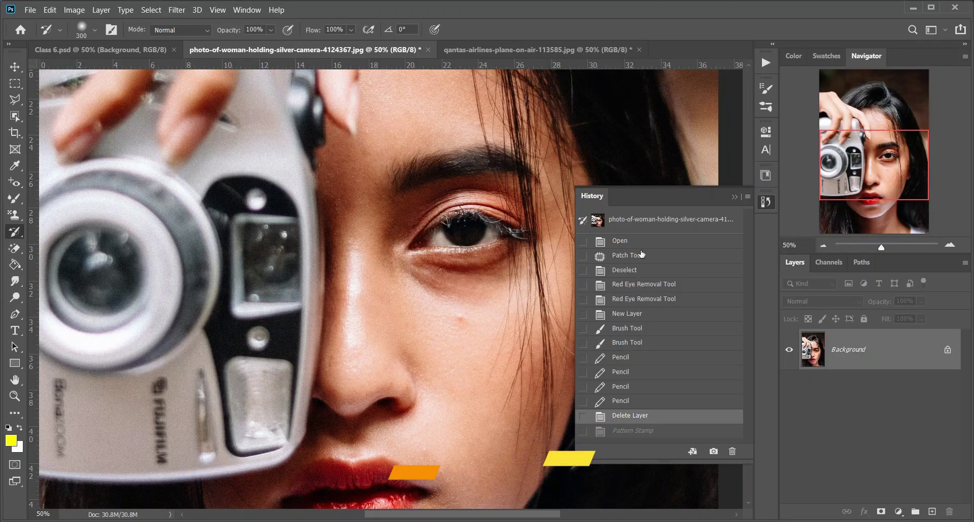
click(647, 219)
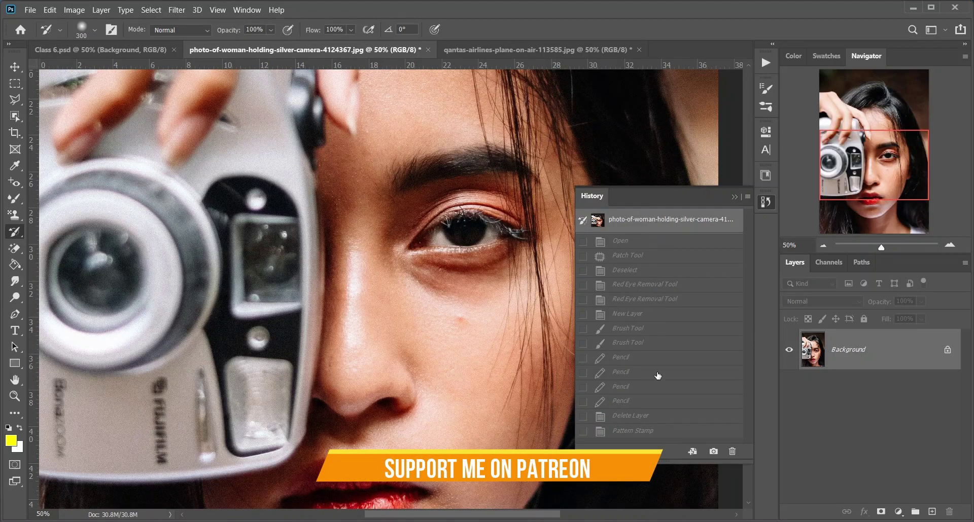
Step: Switch to the Art History Brush tool and enlarge its brush to size 200
right_click(16, 235)
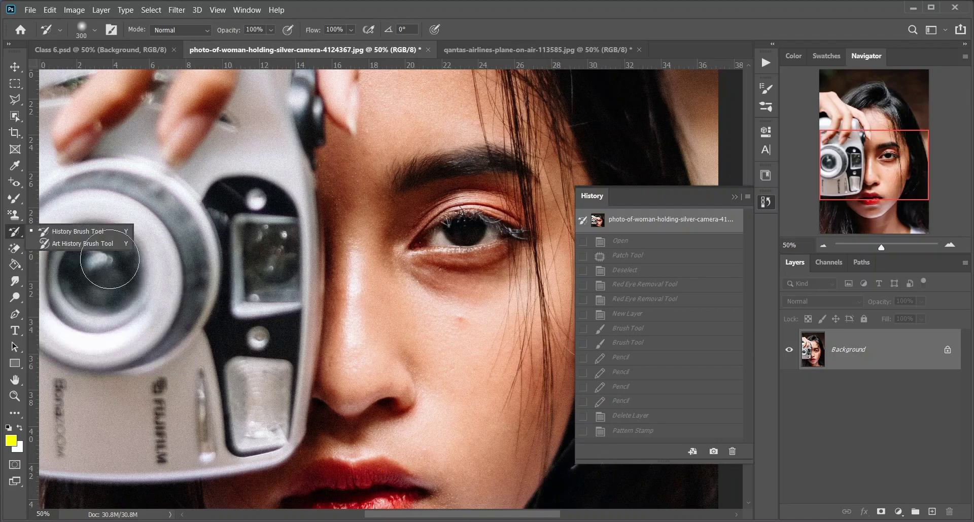
click(86, 244)
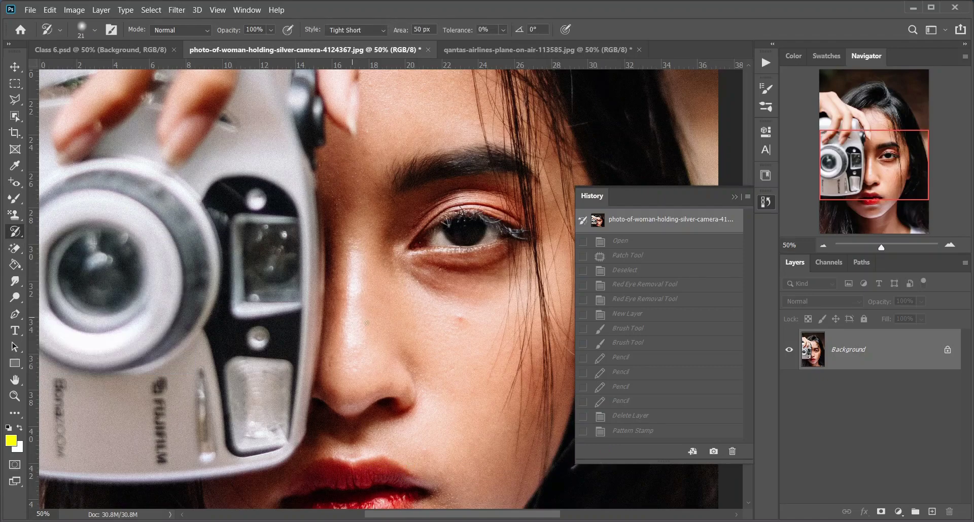
key(bracketright)
key(bracketright)
key(bracketright)
key(bracketright)
key(bracketright)
key(bracketright)
key(bracketright)
key(bracketright)
key(bracketright)
key(bracketright)
key(bracketright)
key(bracketright)
Step: Paint over the woman's cheek and under-eye skin with the Art History Brush, undoing an extra stroke on the forehead
click(454, 320)
mouse_move(480, 339)
mouse_down()
mouse_move(400, 339)
mouse_move(379, 254)
mouse_up()
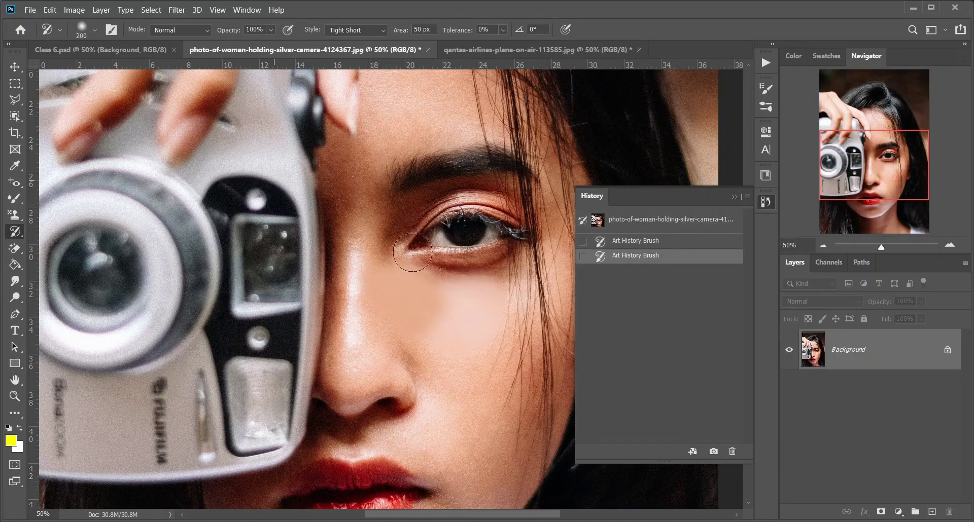
click(461, 370)
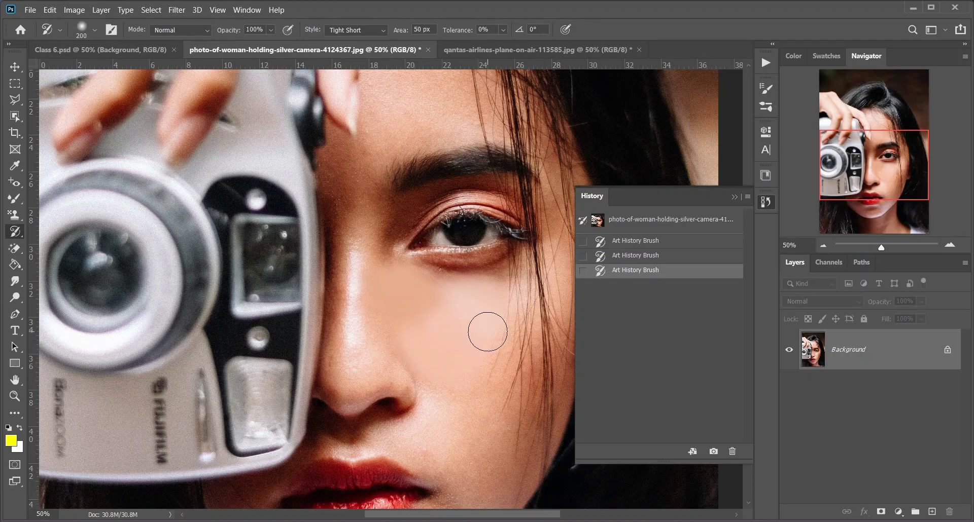
drag(407, 115, 407, 107)
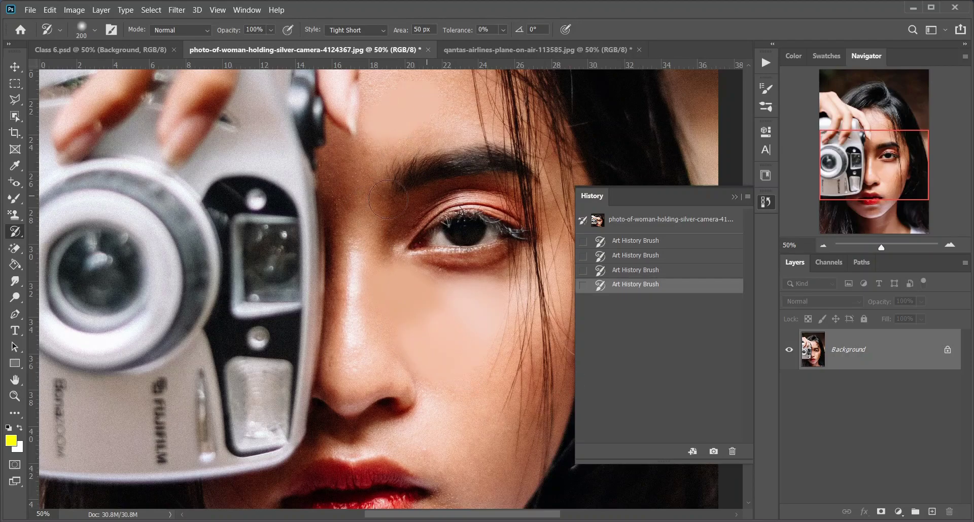
key(ctrl+z)
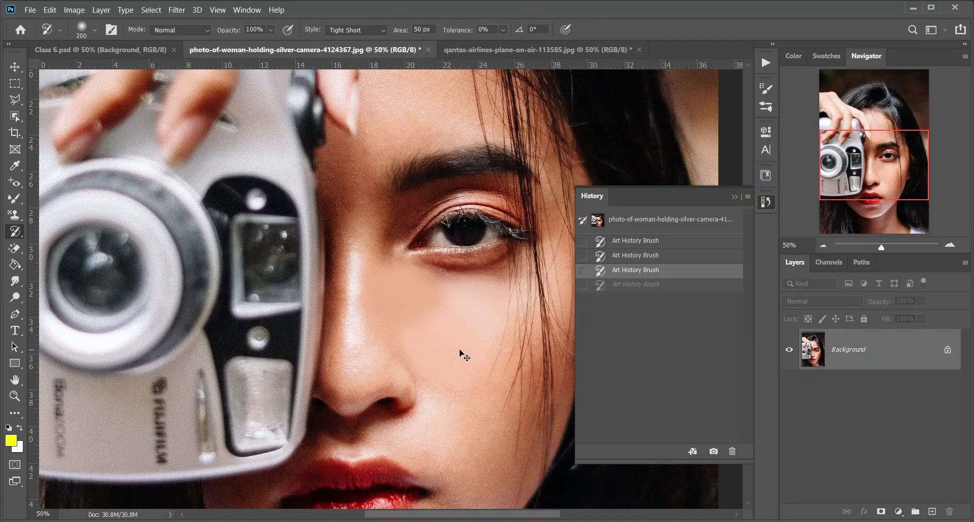
Step: Switch to the airplane photo and erase the yellow shape on Layer 1 with the Eraser tool at size 175
click(15, 249)
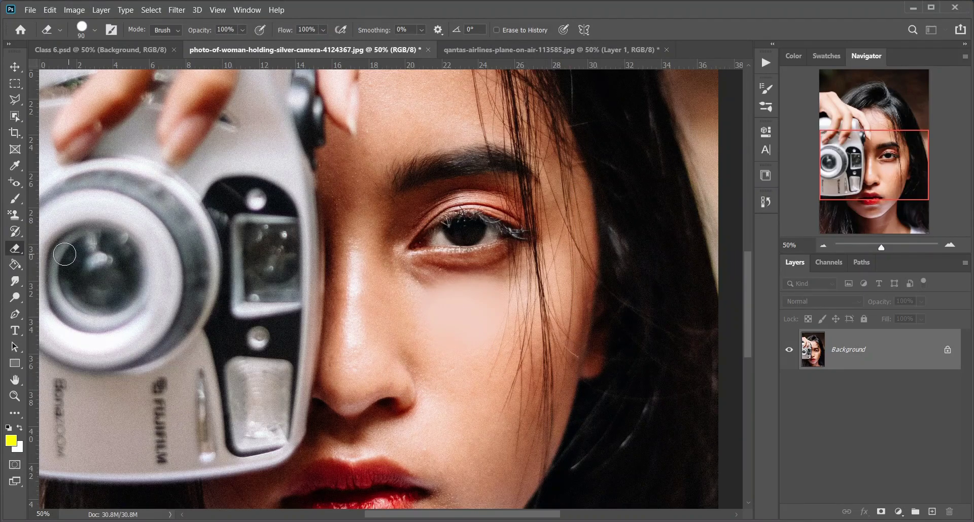
right_click(23, 245)
click(53, 244)
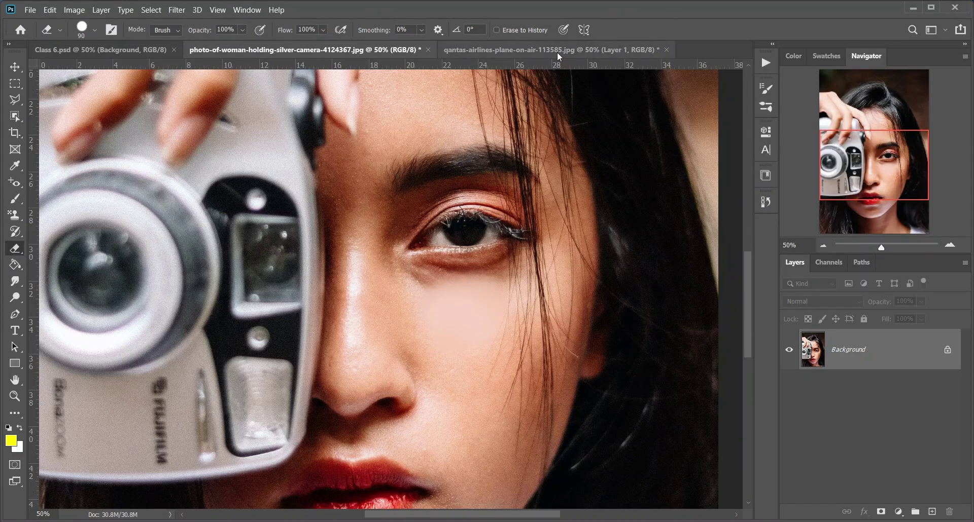
key(ctrl+Tab)
key(bracketright)
key(bracketright)
key(bracketright)
key(bracketright)
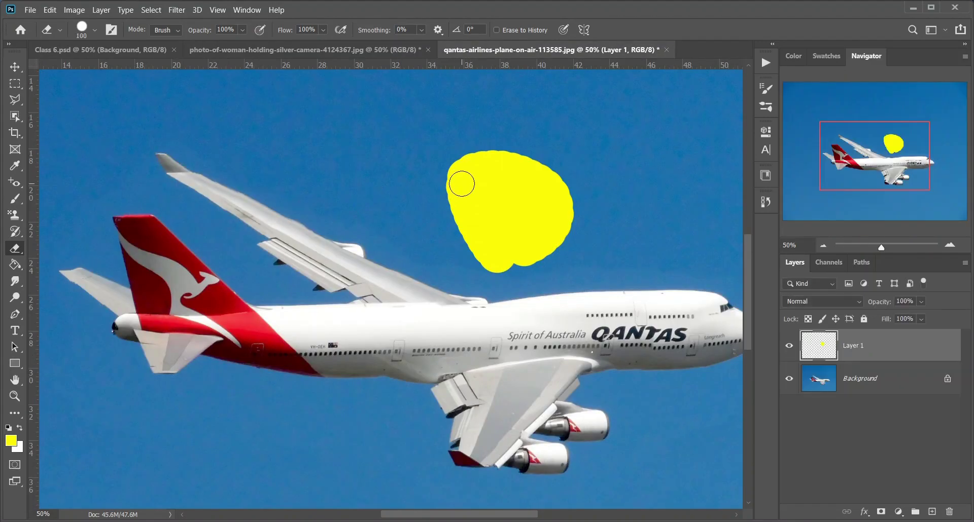
mouse_move(456, 185)
mouse_down()
mouse_move(543, 158)
mouse_move(475, 158)
mouse_move(539, 149)
mouse_move(373, 193)
mouse_move(556, 174)
mouse_move(420, 205)
mouse_move(566, 194)
mouse_move(541, 198)
mouse_move(570, 206)
mouse_move(579, 224)
mouse_move(532, 219)
mouse_move(520, 246)
mouse_up()
mouse_move(607, 233)
mouse_down()
mouse_move(529, 230)
mouse_move(497, 213)
mouse_up()
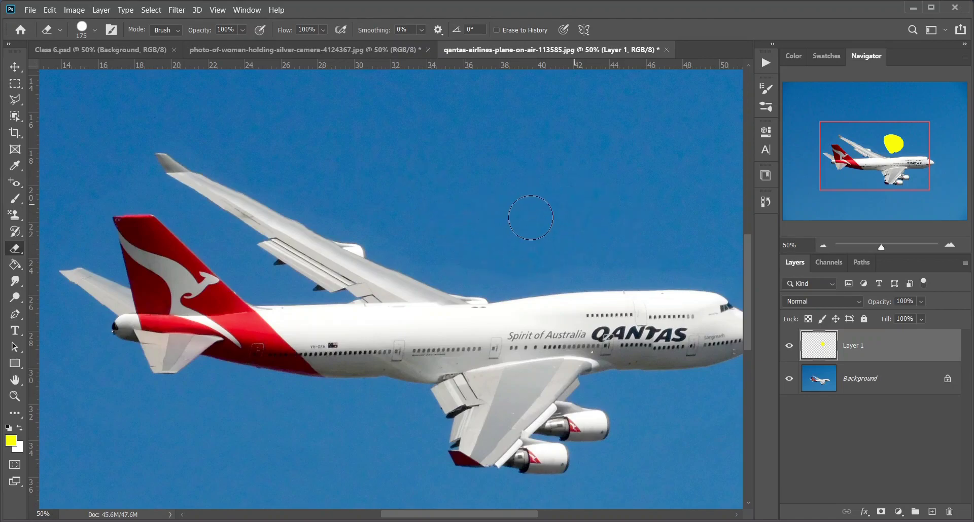
Step: Erase a patch of sky above the fuselage on the Background layer with the Background Eraser, enlarging the brush to 250
right_click(14, 248)
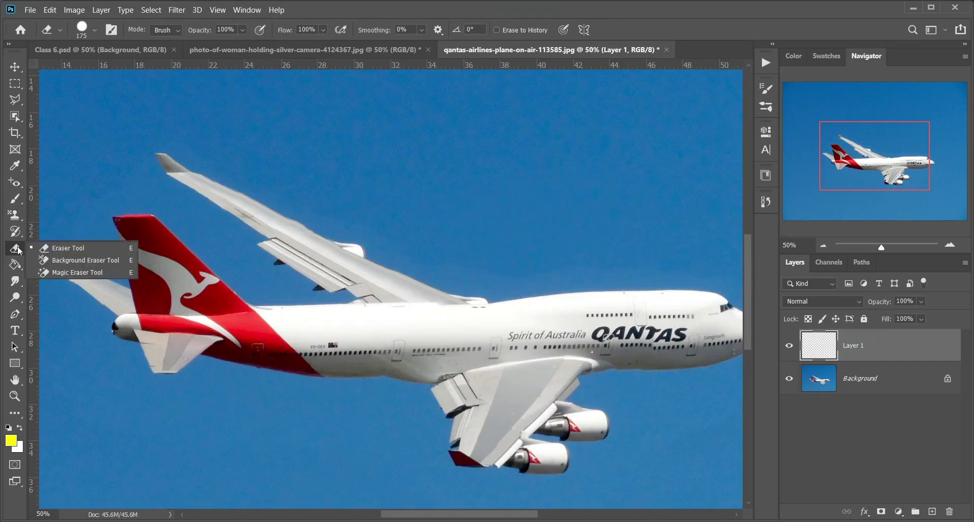
click(111, 263)
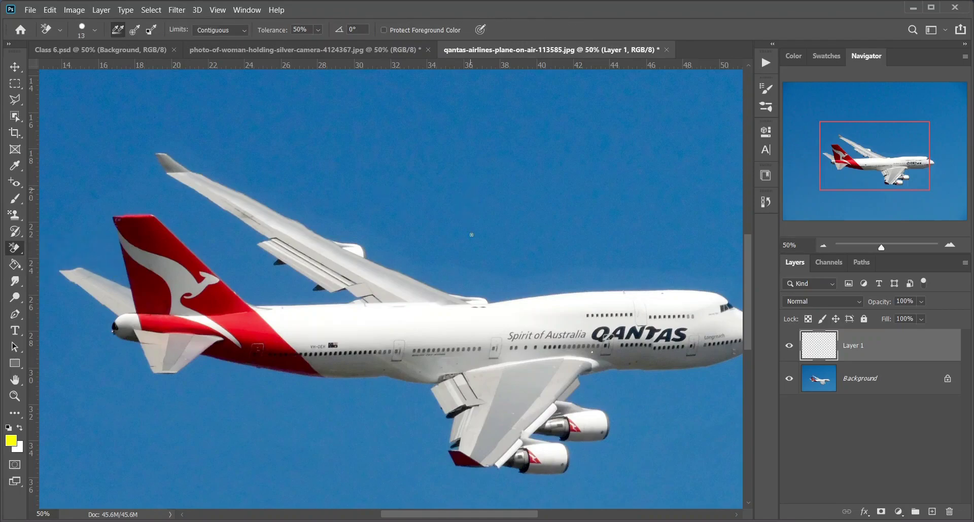
key(bracketright)
key(bracketright)
key(bracketright)
key(bracketright)
key(bracketright)
key(bracketright)
key(bracketright)
key(bracketright)
key(bracketright)
key(alt+bracketleft)
mouse_move(478, 155)
mouse_down()
mouse_move(498, 195)
mouse_move(564, 201)
mouse_move(469, 162)
mouse_move(525, 160)
mouse_move(496, 208)
mouse_up()
key(bracketright)
key(bracketright)
key(bracketright)
key(bracketright)
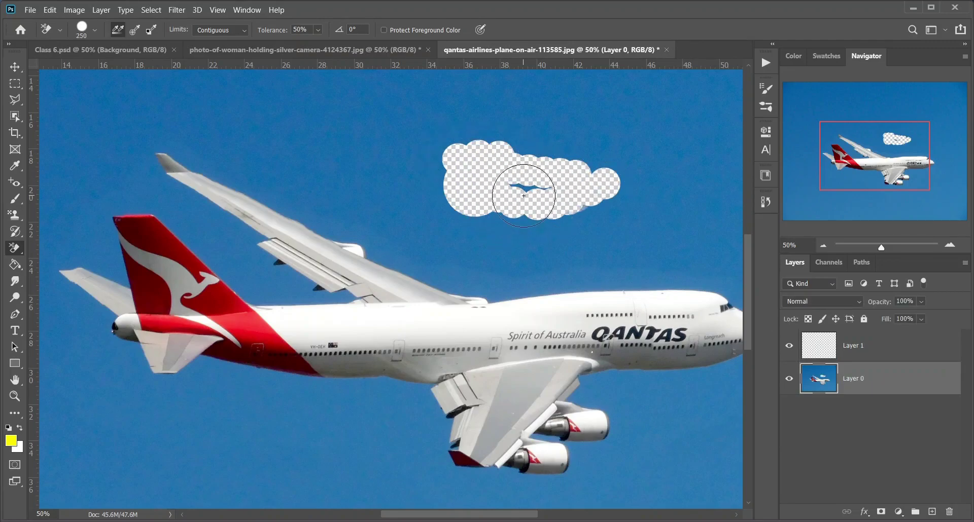
Step: Remove the blue sky around the airplane with the Magic Eraser tool, and undo the sky erasures
right_click(7, 249)
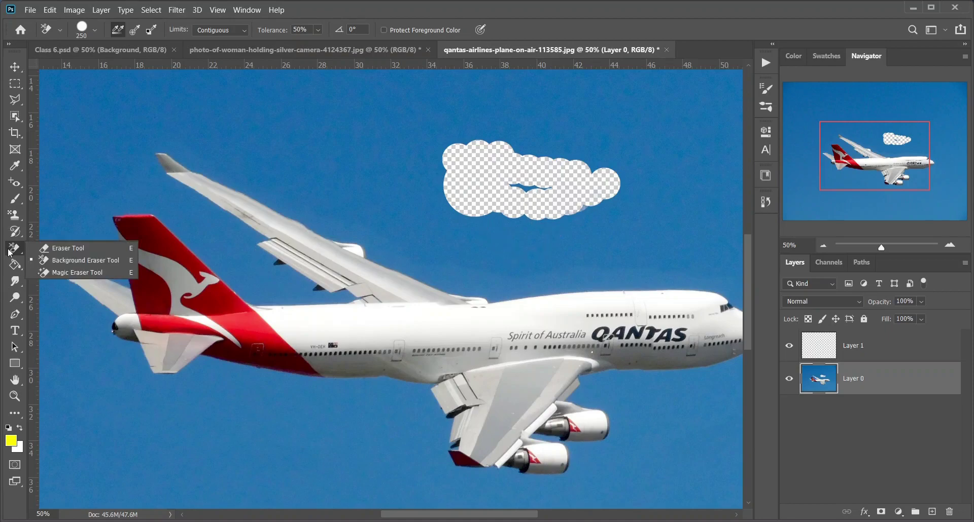
click(81, 272)
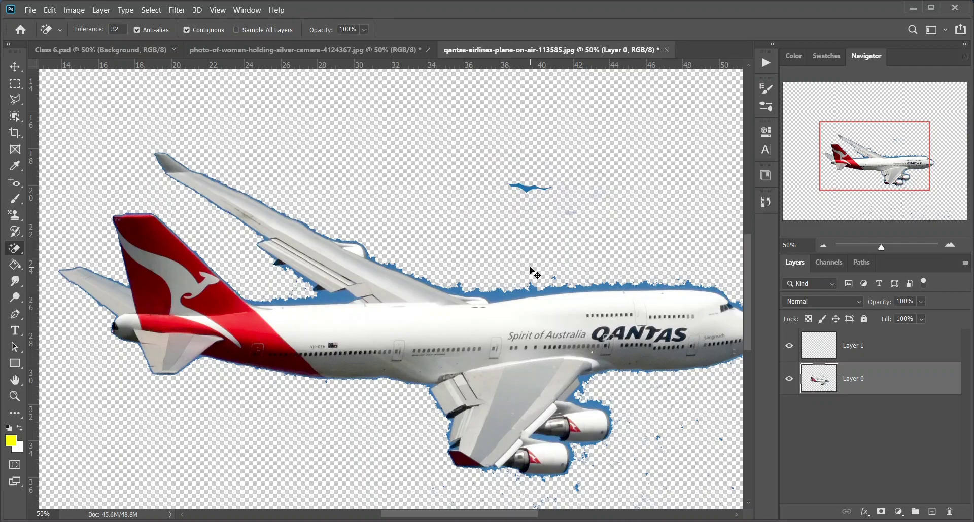
key(ctrl+z)
key(ctrl+z)
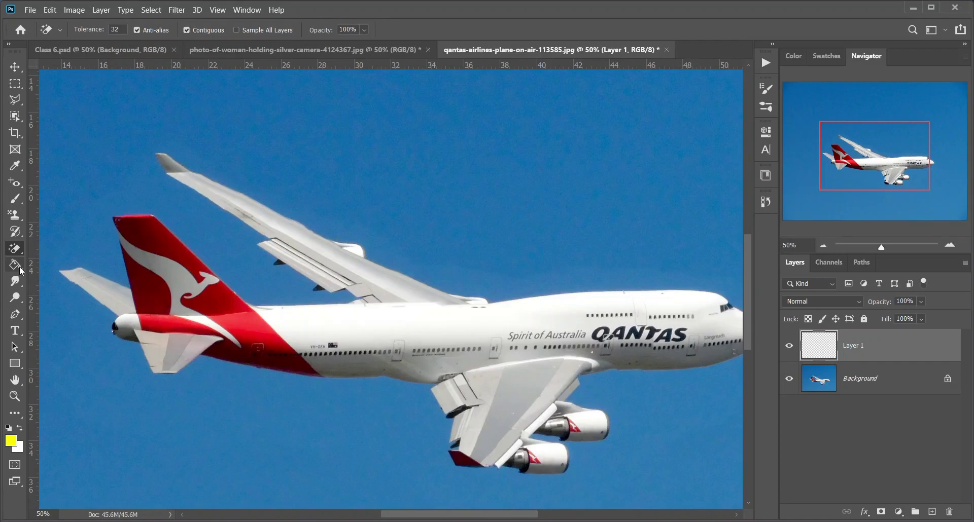
Step: Fill Layer 1 with a violet-to-orange linear gradient using the Gradient tool, and undo the fill
click(19, 266)
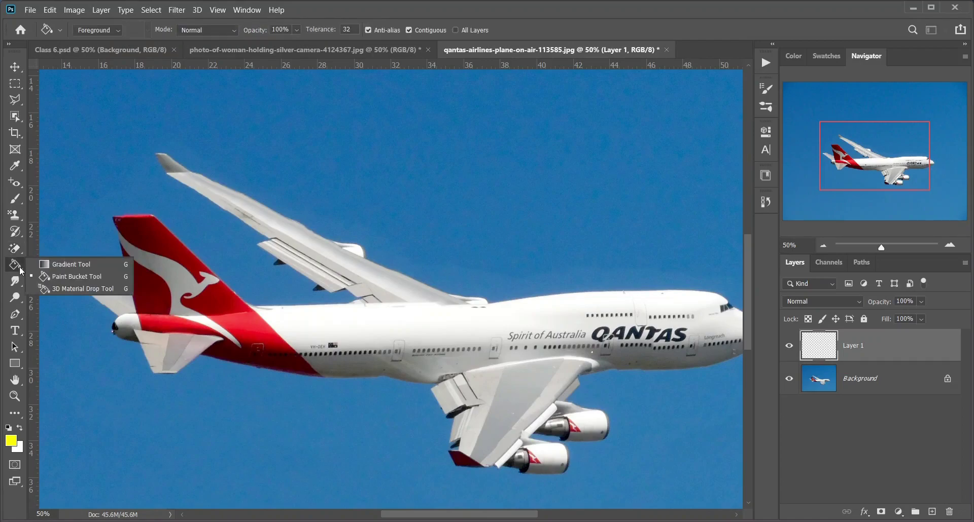
click(83, 265)
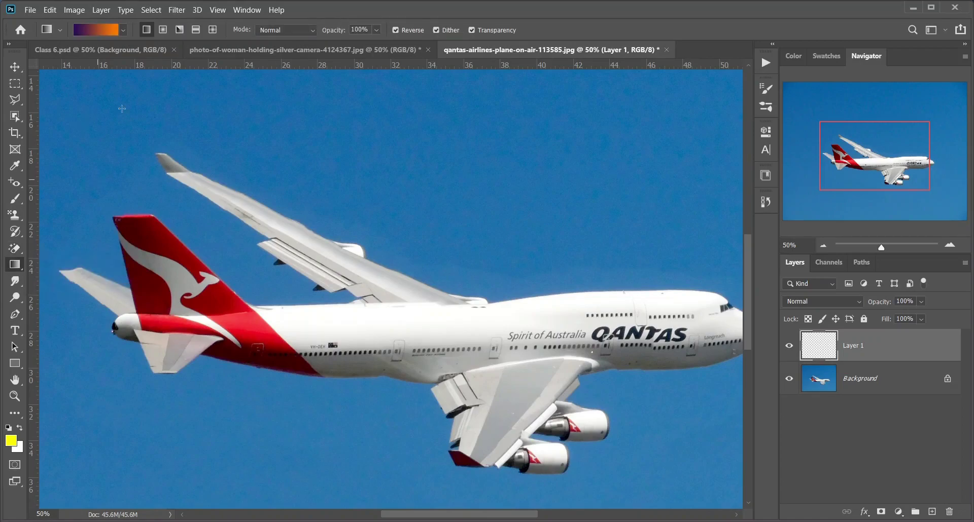
click(117, 29)
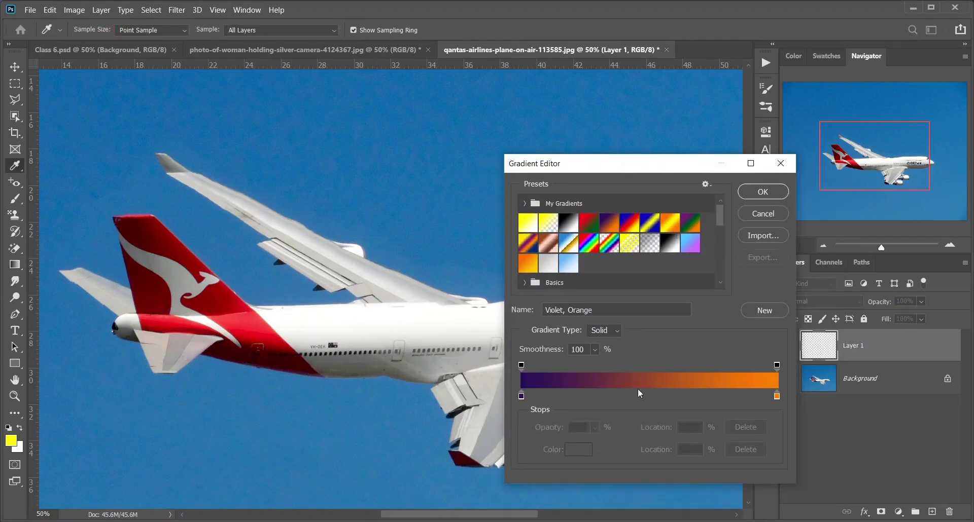
click(759, 194)
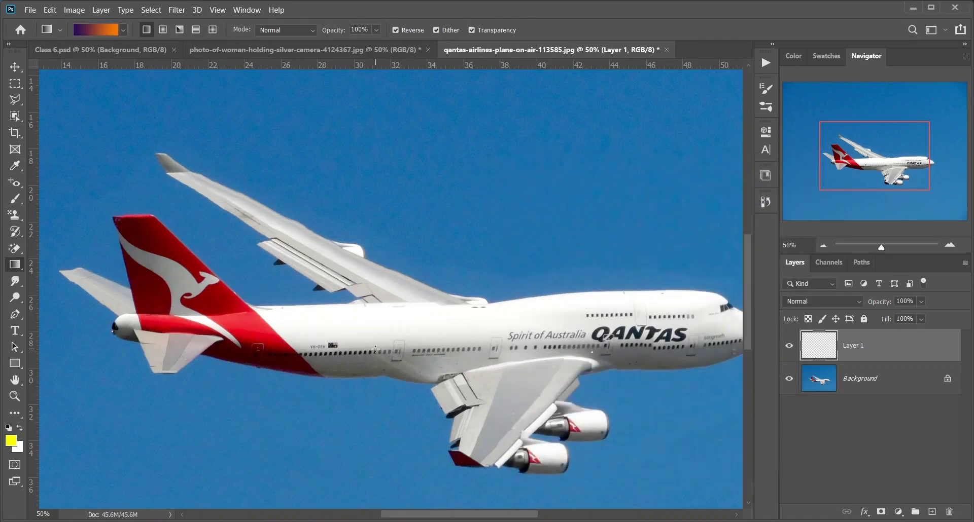
scroll(375, 349, down, 4)
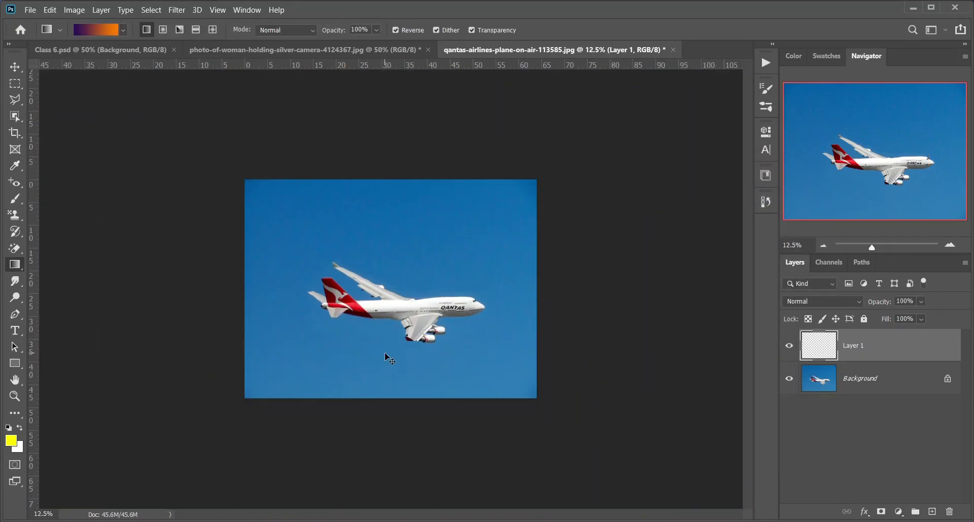
scroll(389, 359, up, 1)
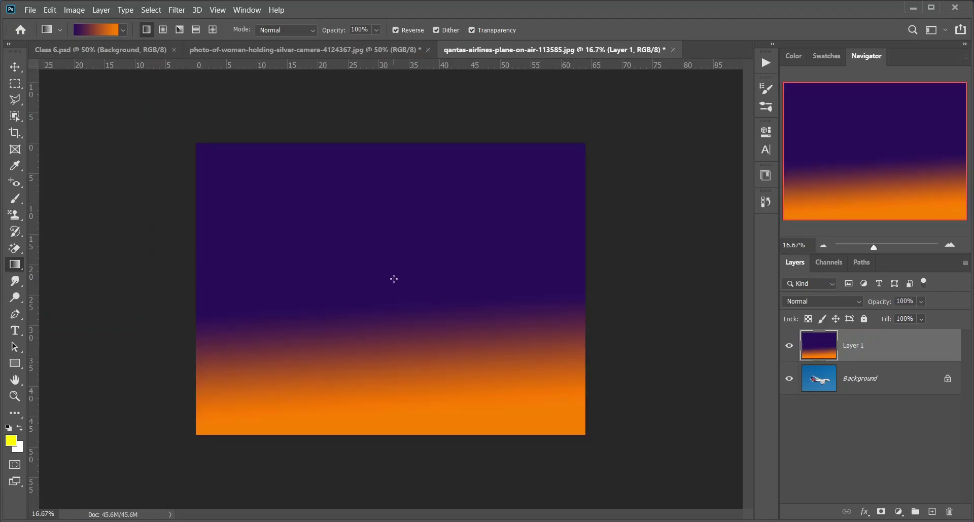
key(ctrl+z)
Step: Fill Layer 1 with the yellow foreground colour using the Paint Bucket tool, and undo the fill
key(shift+g)
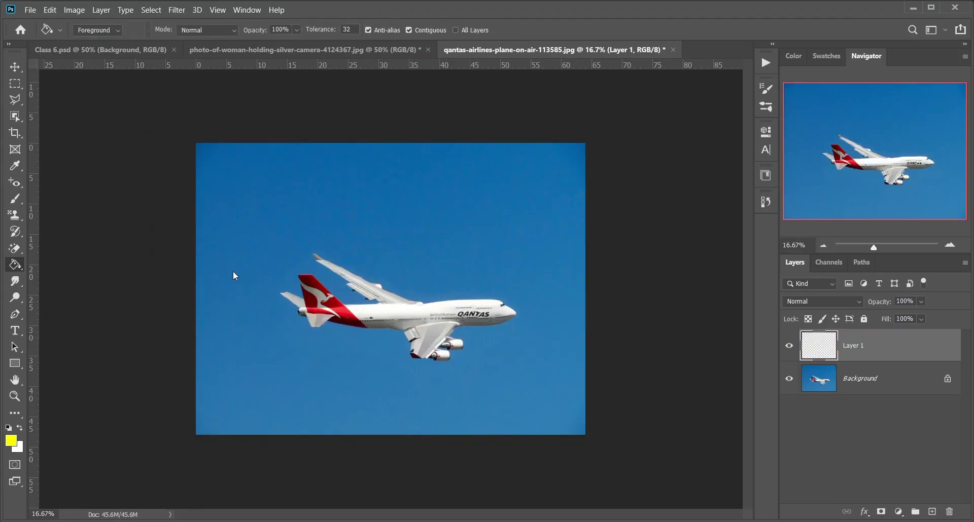
click(339, 332)
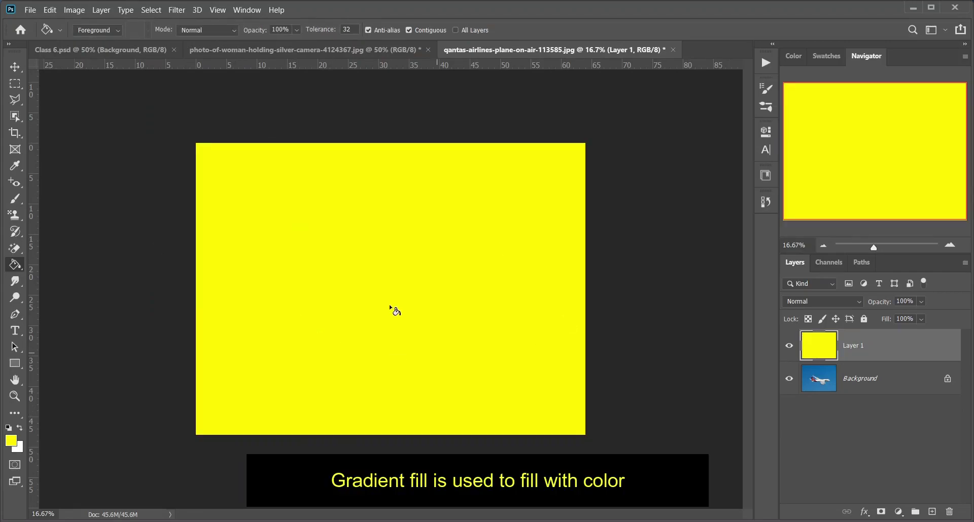
key(ctrl+z)
right_click(15, 264)
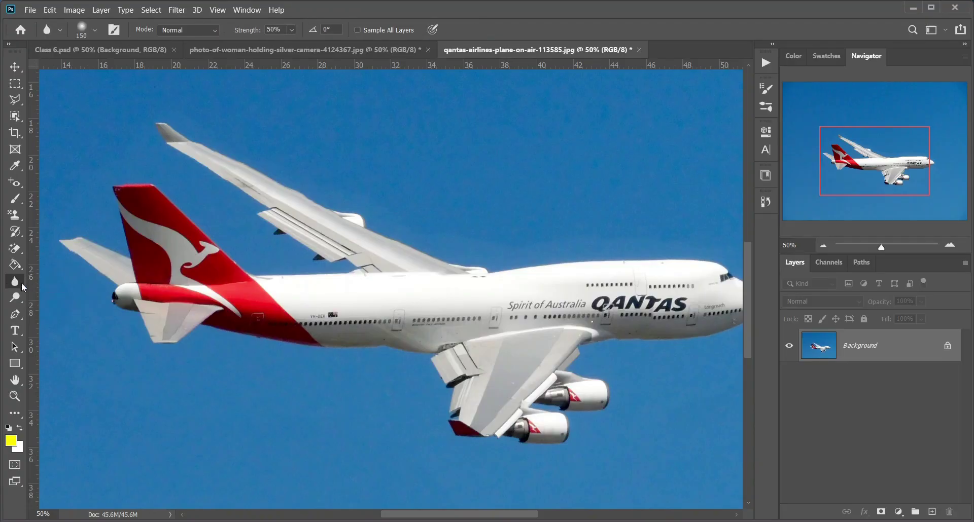
Step: Blur the end of the "Spirit of Australia" lettering on the fuselage with the Blur tool at size 150
right_click(22, 282)
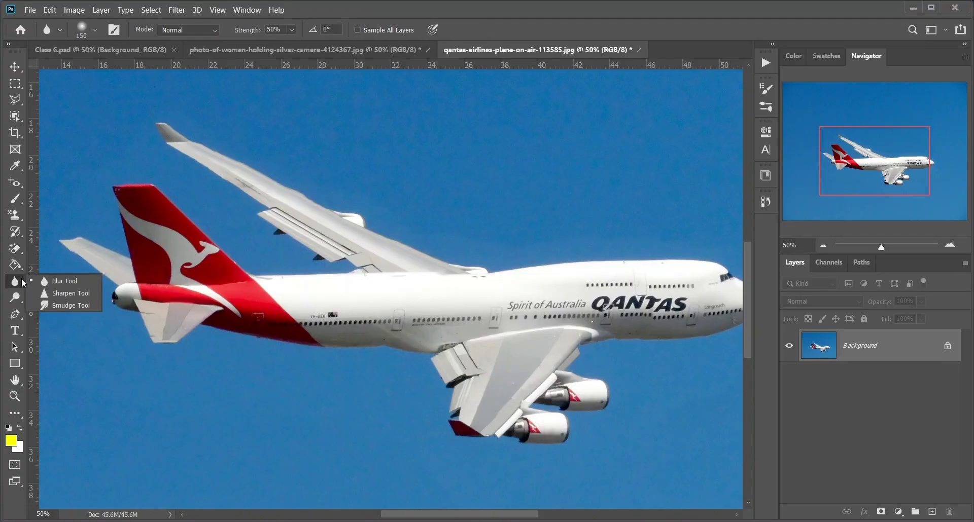
click(74, 281)
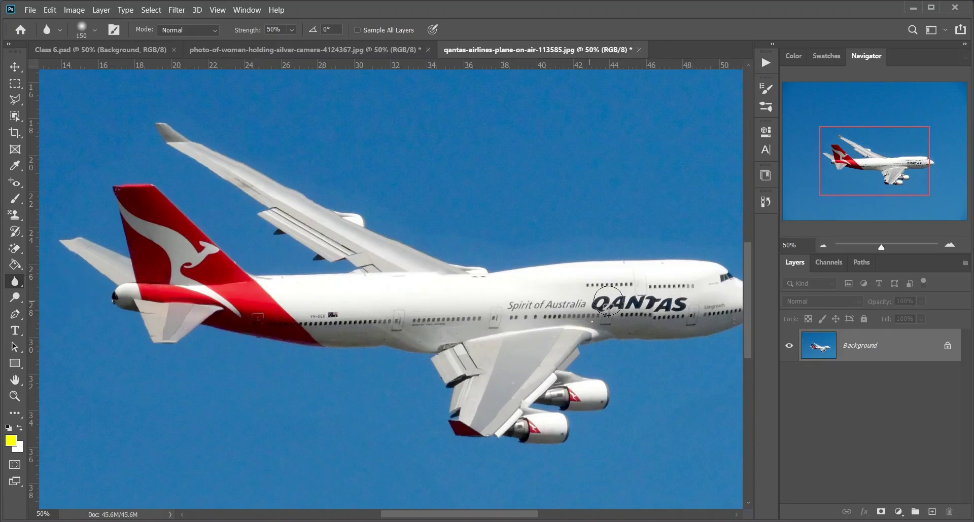
mouse_move(577, 301)
mouse_down()
mouse_move(621, 300)
mouse_move(585, 304)
mouse_up()
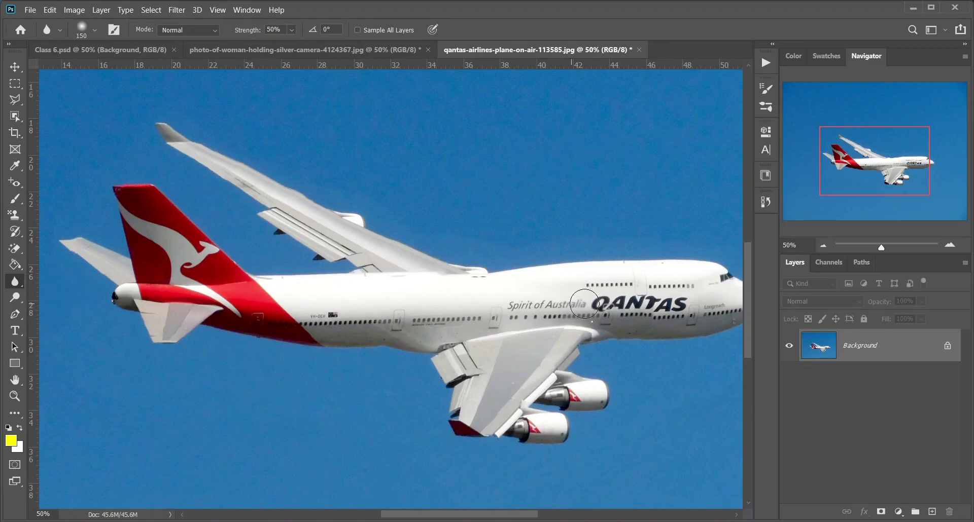
Step: Sharpen the end of the "Spirit of Australia" lettering with the Sharpen tool
right_click(15, 284)
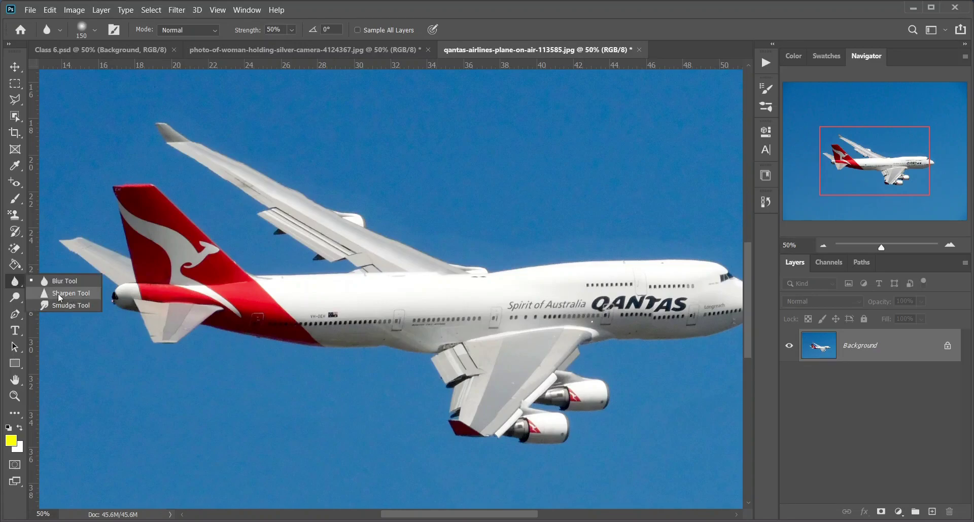
click(58, 293)
mouse_move(561, 305)
mouse_down()
mouse_move(580, 303)
mouse_move(543, 303)
mouse_move(597, 307)
mouse_move(578, 308)
mouse_up()
Step: Smudge the lettering and windows along the fuselage with the Smudge tool at 24% strength, and undo the smudging
right_click(20, 278)
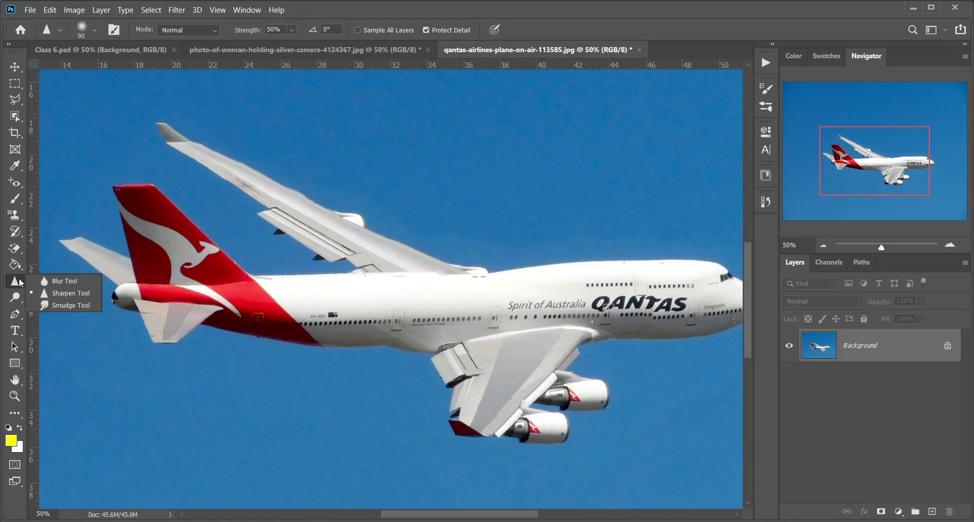
click(71, 306)
mouse_move(605, 311)
mouse_down()
mouse_move(574, 292)
mouse_move(502, 298)
mouse_move(573, 299)
mouse_move(494, 337)
mouse_move(420, 326)
mouse_move(462, 314)
mouse_move(339, 316)
mouse_up()
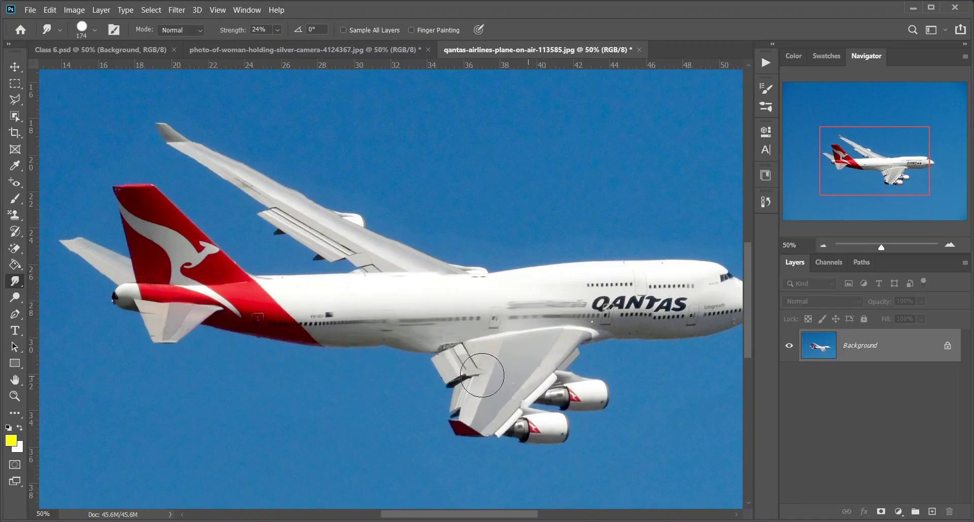
key(ctrl+z)
Step: Switch to the photo of the woman with the camera and enlarge the Dodge tool's brush to 90
right_click(10, 298)
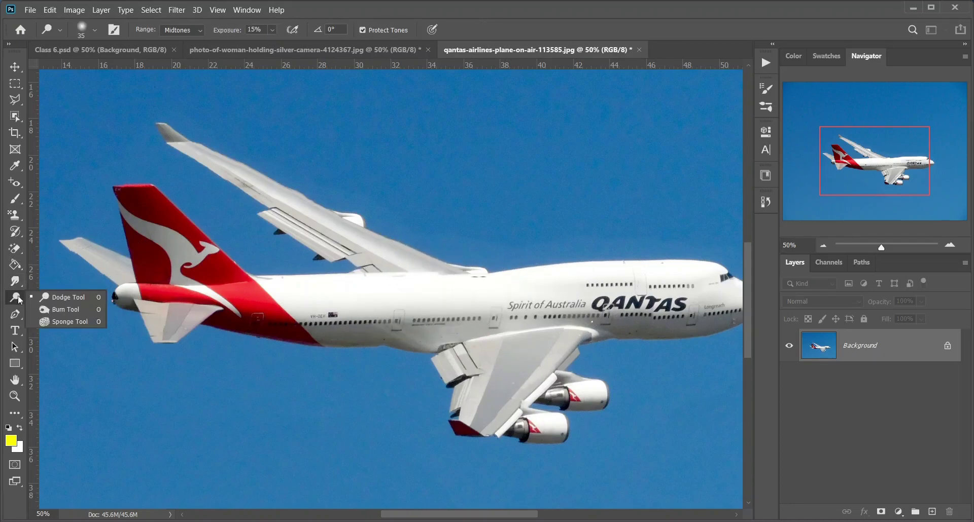
click(59, 299)
click(285, 50)
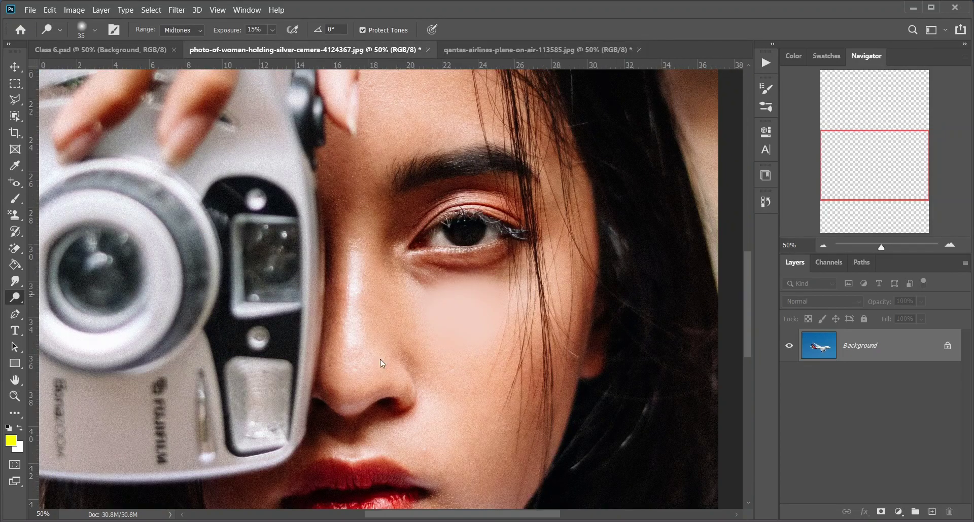
key(bracketright)
key(bracketright)
key(bracketright)
key(bracketright)
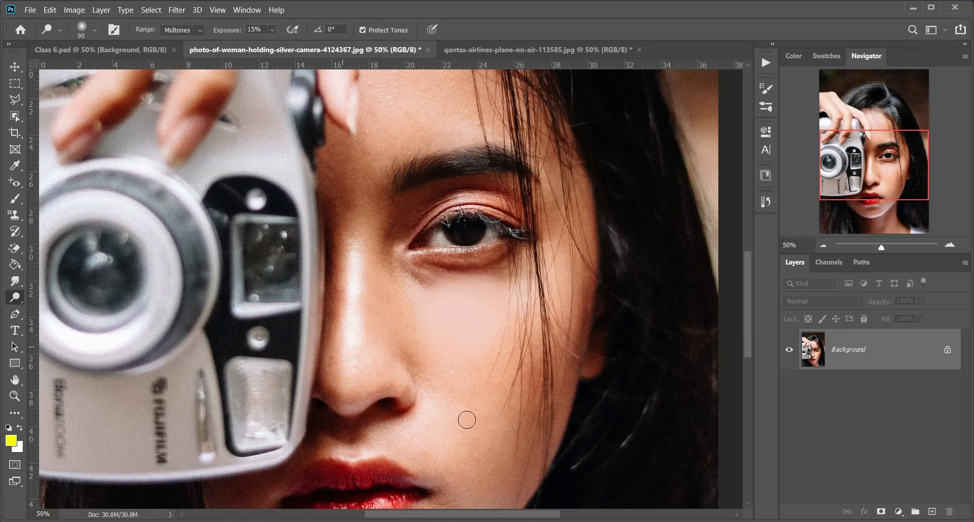
Step: Reduce the Burn tool's brush to size 175 and switch to the Sponge tool
right_click(15, 298)
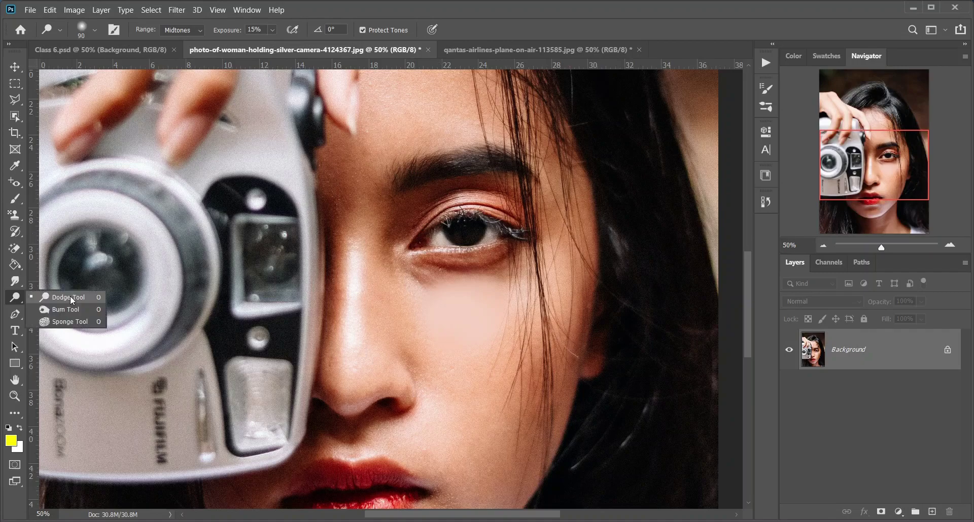
click(74, 309)
key(bracketleft)
key(bracketleft)
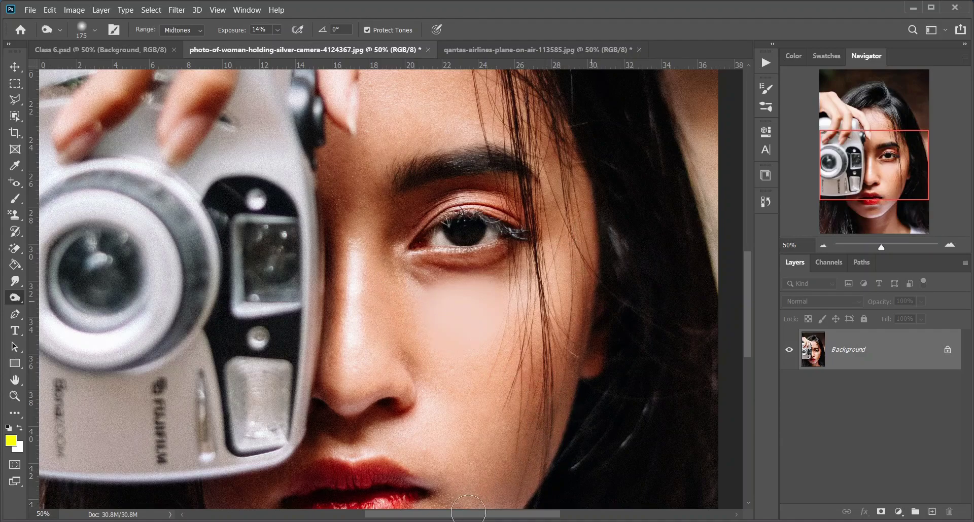
right_click(15, 298)
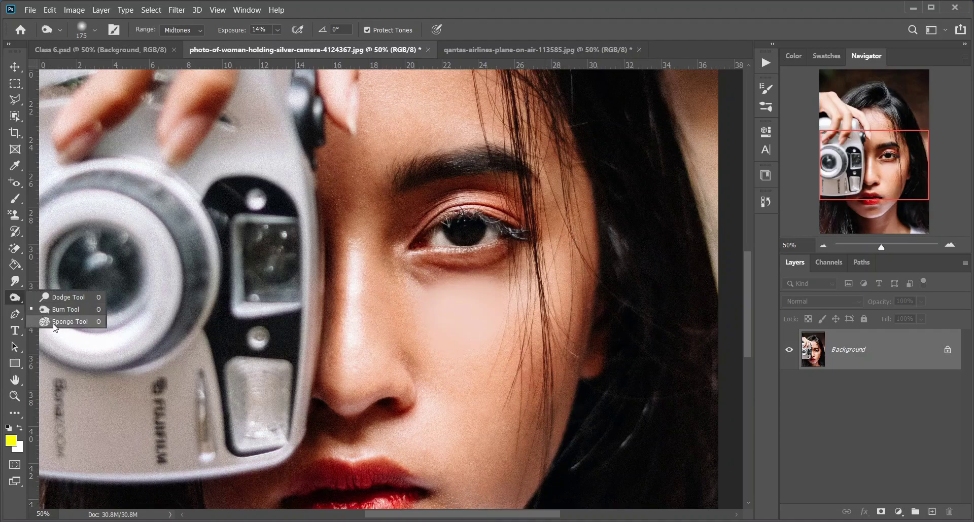
click(85, 327)
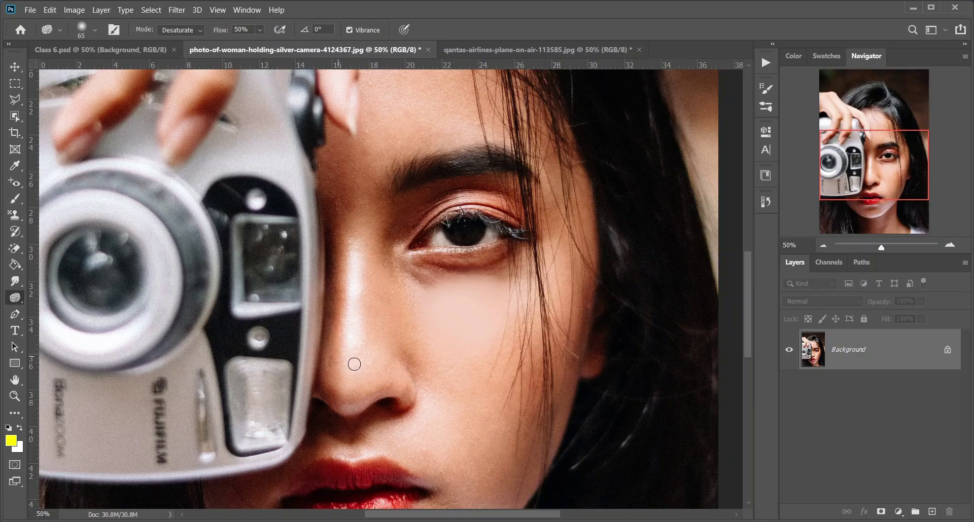
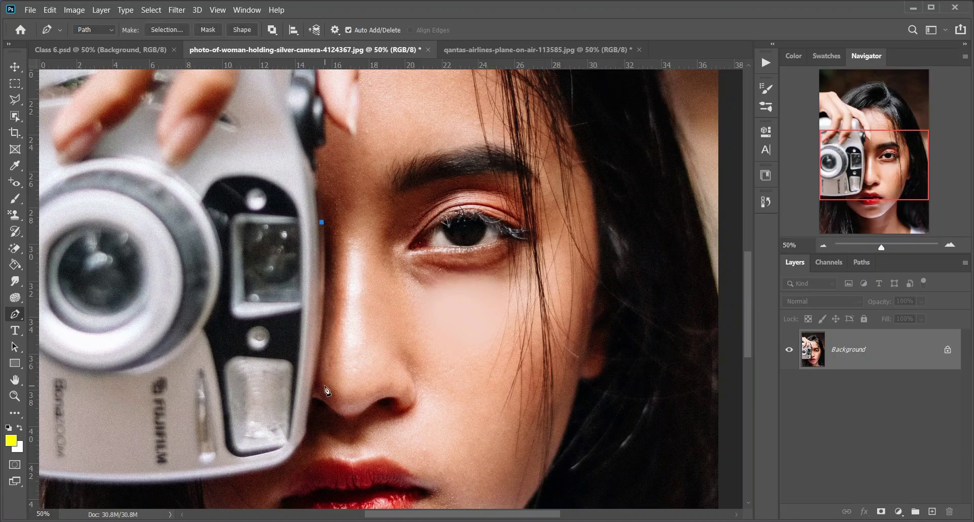
Step: Trace the camera's edge beside the woman's nose with curved Pen tool segments, and undo the path
drag(317, 366, 302, 422)
alt+click(317, 366)
drag(303, 438, 306, 465)
key(ctrl+z)
key(ctrl+z)
key(ctrl+z)
key(ctrl+z)
Step: Draw a loose loop on the cheek below the eye with the Freeform Pen tool, and delete the path
right_click(16, 314)
click(69, 325)
mouse_move(395, 245)
mouse_down()
mouse_move(360, 279)
mouse_move(379, 335)
mouse_move(461, 349)
mouse_move(465, 284)
mouse_move(382, 268)
mouse_move(395, 239)
mouse_up()
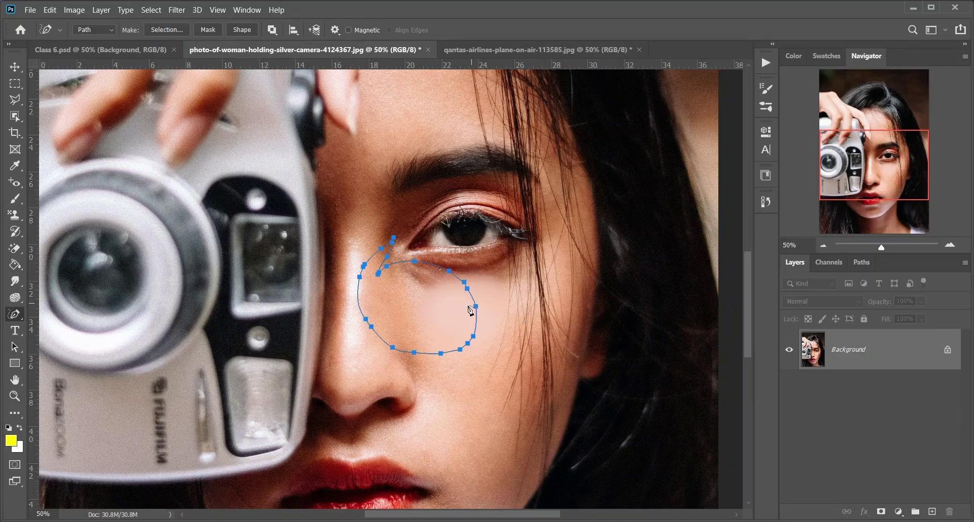
key(Delete)
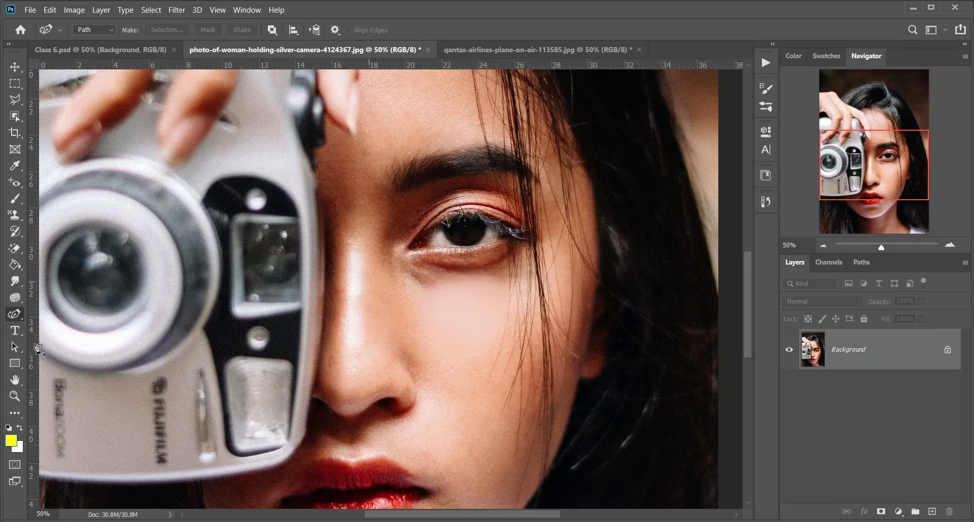
Step: Trace the camera's side and lower edge with a six-point path using the Curvature Pen tool
right_click(24, 315)
click(75, 341)
click(311, 188)
click(309, 426)
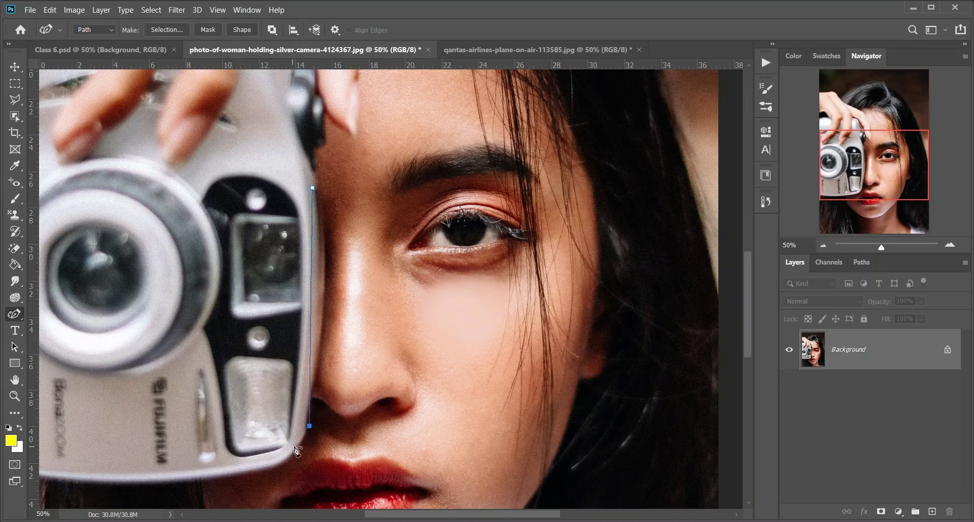
click(295, 448)
click(266, 462)
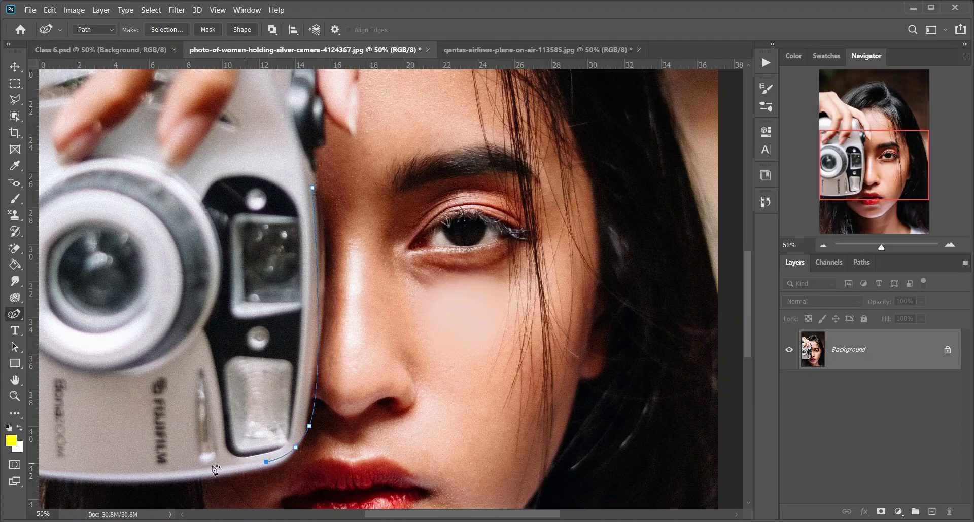
click(151, 477)
click(78, 475)
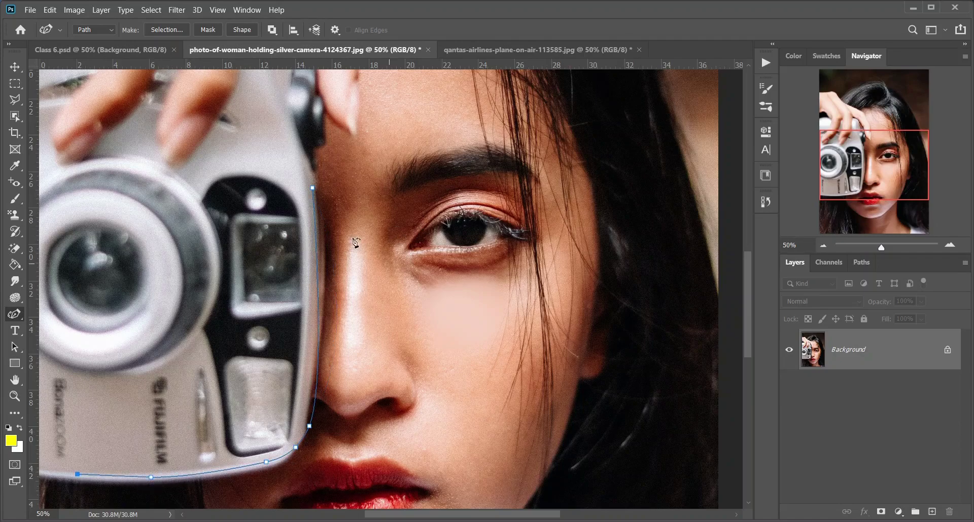
Step: Undo every point of the Curvature Pen path along the camera's edge
key(ctrl+z)
key(ctrl+z)
key(ctrl+z)
key(ctrl+z)
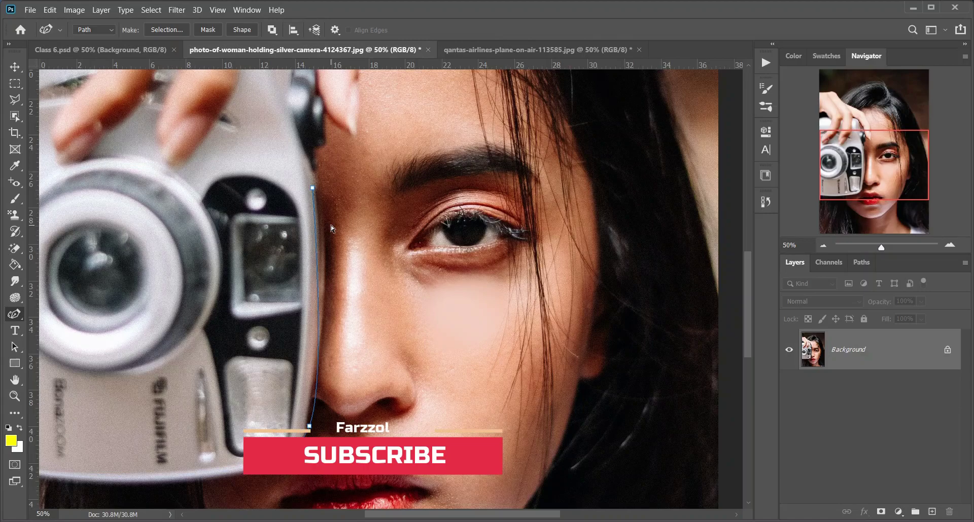
key(ctrl+z)
key(ctrl+z)
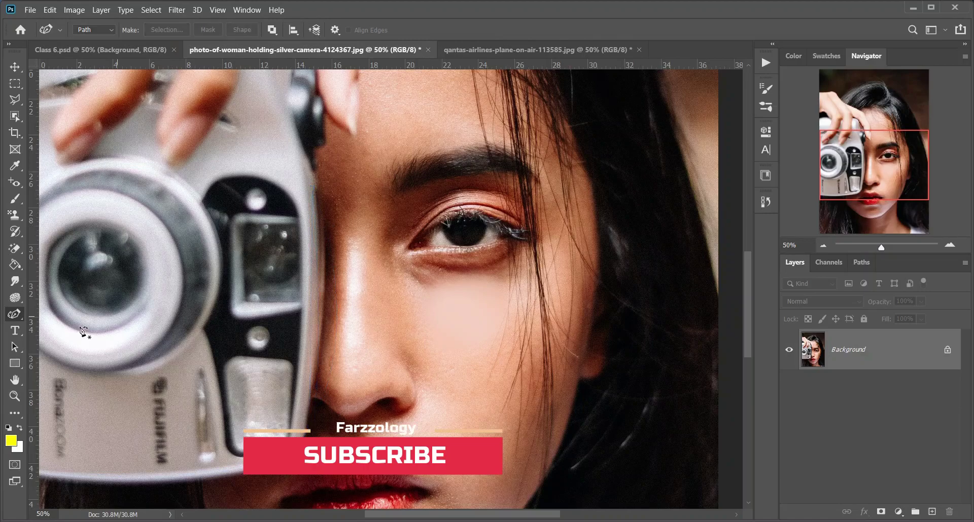
Step: Outline the camera's viewfinder side with a closed curved path and insert four extra points along it with the Add Anchor Point tool
right_click(15, 314)
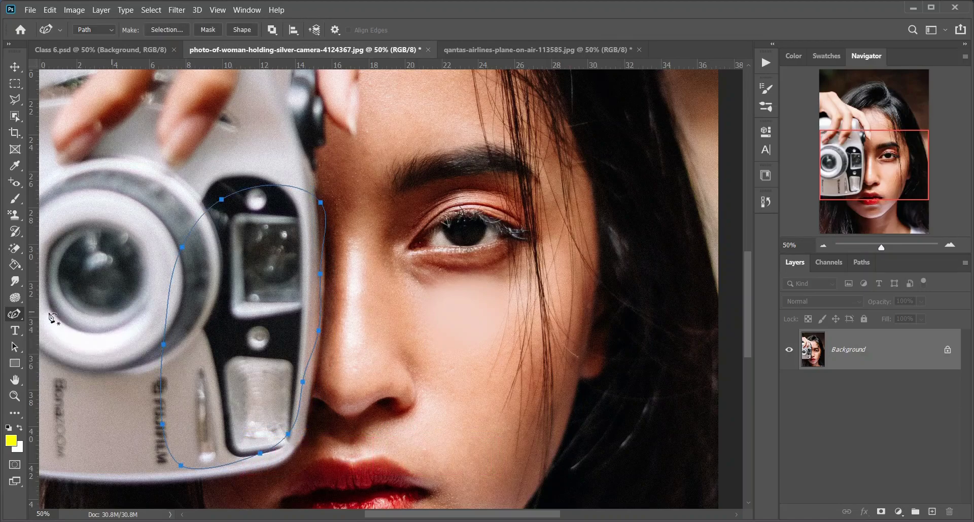
right_click(15, 314)
click(63, 351)
click(313, 352)
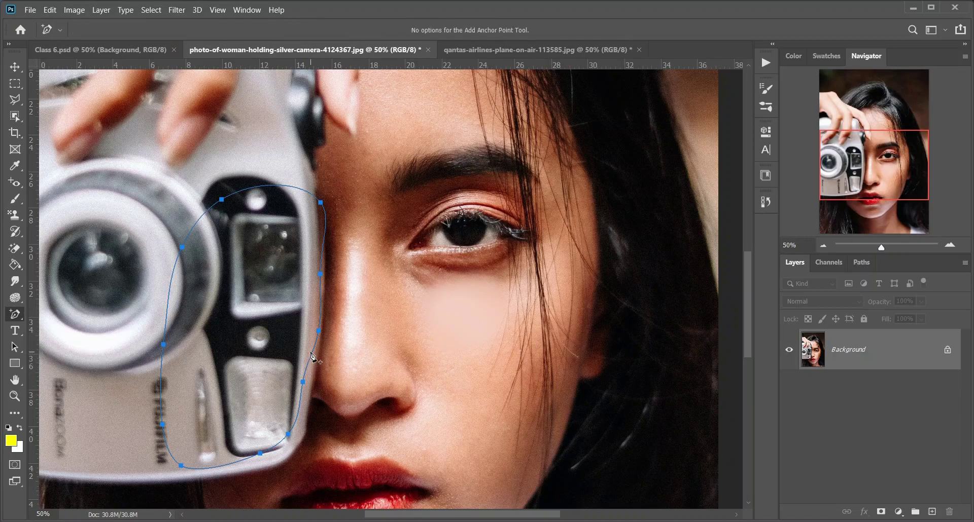
click(321, 259)
click(294, 187)
click(196, 223)
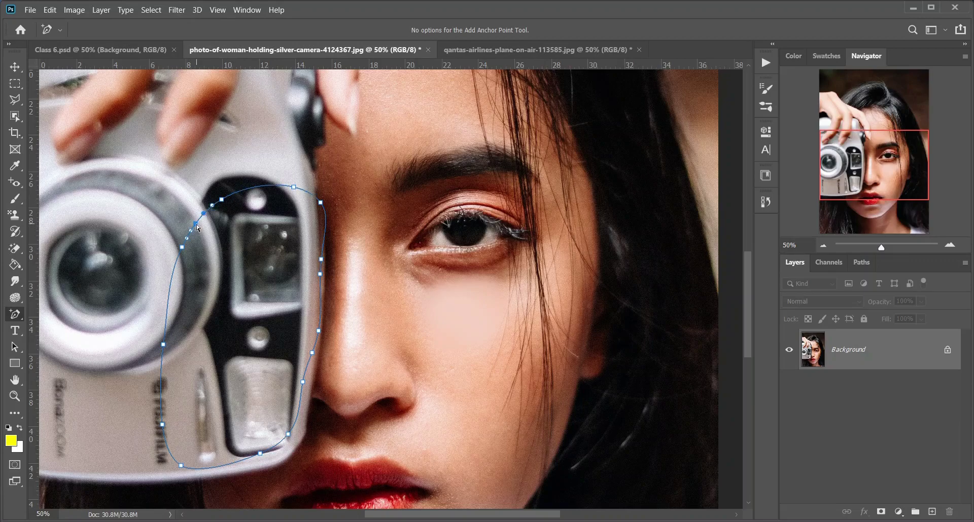
Step: Remove two neighbouring anchor points from the path's curve beside the lens with the Delete Anchor Point tool
right_click(12, 321)
click(70, 363)
click(196, 224)
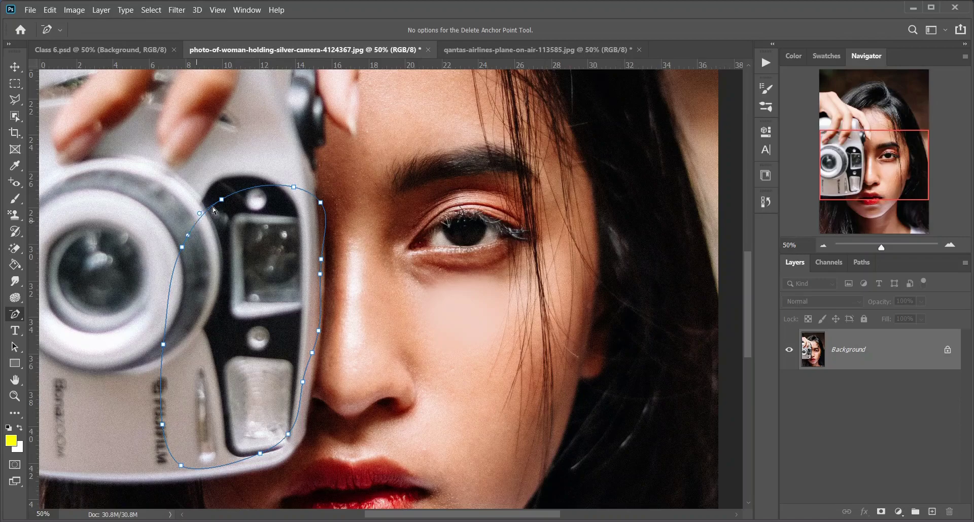
click(222, 200)
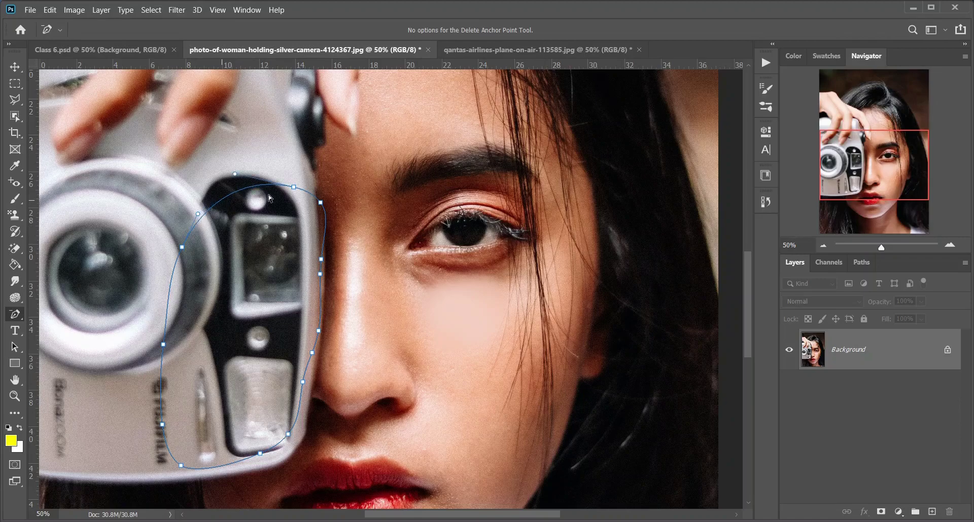
Step: Delete one more anchor point on the path's edge beside the viewfinder and convert three other anchors with the Convert Point tool
click(321, 260)
right_click(15, 315)
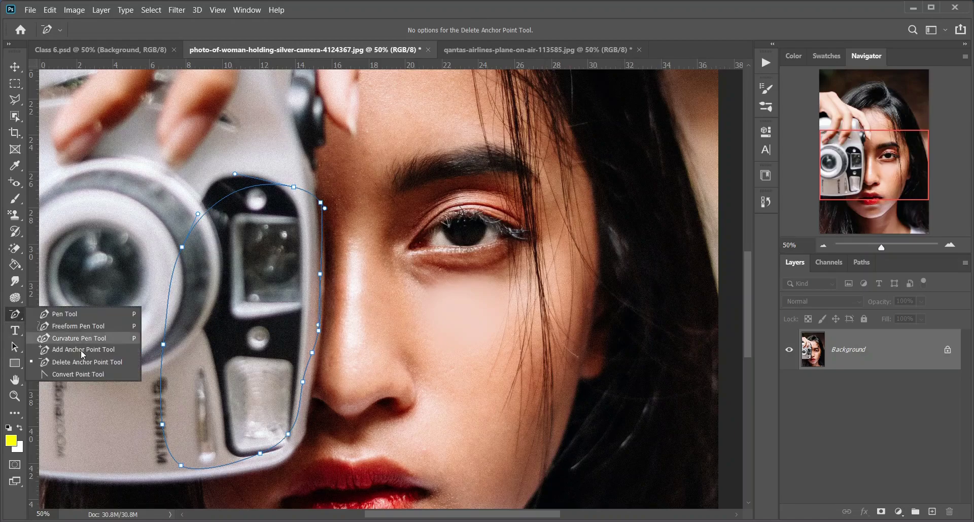
click(67, 375)
drag(181, 466, 220, 471)
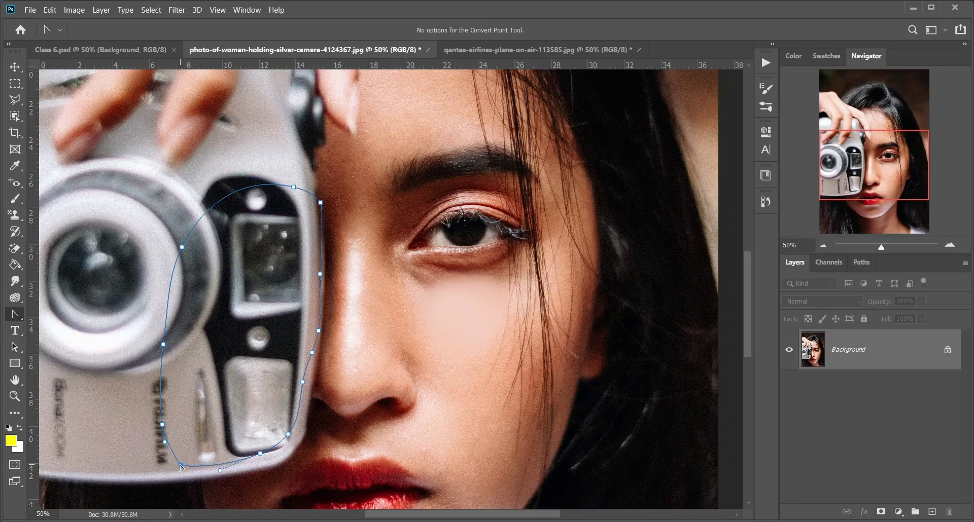
click(293, 187)
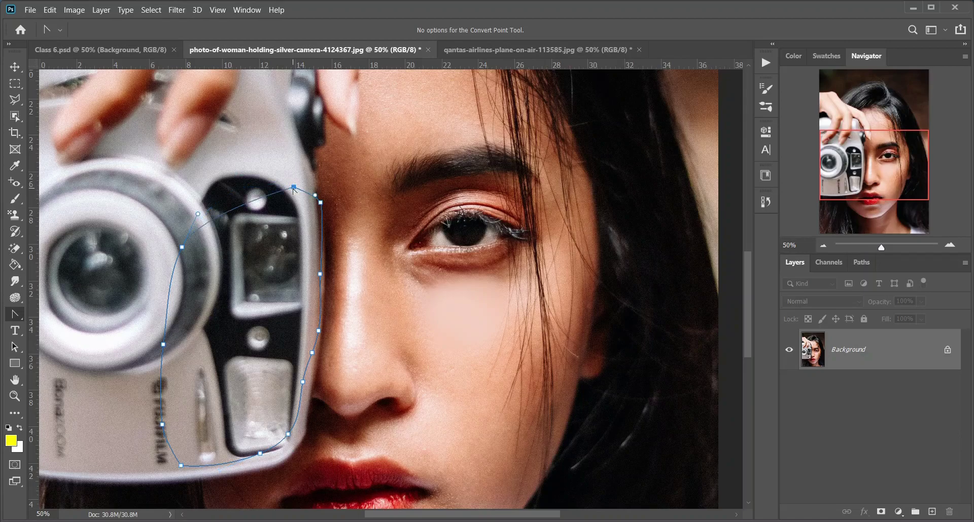
click(322, 203)
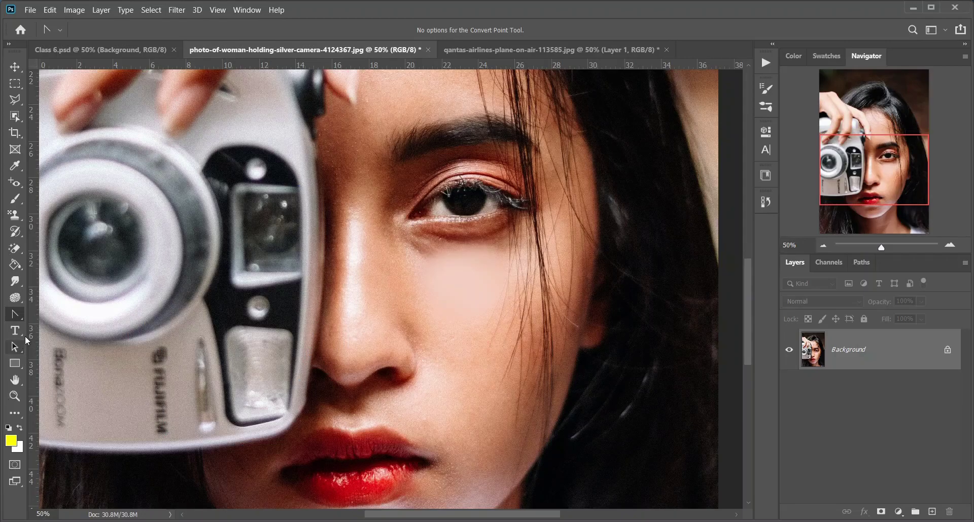
Step: Switch to the Qantas airplane image and add the yellow horizontal text "AIR" in the sky above the fuselage
drag(15, 331, 84, 336)
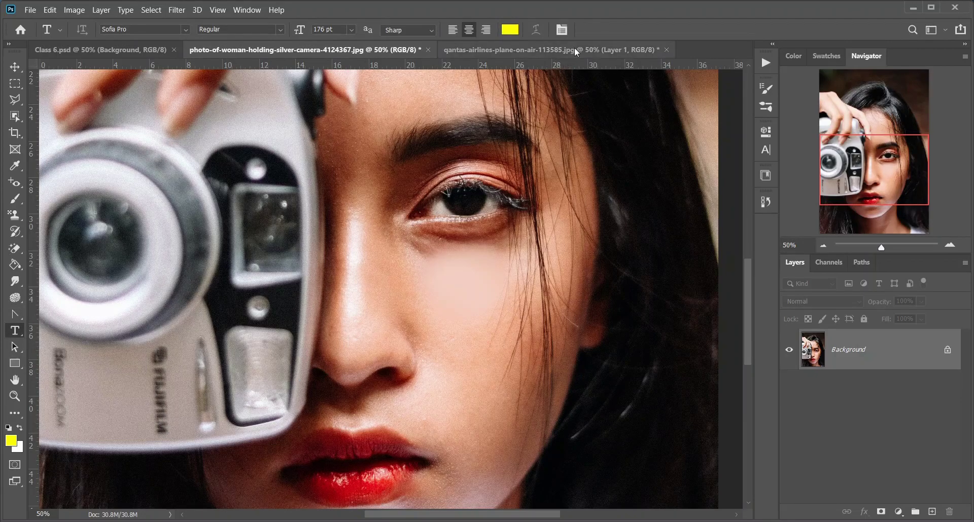
click(558, 50)
click(428, 208)
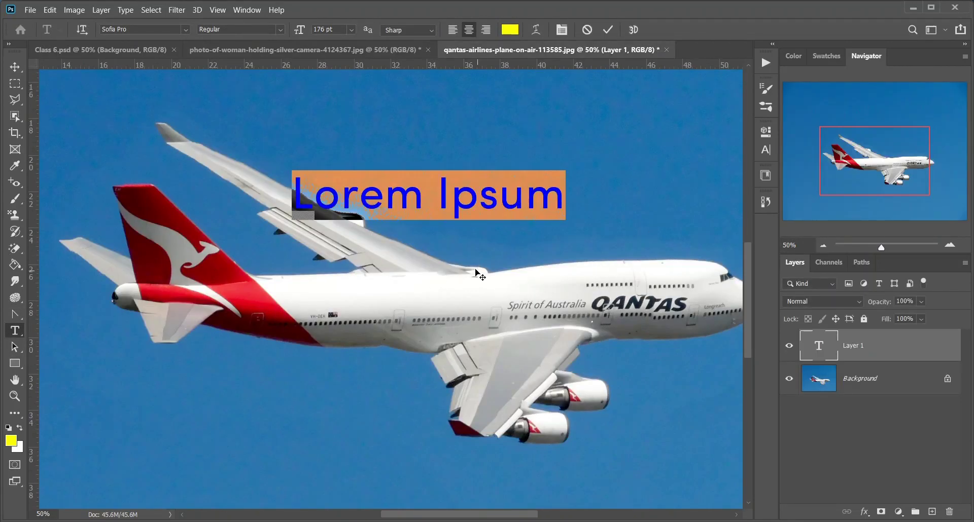
text(AIR)
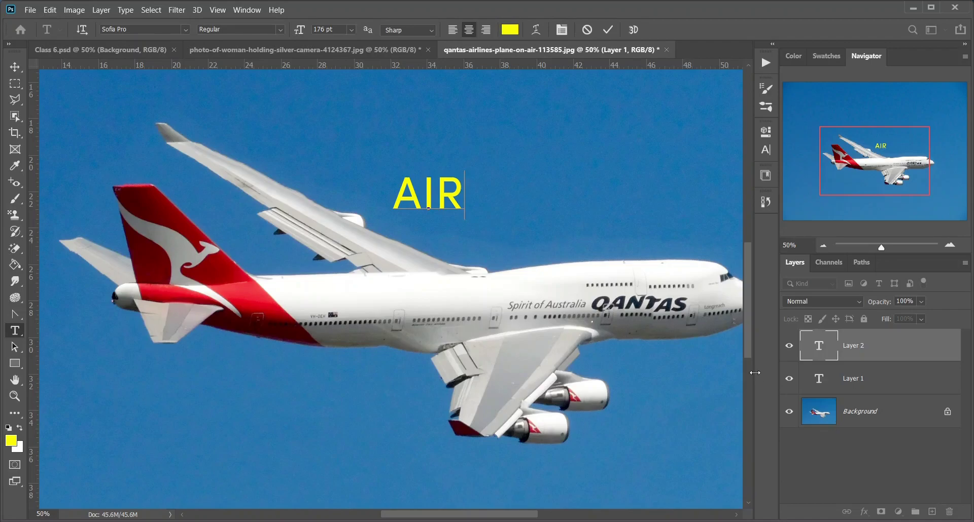
key(ctrl+a)
Step: Add the word "AIR" as vertical text in the sky beside the horizontal text
right_click(24, 333)
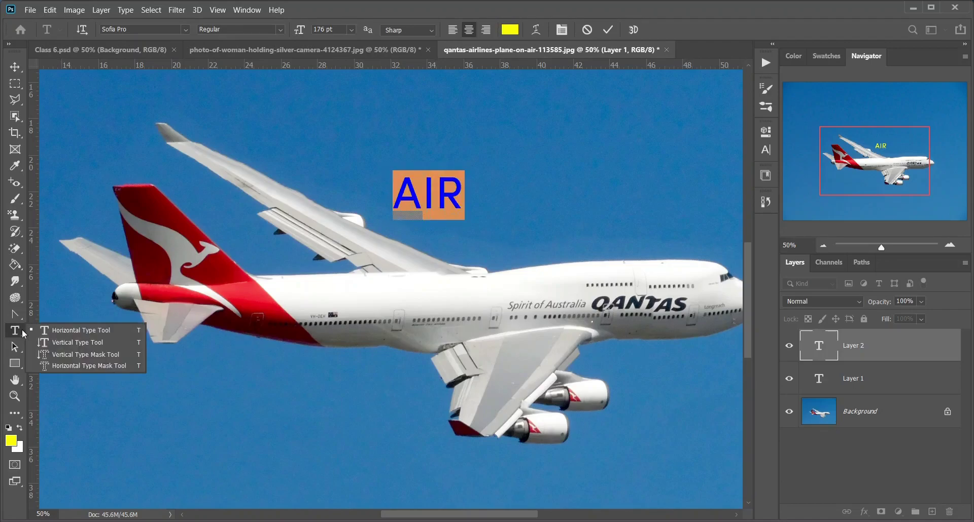
click(71, 343)
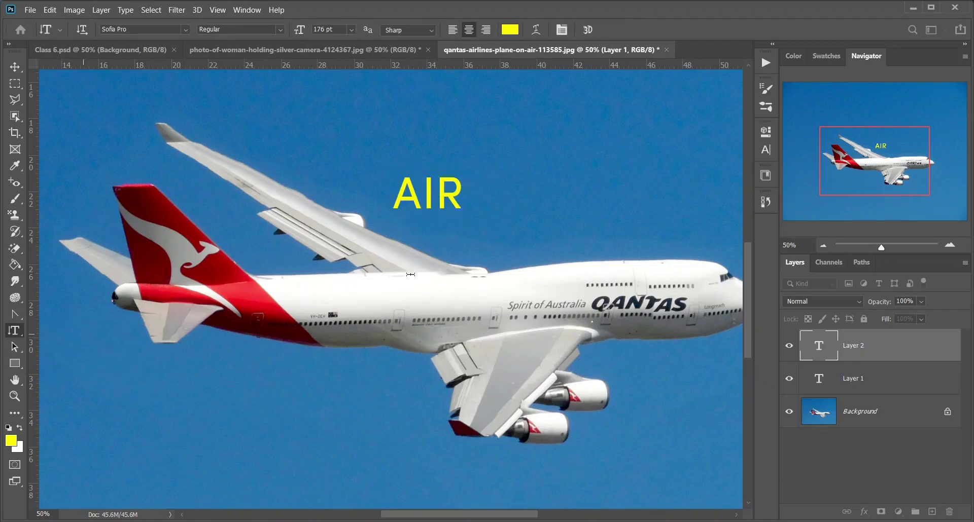
click(500, 200)
text(AIR)
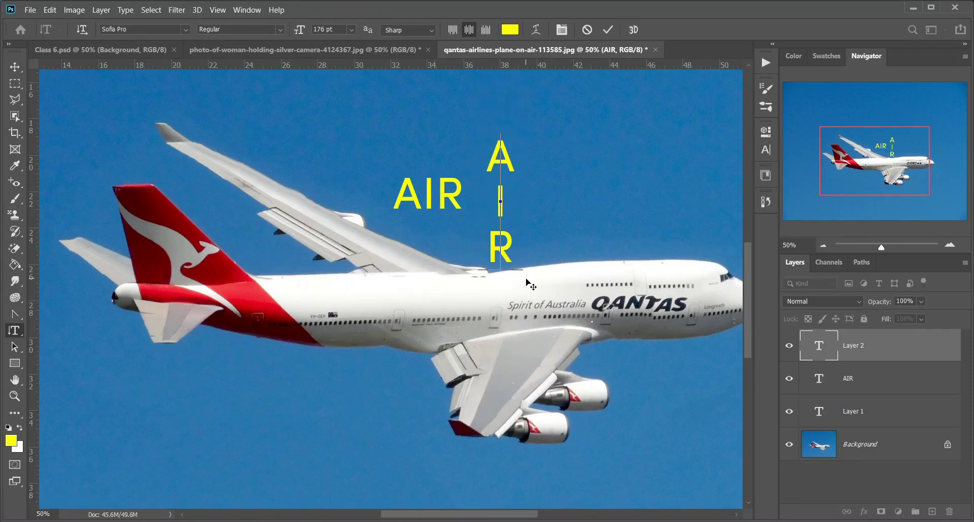
Step: Create a vertical type mask selection reading "AIR" over the wing and move it with the vertical text about 1.53 in right and 1.06 in down
right_click(14, 330)
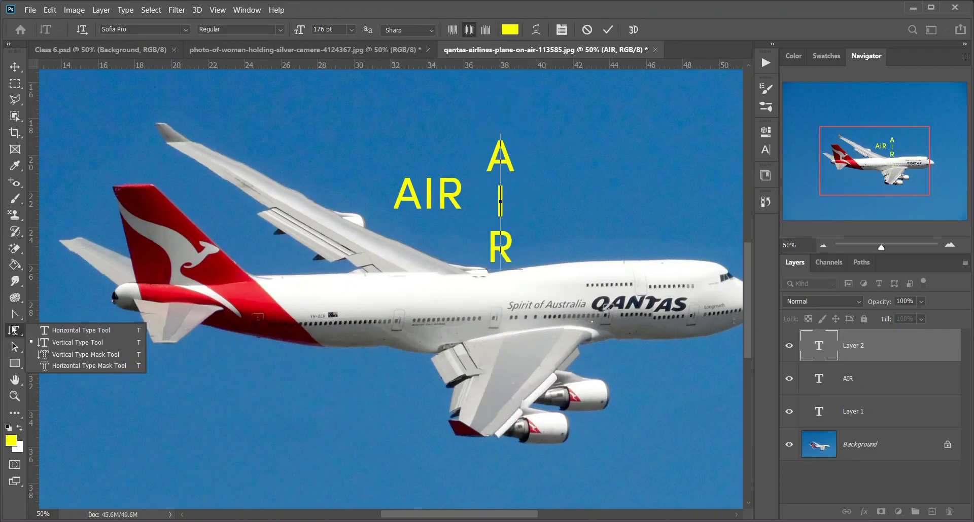
click(85, 357)
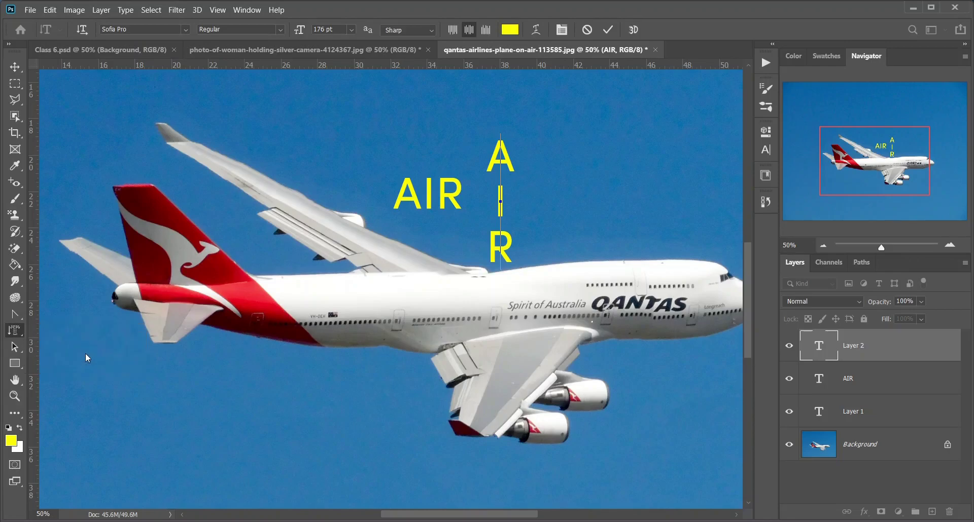
click(331, 201)
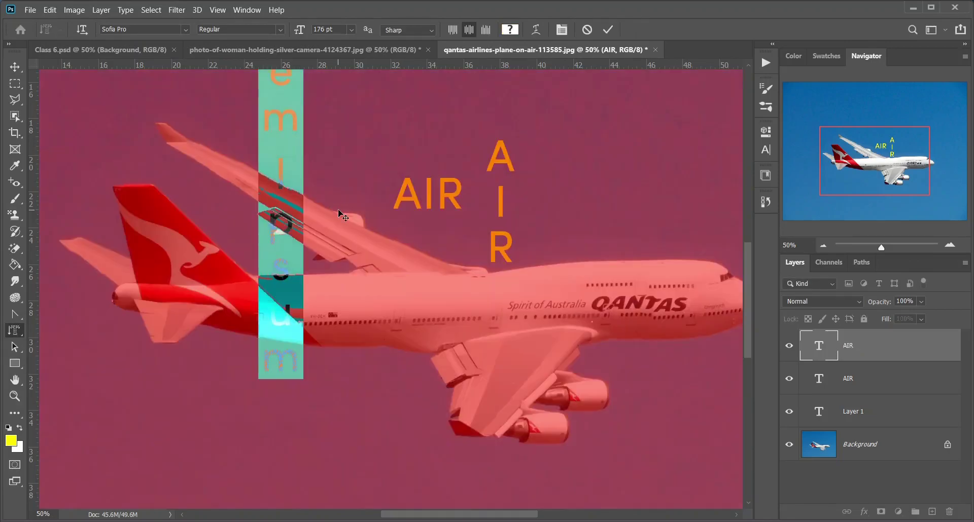
text(AIR)
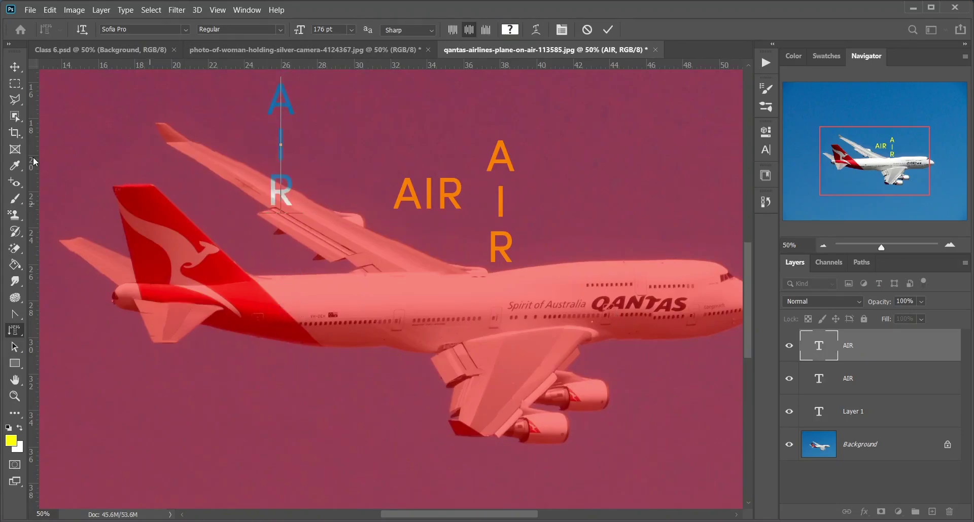
click(14, 66)
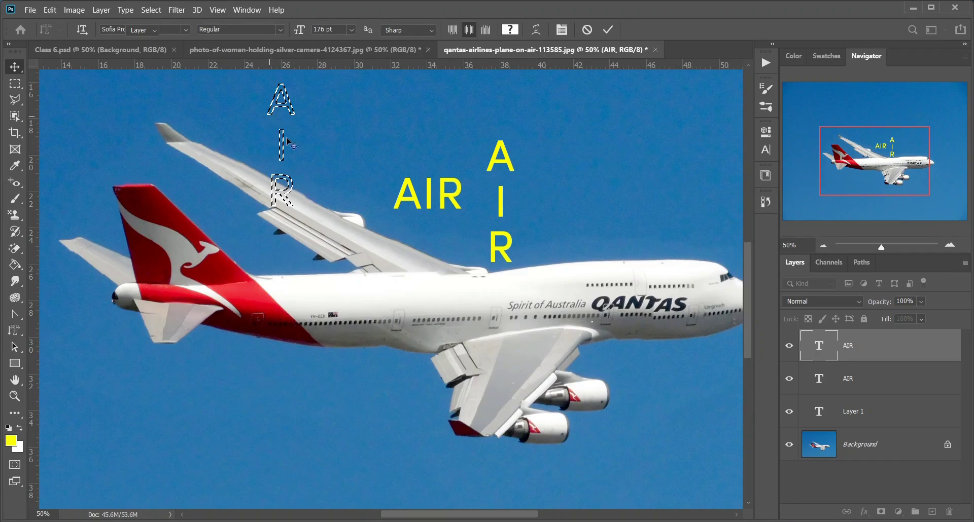
drag(290, 193, 319, 214)
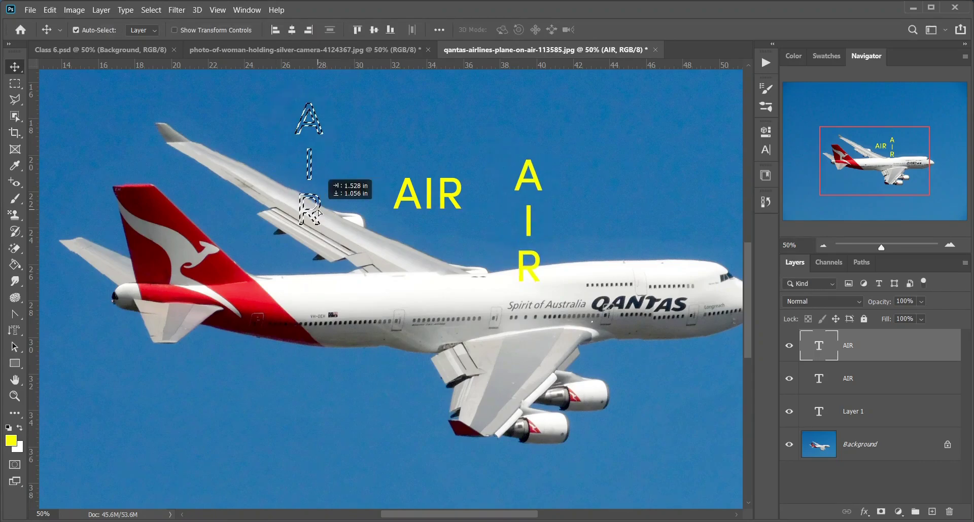
Step: Create a horizontal type mask selection reading "AIR" in the sky below the airplane's tail and deselect it
click(15, 331)
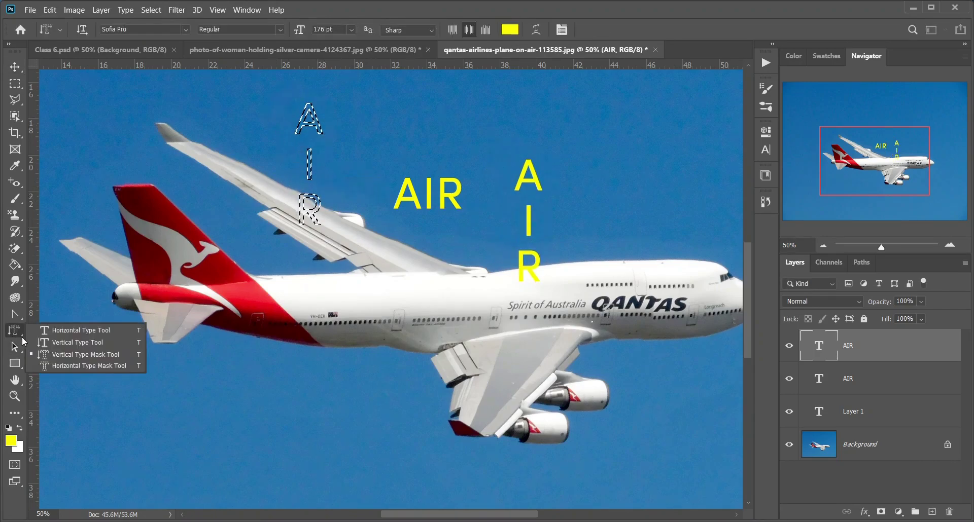
click(75, 365)
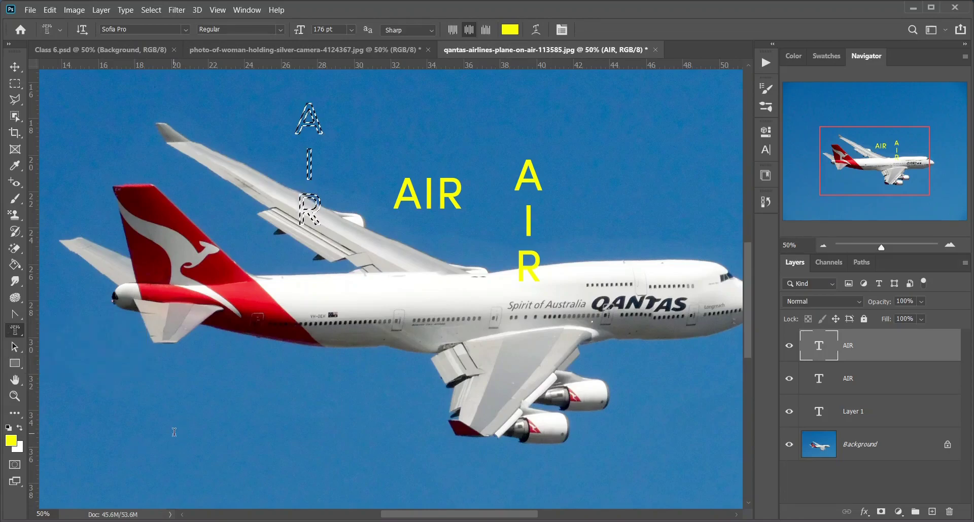
click(163, 421)
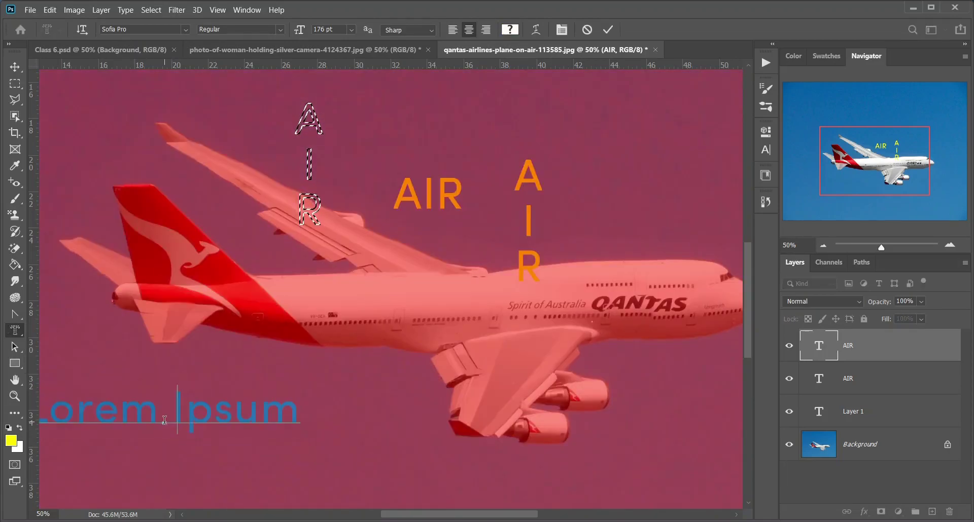
text(AIR)
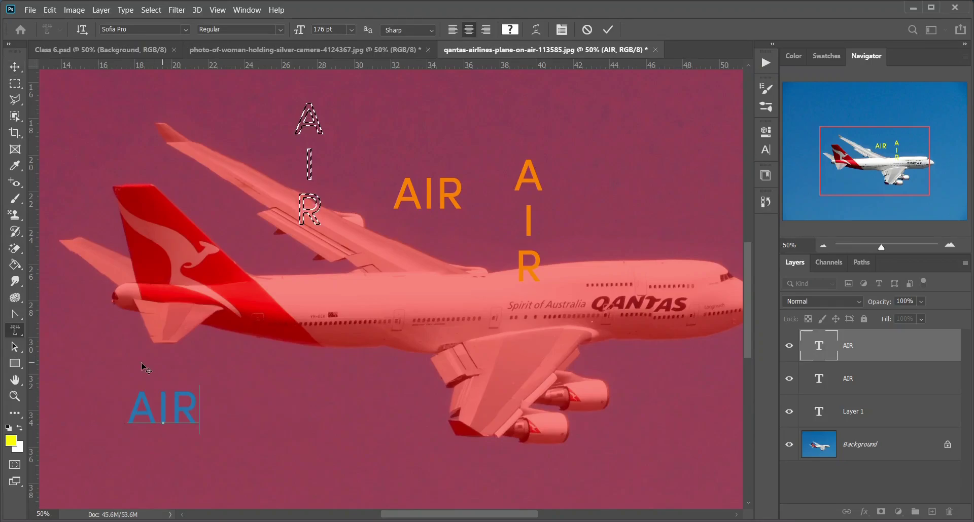
click(24, 73)
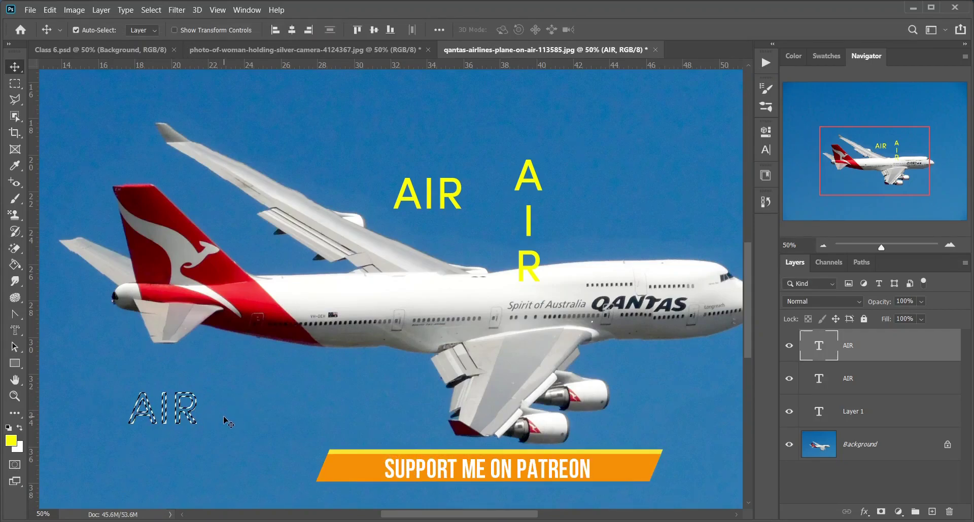
key(ctrl+d)
Step: Switch to Class 6.psd and draw a rectangle shape about 485 by 337 px overlapping the upper grey square
drag(15, 347, 98, 350)
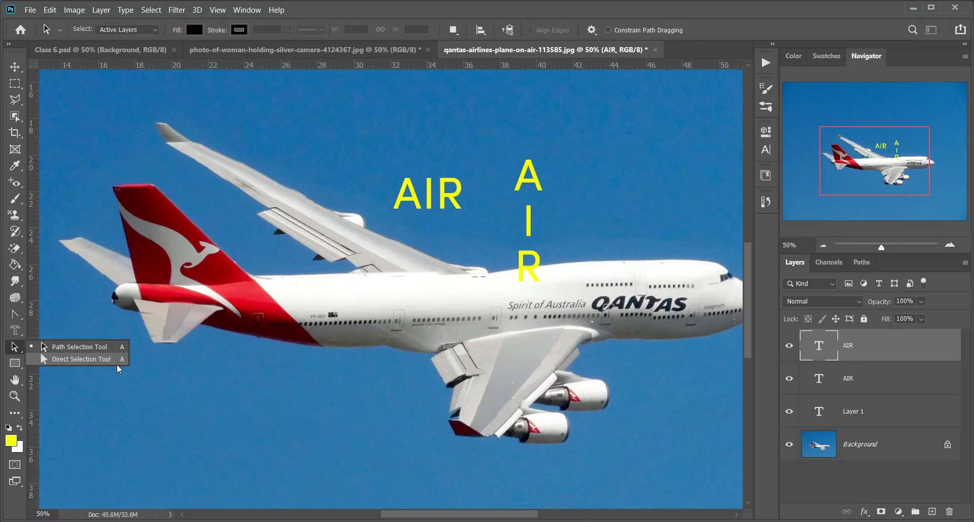
click(21, 363)
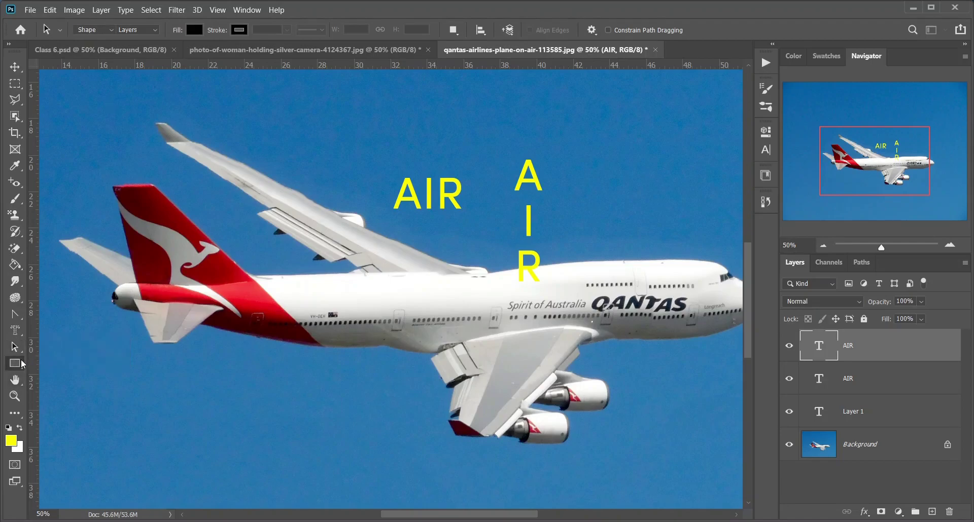
click(23, 363)
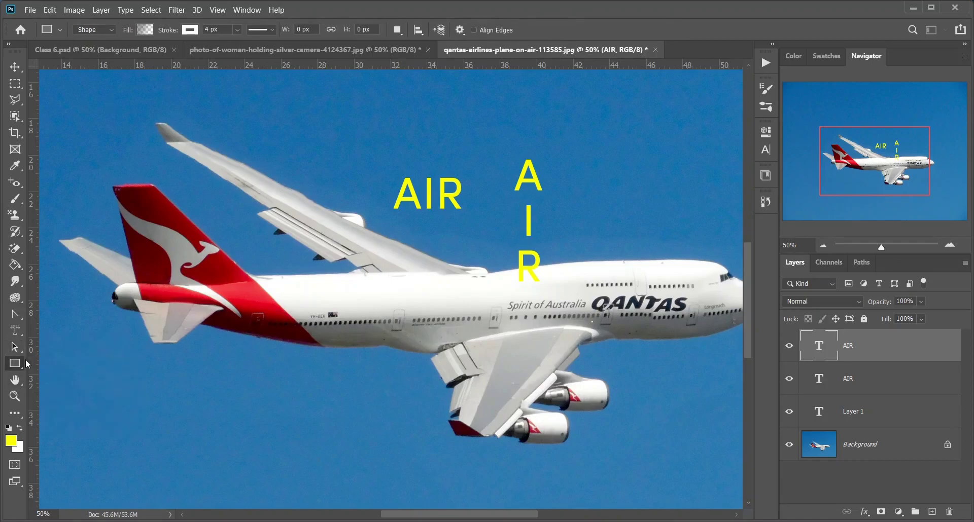
click(81, 49)
drag(255, 201, 378, 286)
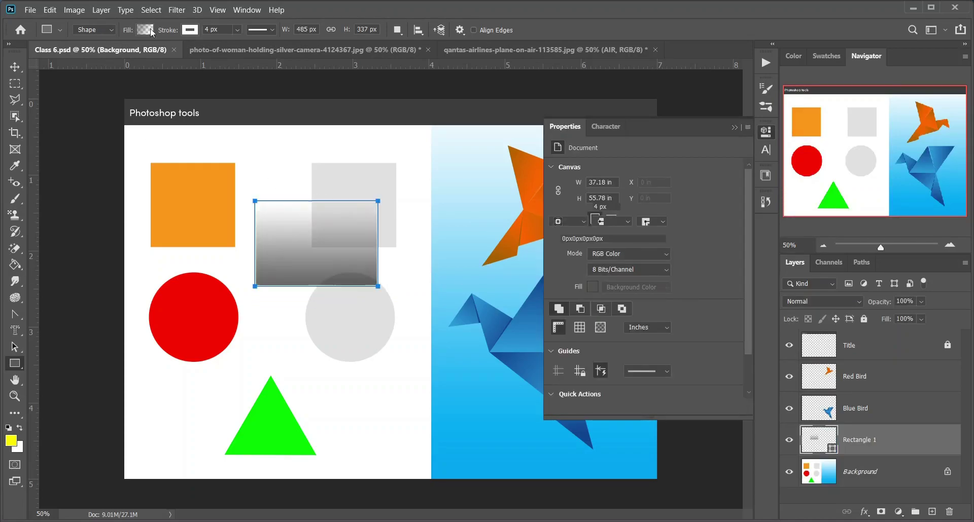
Step: Fill the rectangle with the red-to-green gradient preset
click(146, 30)
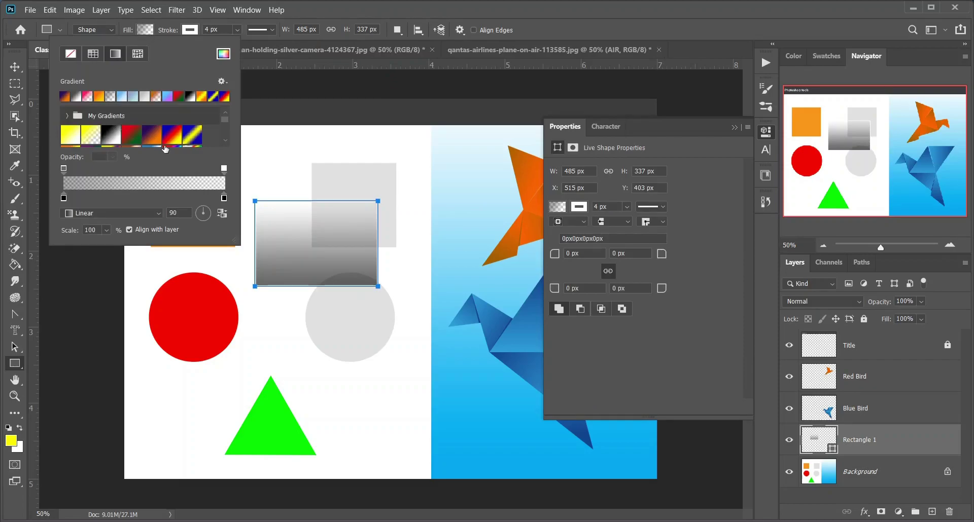
click(131, 134)
click(307, 103)
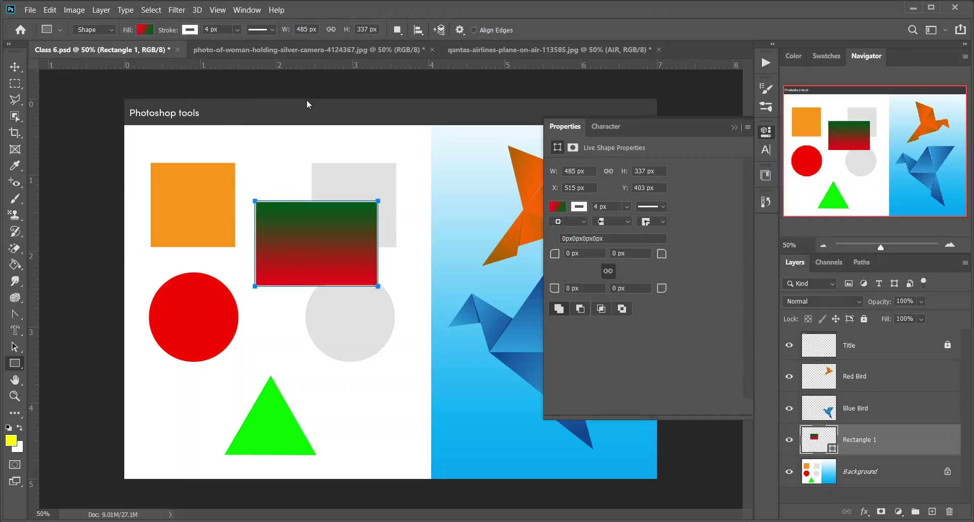
Step: Draw a square about 348 px wide overlapping the red circle and a rounded square about 360 px wide overlapping the lower grey circle
drag(193, 305, 281, 393)
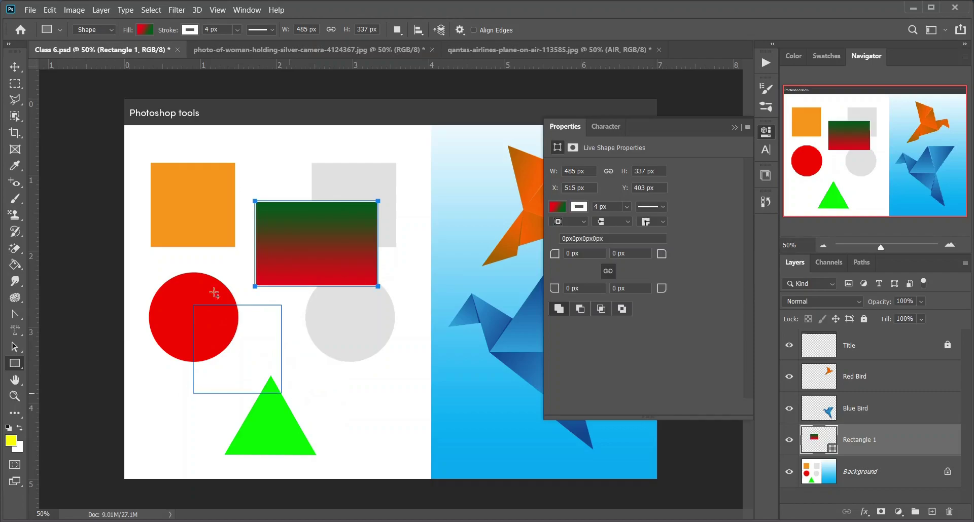
right_click(15, 364)
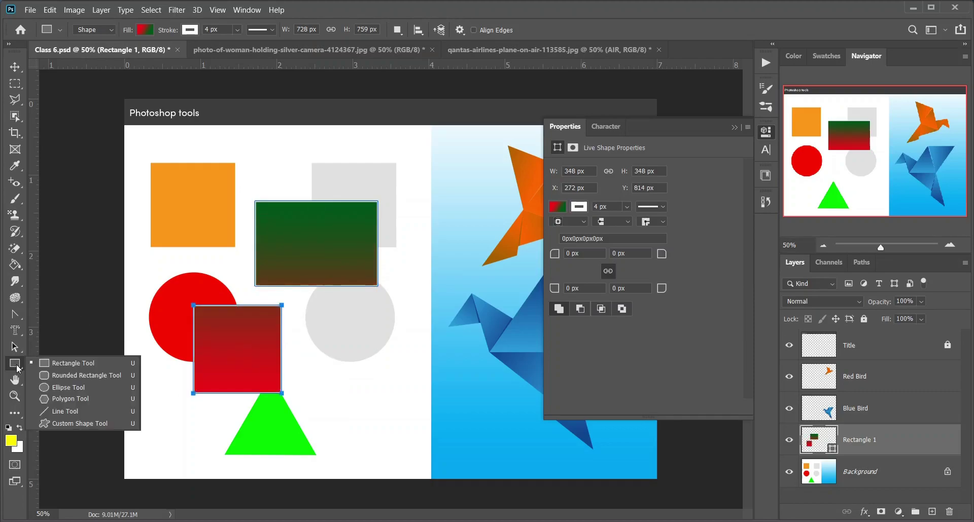
click(74, 376)
drag(341, 328, 434, 461)
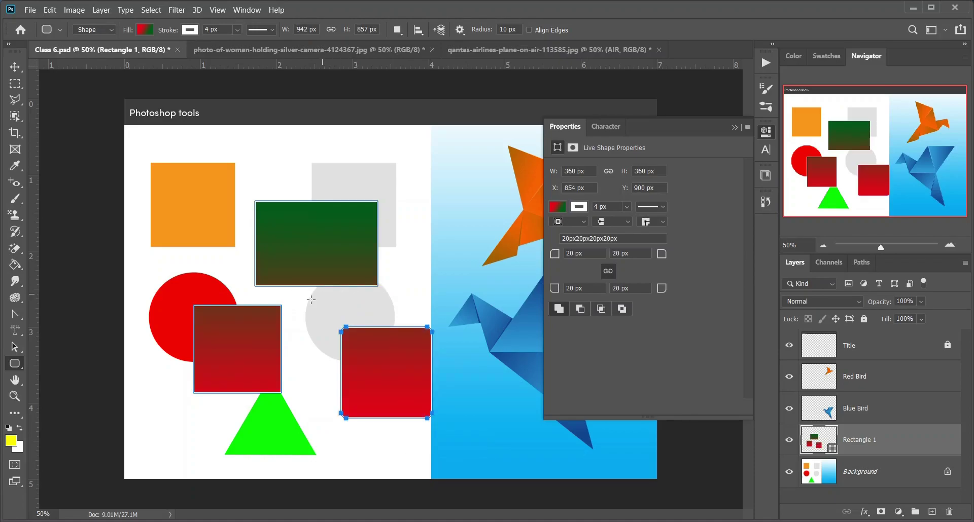
Step: Draw a circle about 304 px in diameter over the orange square with the Ellipse tool
right_click(16, 369)
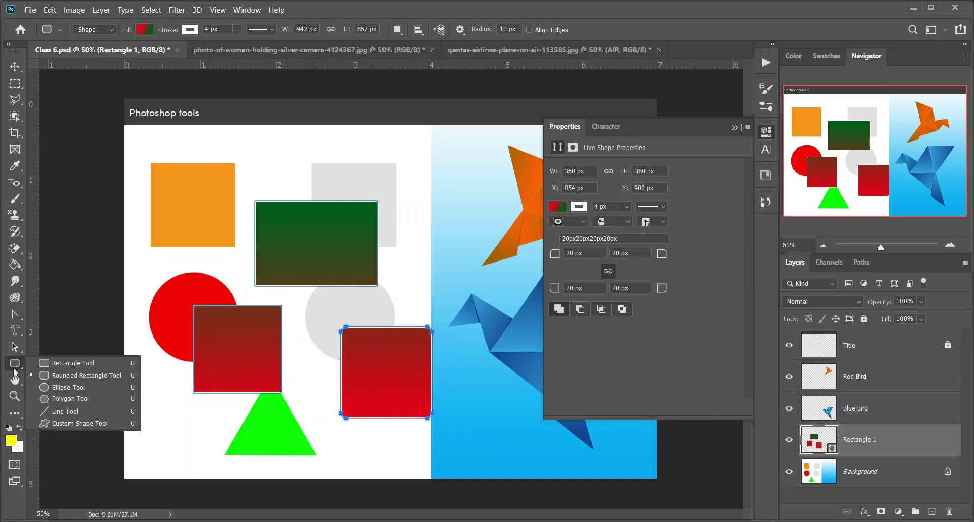
click(99, 388)
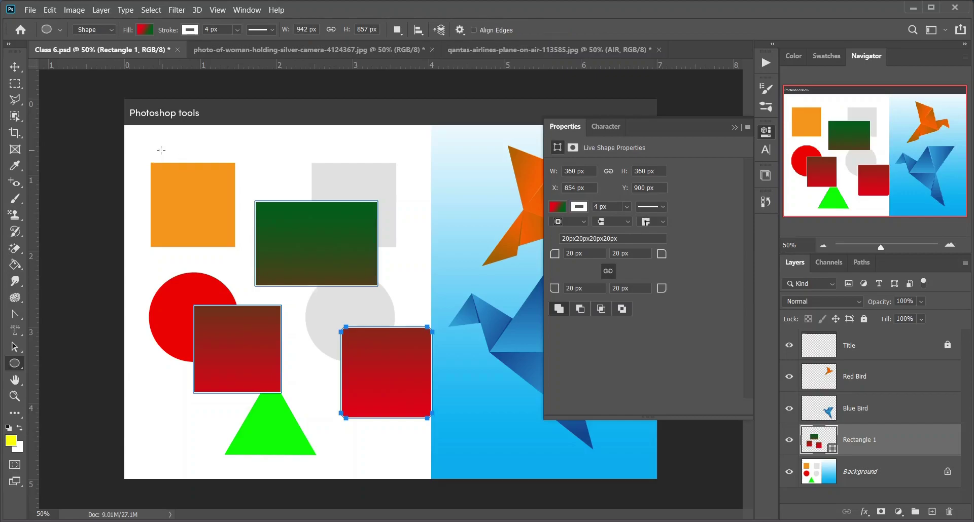
drag(159, 145, 236, 238)
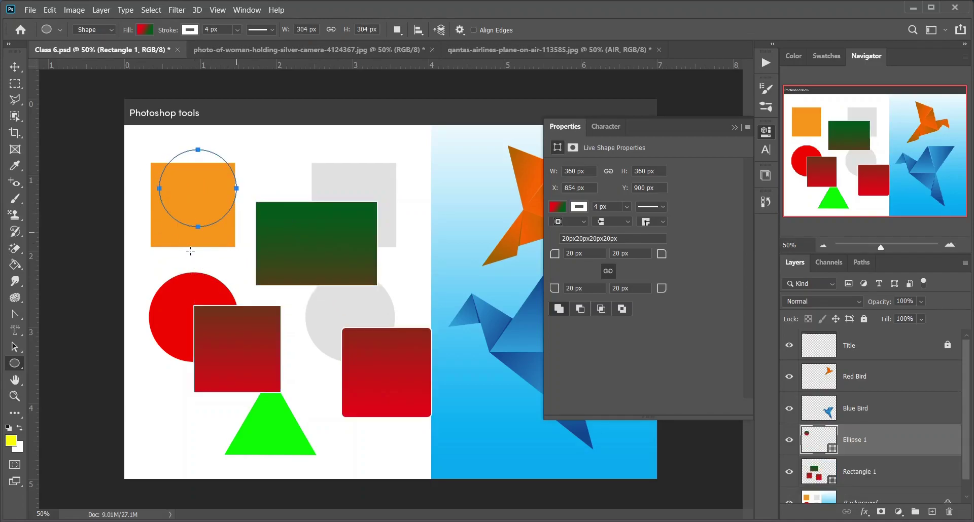
Step: Draw a five-sided polygon between the upper grey square and the orange bird with the Polygon tool
right_click(15, 363)
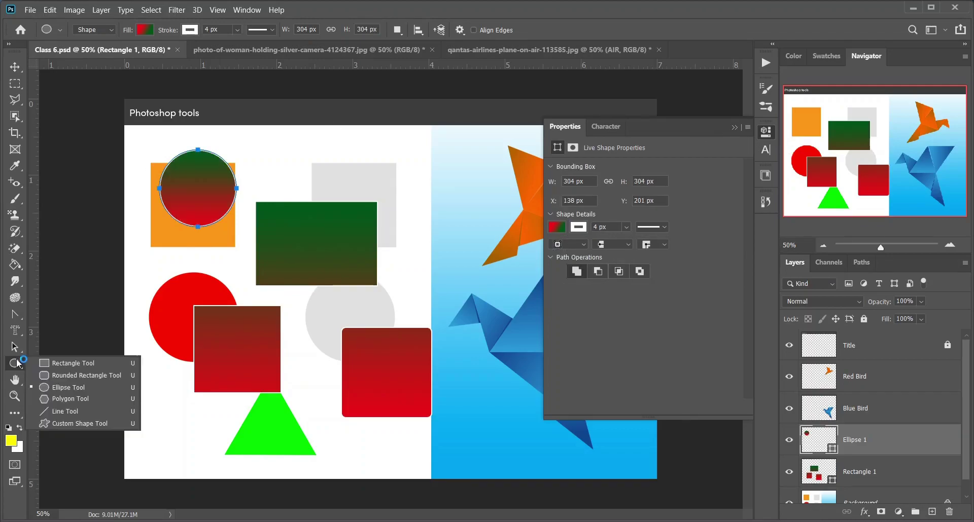
click(96, 399)
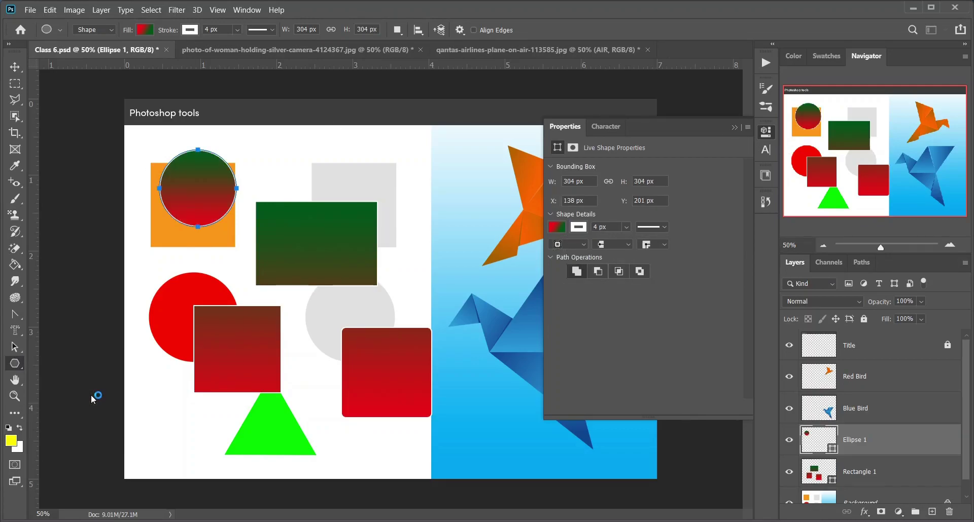
click(735, 127)
drag(440, 171, 477, 171)
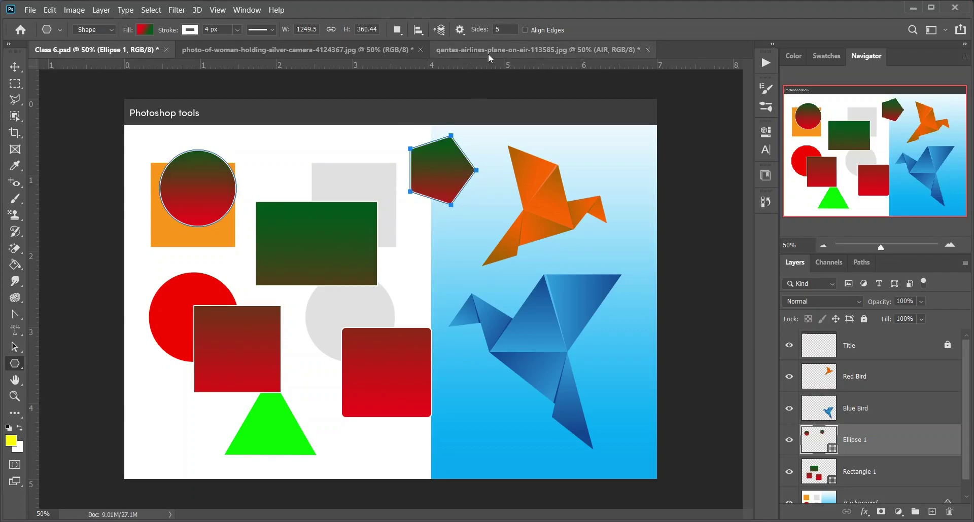
Step: Draw two 1 px weight lines: one about 193 by 297 px along the orange bird, one about 375 by 257 px onto the blue bird
right_click(15, 363)
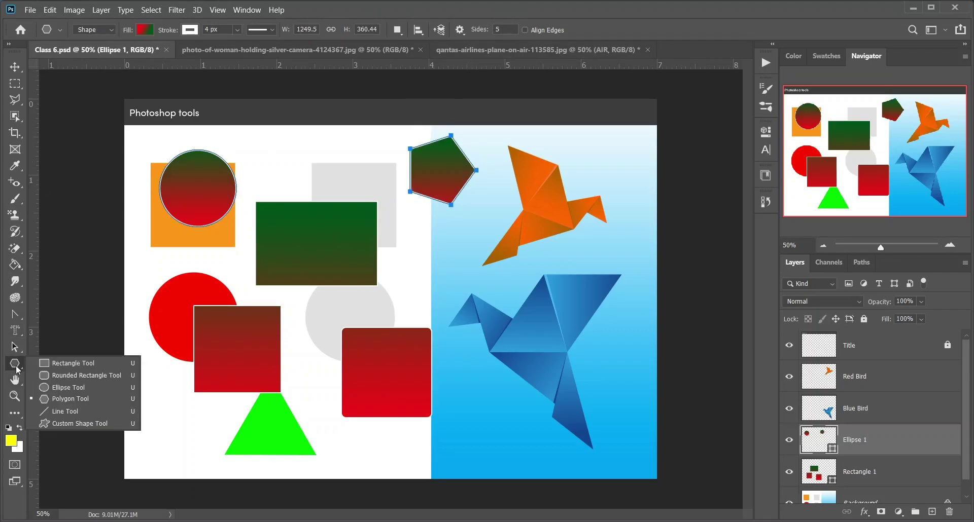
click(76, 407)
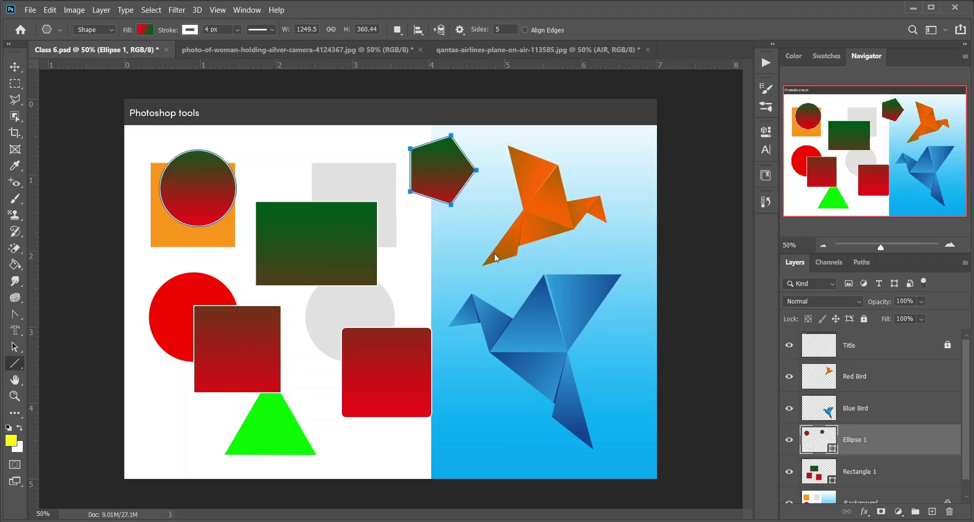
drag(494, 254, 542, 178)
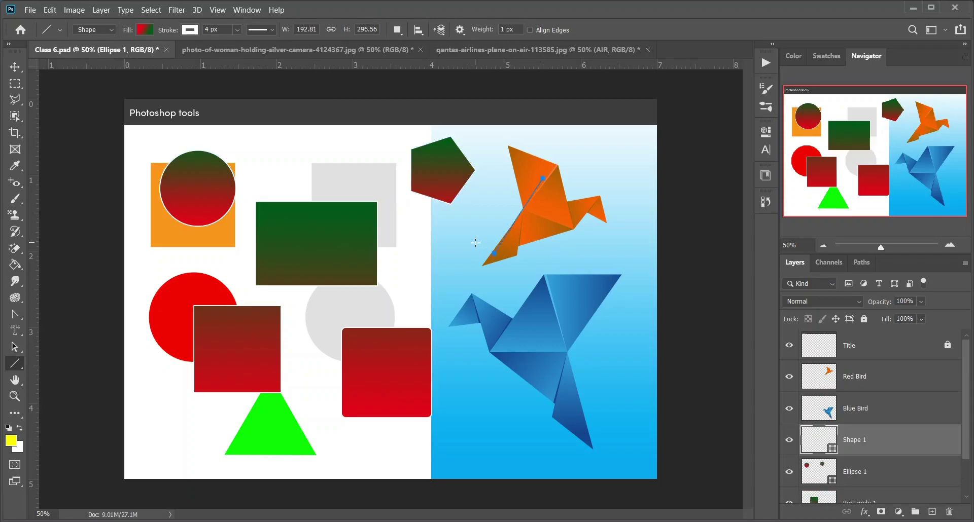
drag(423, 259, 508, 318)
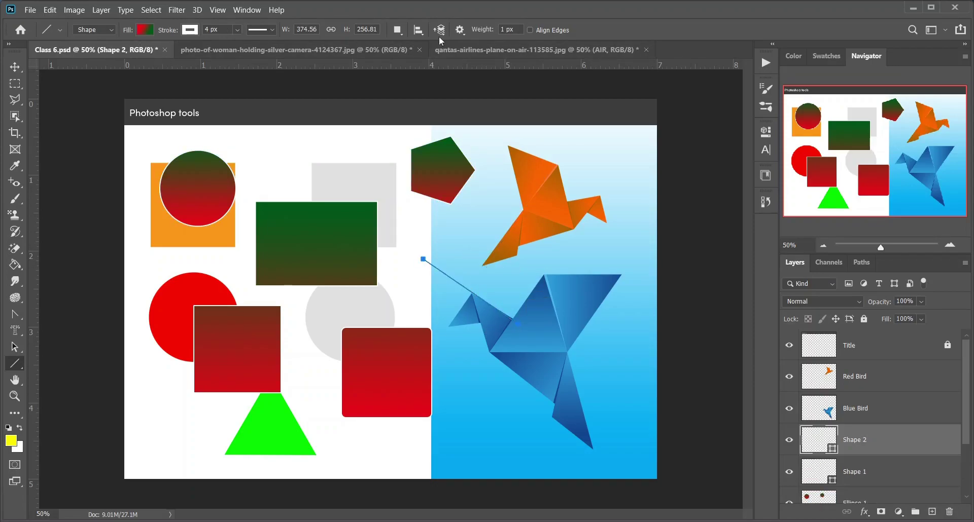
Step: Set the line weight to 4 px and draw a steep line about 138 by 413 px from beside the orange bird toward the blue bird
click(514, 29)
text(4)
drag(493, 188, 527, 292)
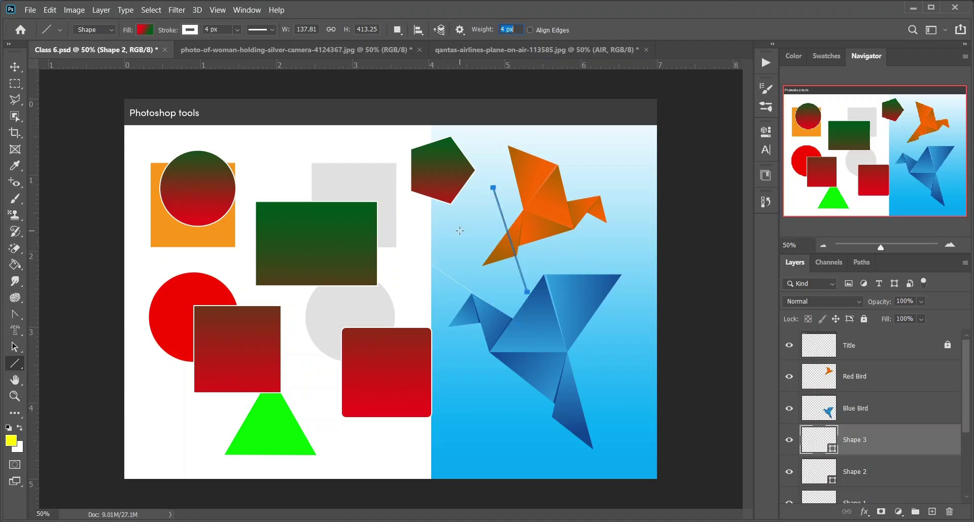
Step: Draw a five-petal flower about 277 by 250 px from the Flowers custom shapes above the gradient rectangle, and return to the Move tool
right_click(15, 364)
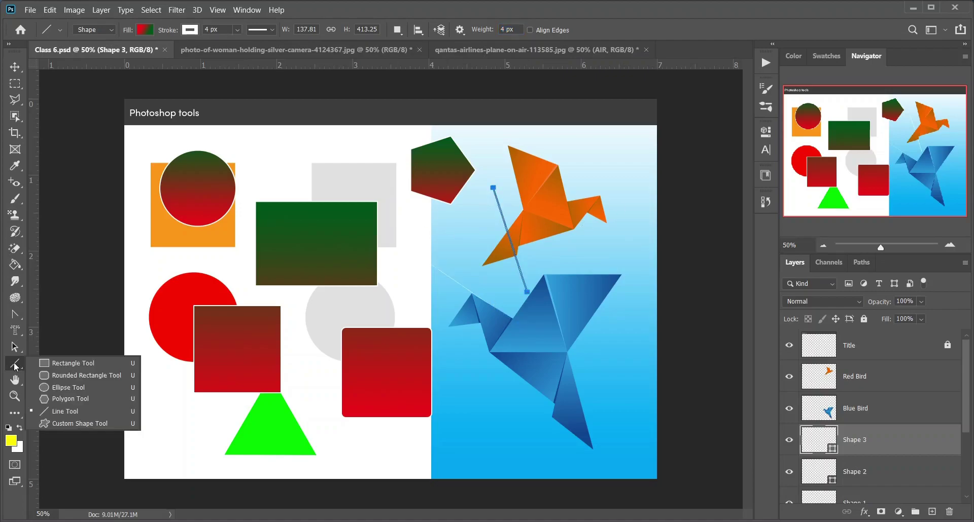
click(72, 424)
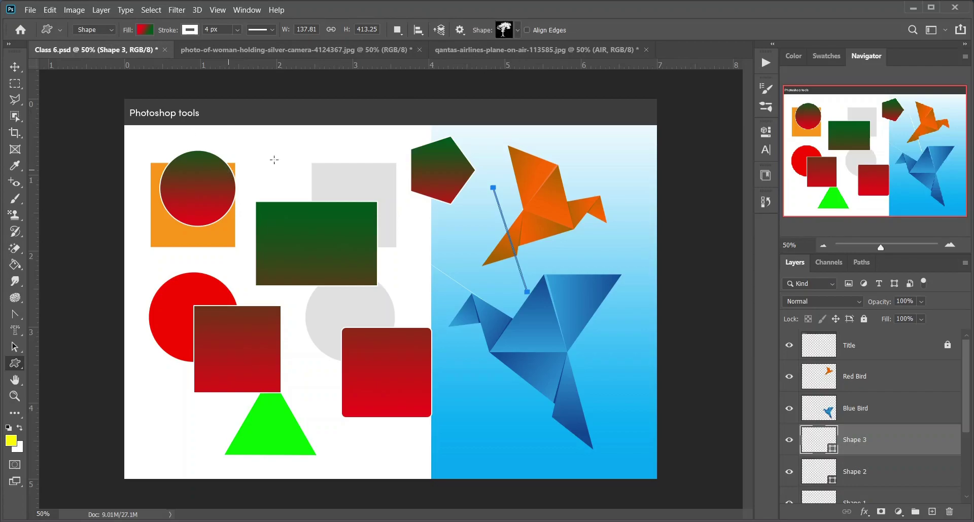
click(513, 31)
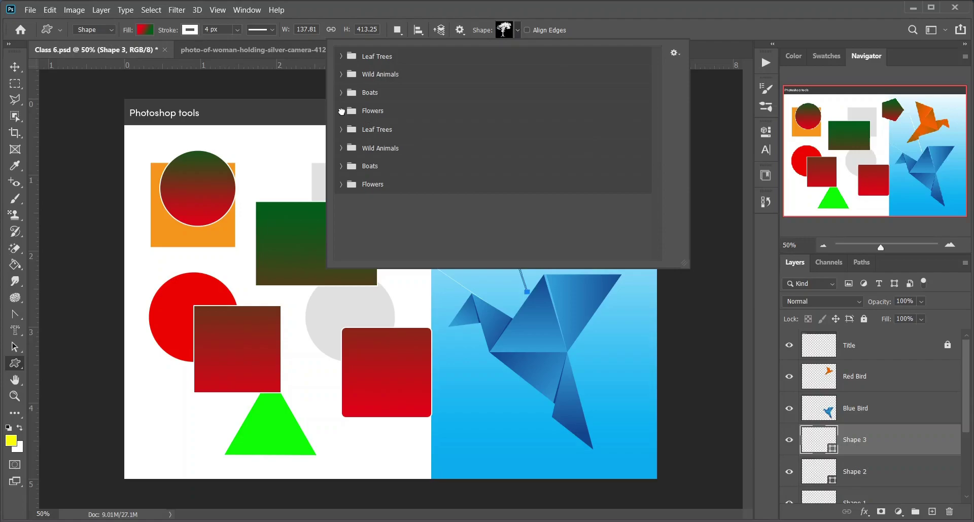
click(341, 111)
click(438, 130)
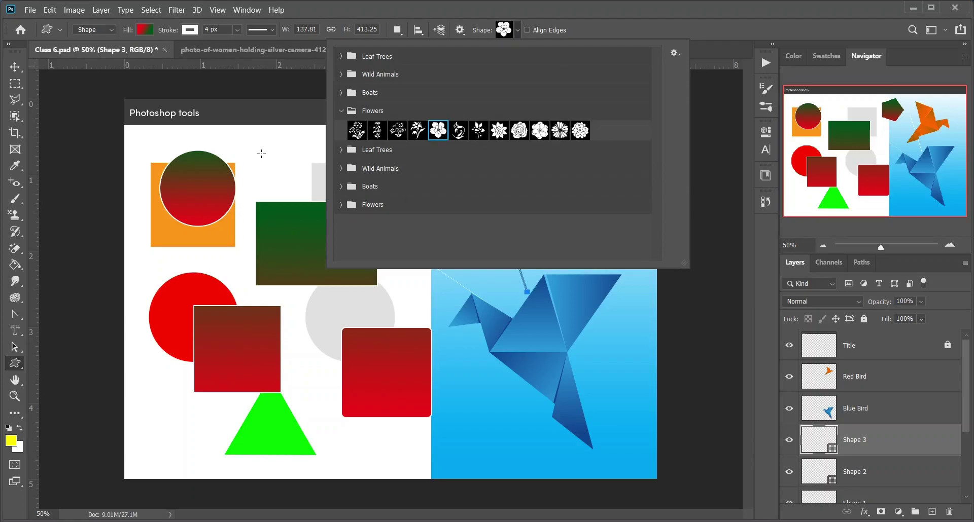
drag(262, 153, 333, 218)
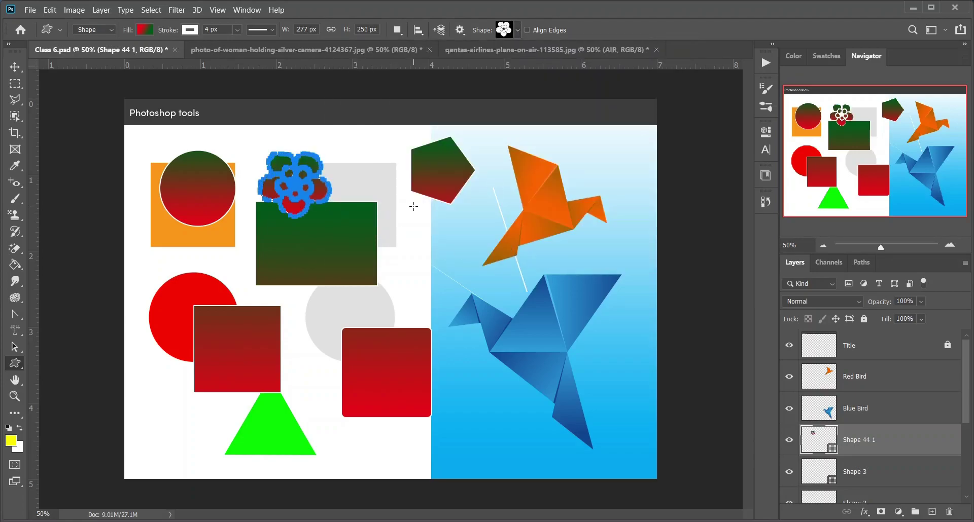
click(15, 67)
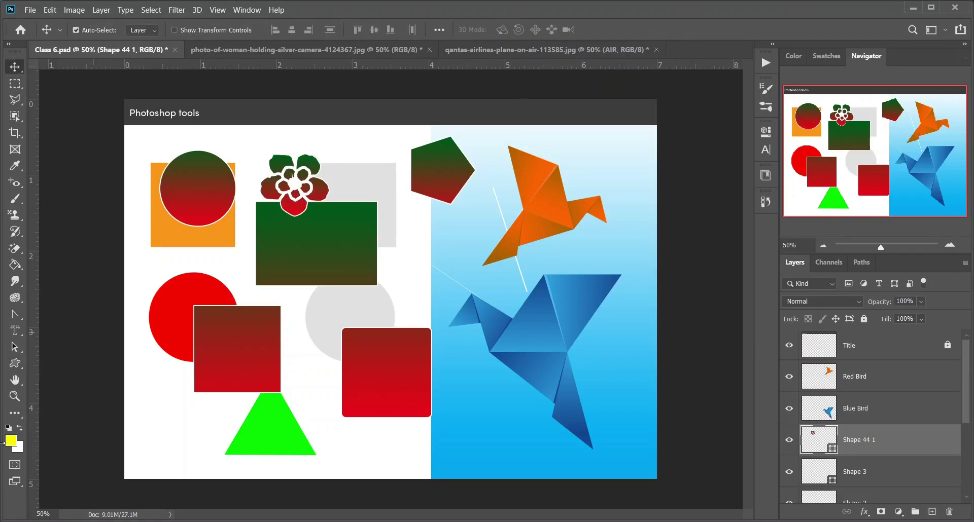
Step: Switch to the woman-with-camera photo and pan around it with the Hand tool
drag(14, 380, 105, 382)
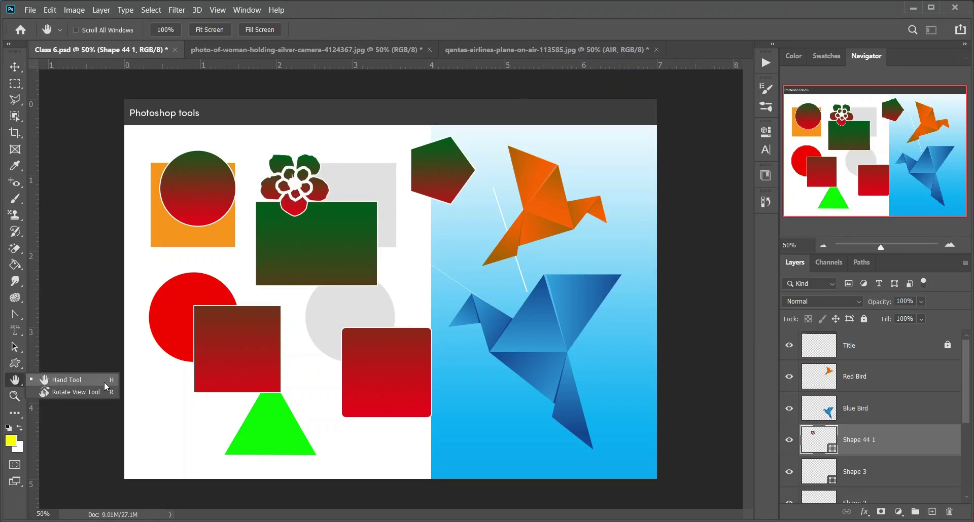
click(90, 380)
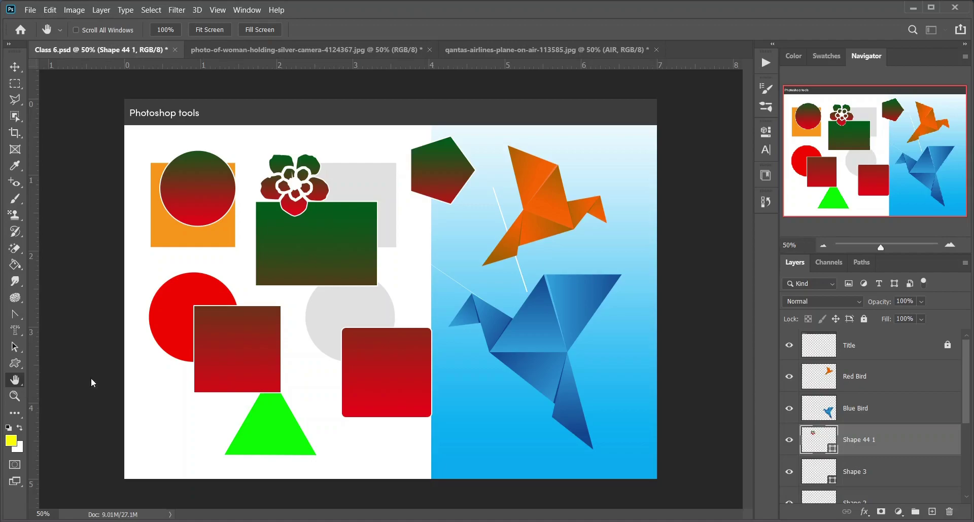
click(376, 50)
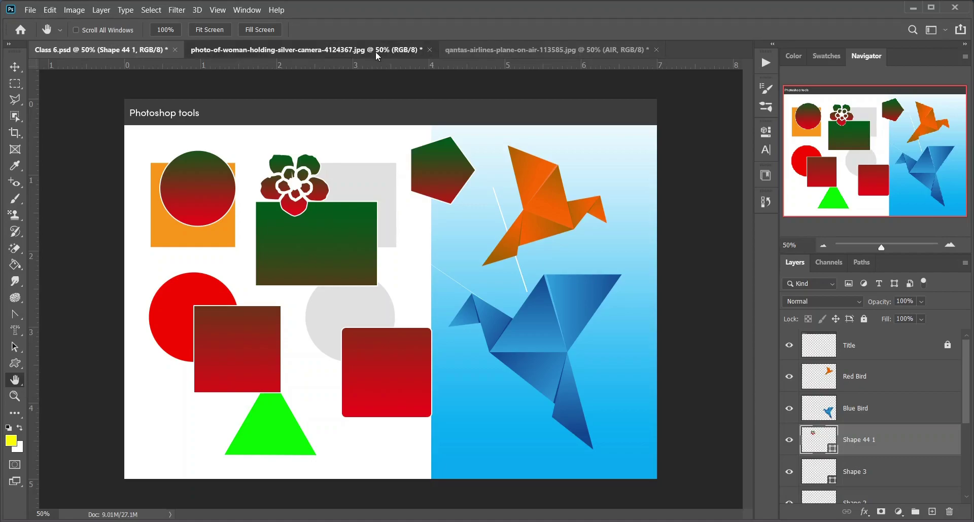
drag(403, 205, 415, 174)
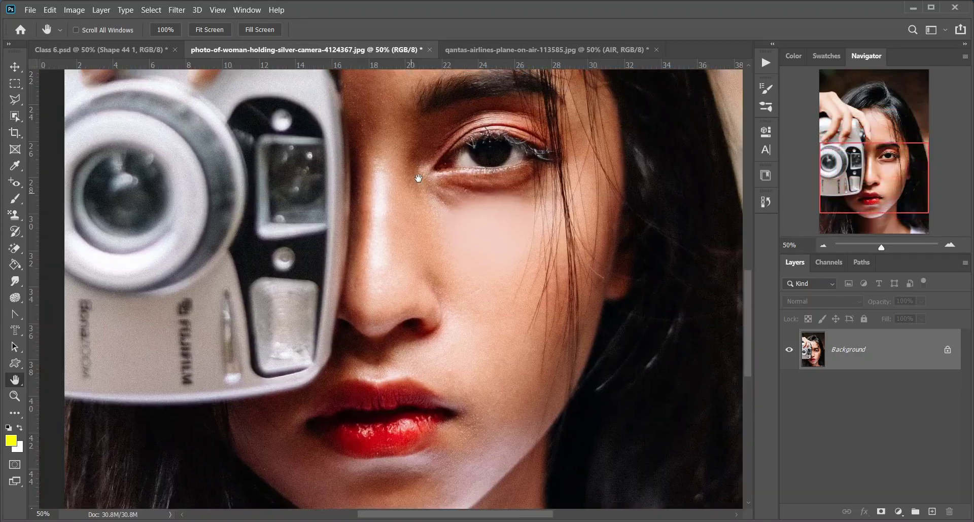
Step: Rotate the photo's canvas view by 5° with the Rotate View tool
right_click(14, 382)
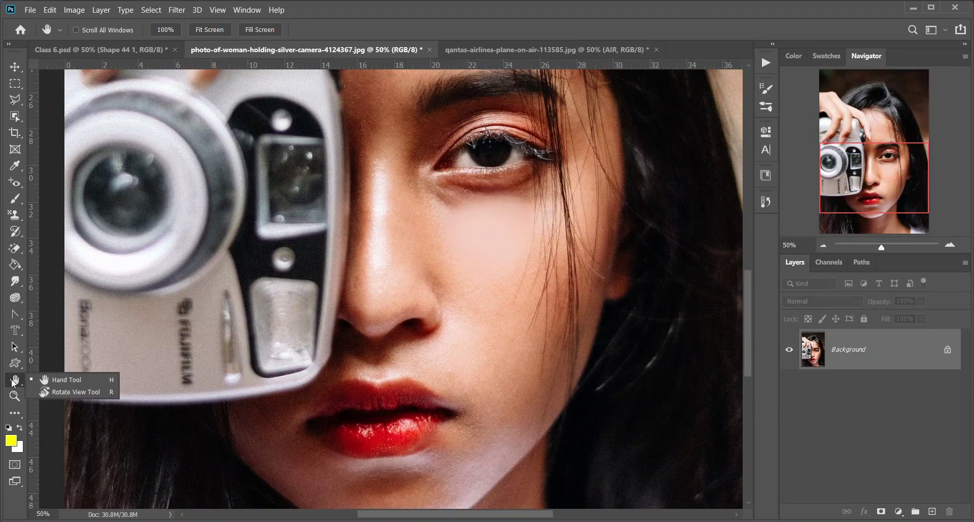
click(76, 392)
mouse_move(466, 147)
mouse_down()
mouse_move(528, 244)
mouse_move(505, 310)
mouse_move(317, 331)
mouse_move(413, 229)
mouse_move(355, 329)
mouse_move(377, 271)
mouse_move(304, 299)
mouse_move(325, 324)
mouse_move(315, 365)
mouse_move(290, 388)
mouse_move(446, 218)
mouse_move(232, 135)
mouse_move(472, 160)
mouse_up()
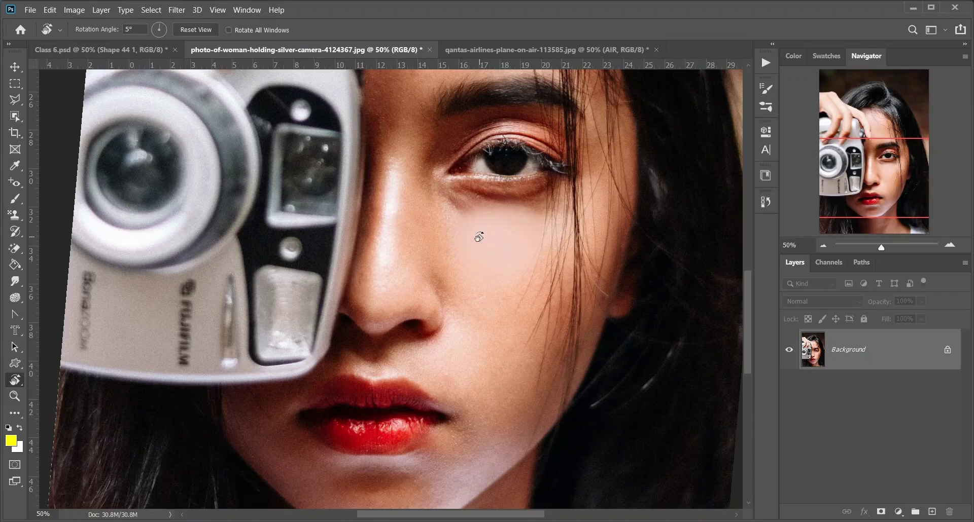
Step: Zoom the photo out and back in with the Zoom tool, and fit the whole image on screen
click(15, 396)
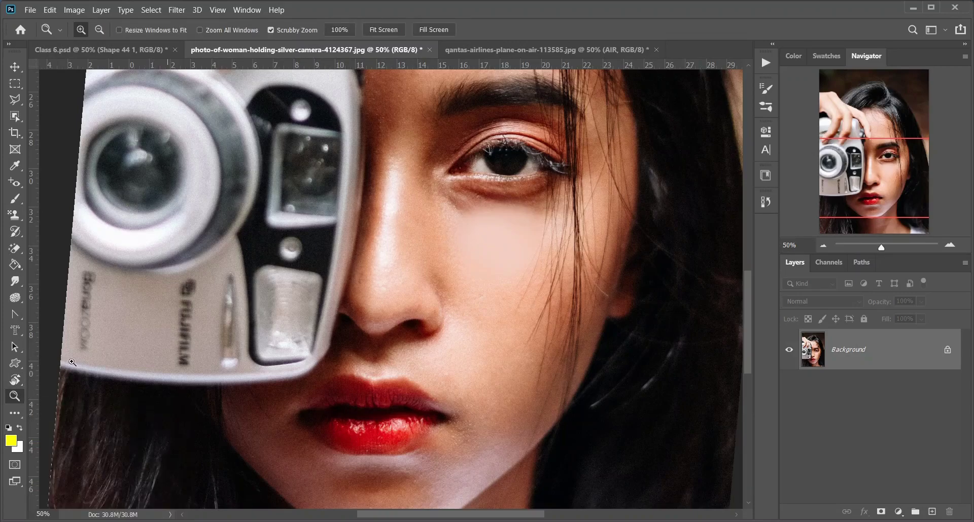
drag(537, 256, 483, 283)
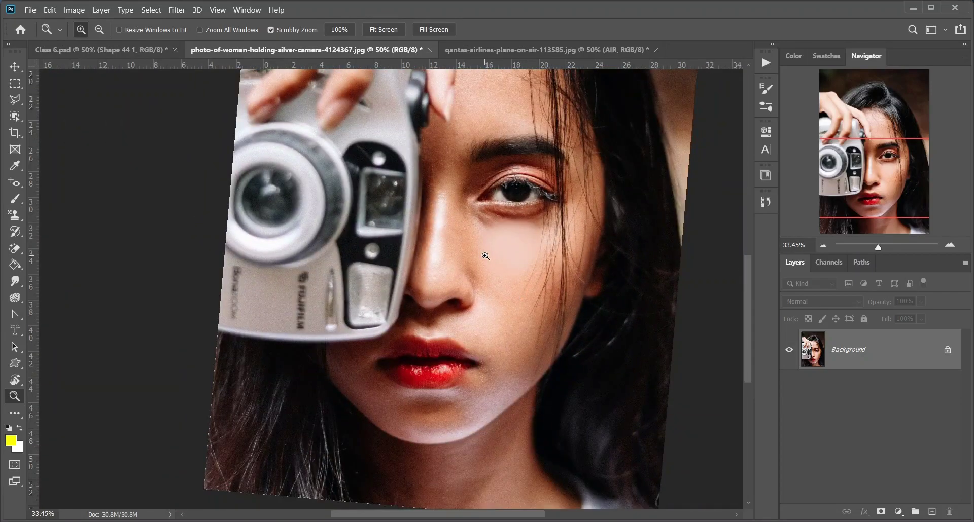
click(482, 283)
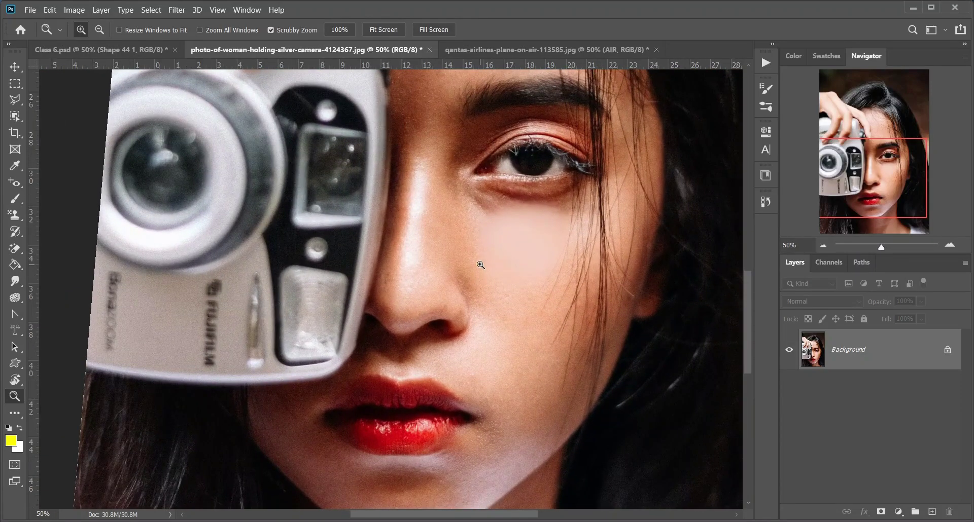
key(alt)
alt+click(464, 237)
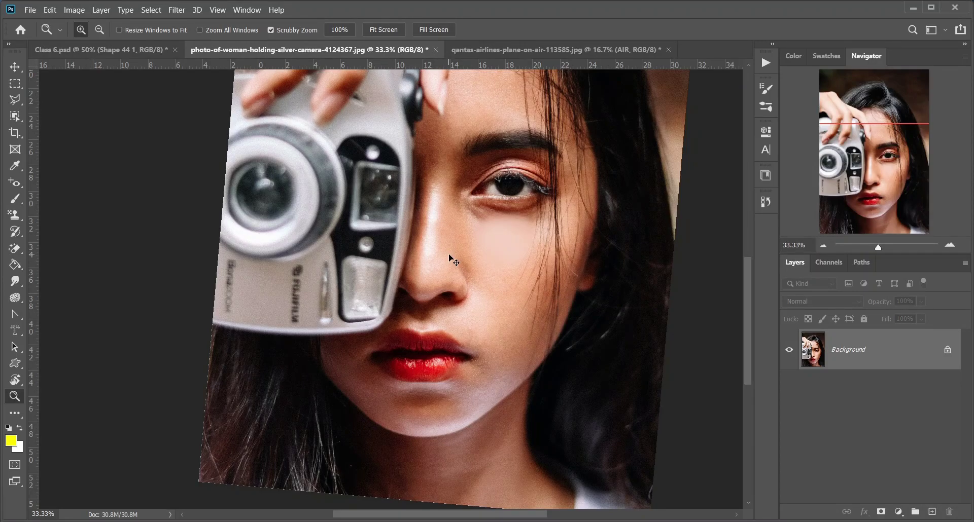
key(ctrl+0)
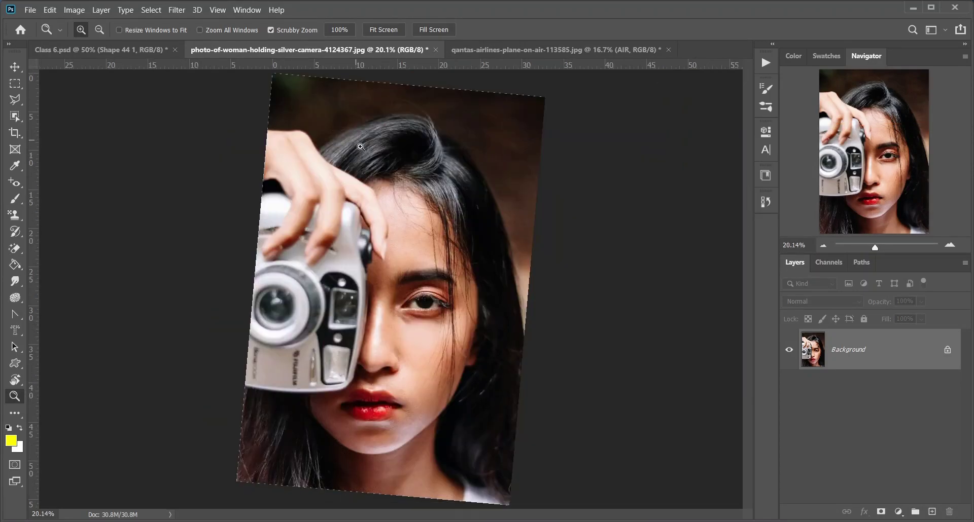
Step: Rotate the canvas view back toward upright with the Rotate View tool
key(h)
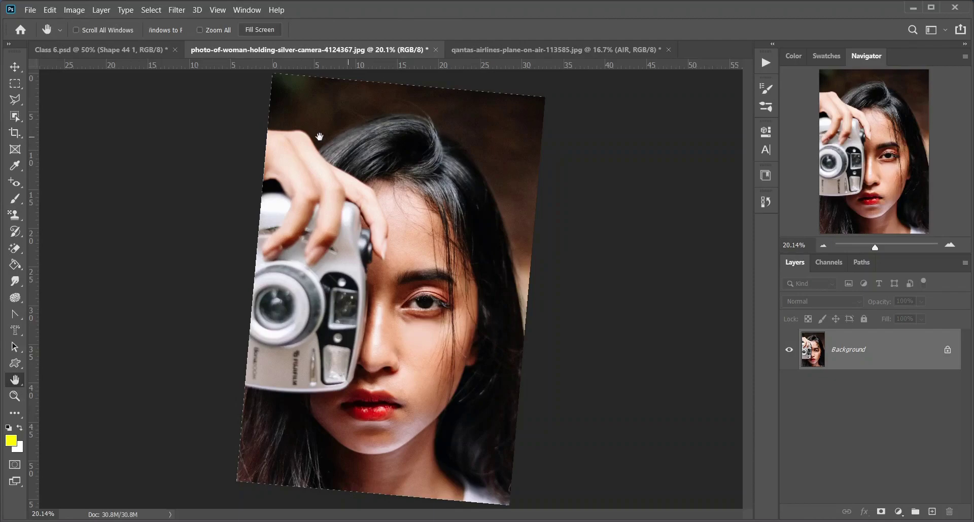
right_click(15, 380)
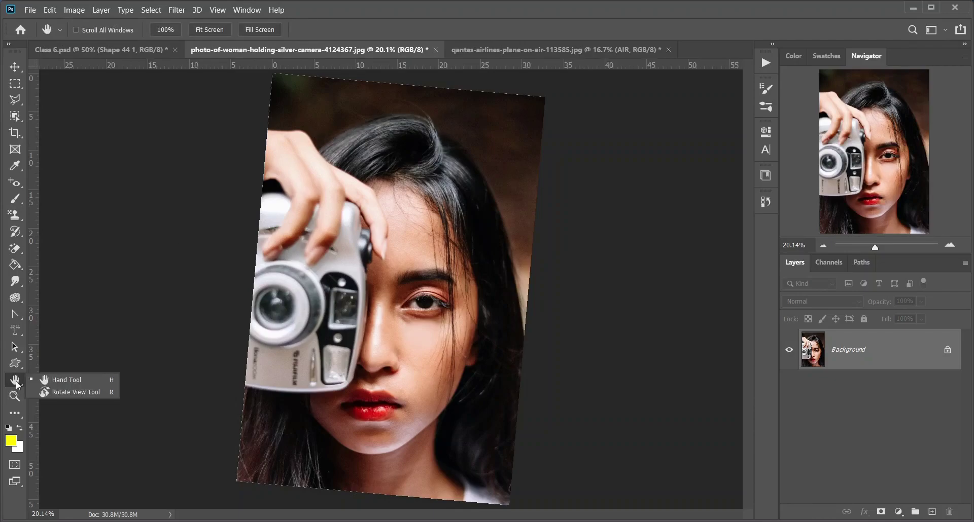
click(56, 393)
mouse_move(273, 137)
mouse_down()
mouse_move(279, 98)
mouse_move(274, 128)
mouse_up()
Step: Reset the photo's view rotation to 0° and zoom out to 25% with the Move tool active
key(v)
scroll(480, 349, up, 3)
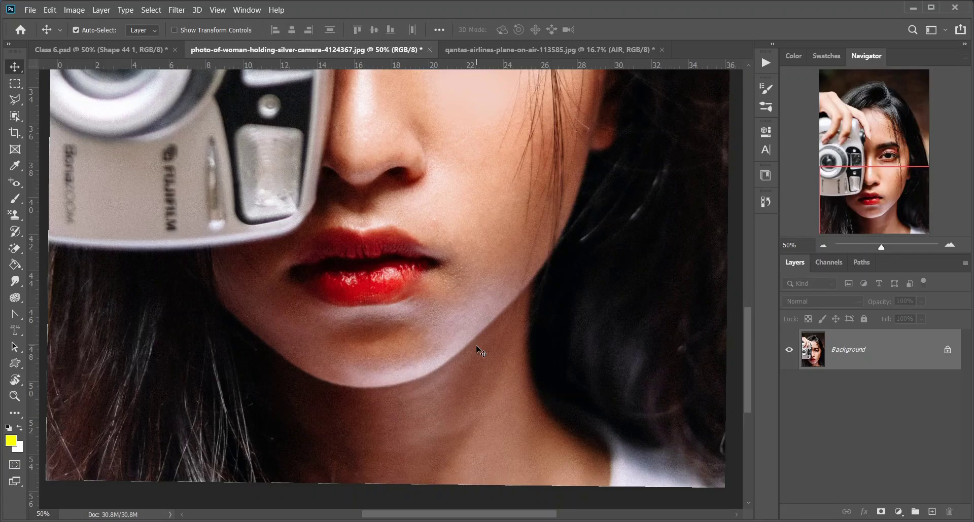
scroll(481, 350, up, 1)
key(r)
click(193, 30)
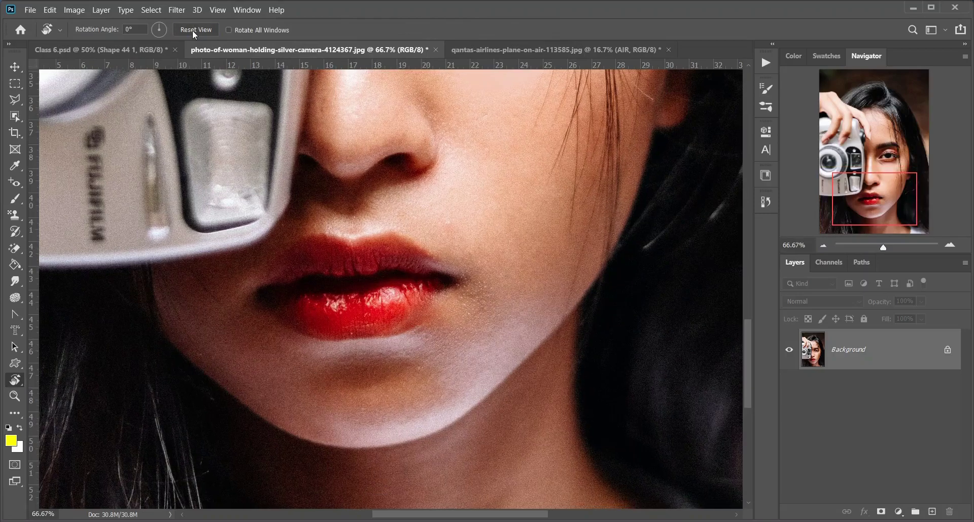
click(14, 67)
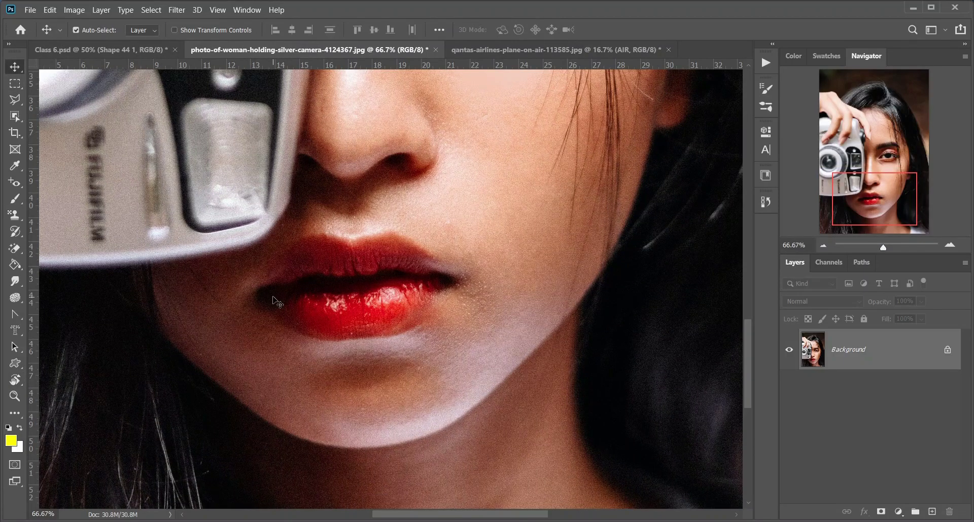
scroll(278, 303, down, 3)
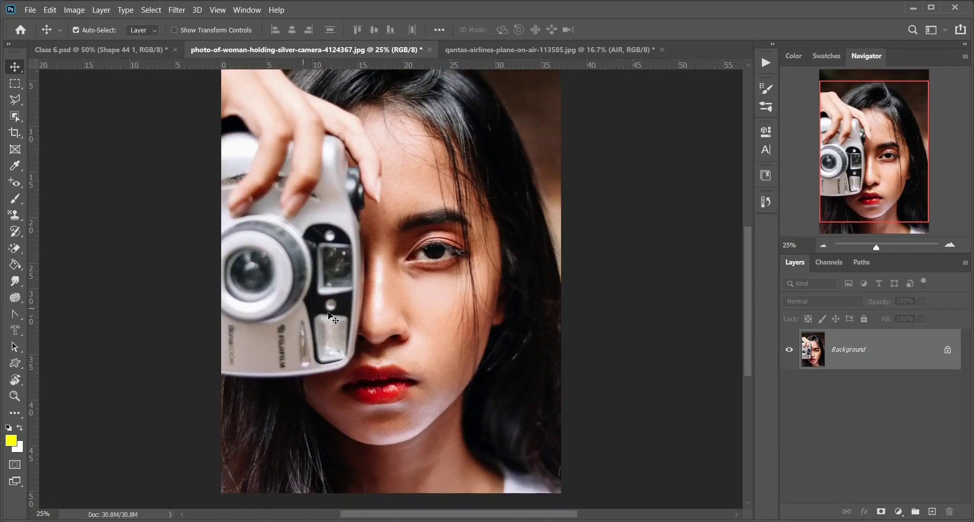
scroll(385, 350, down, 2)
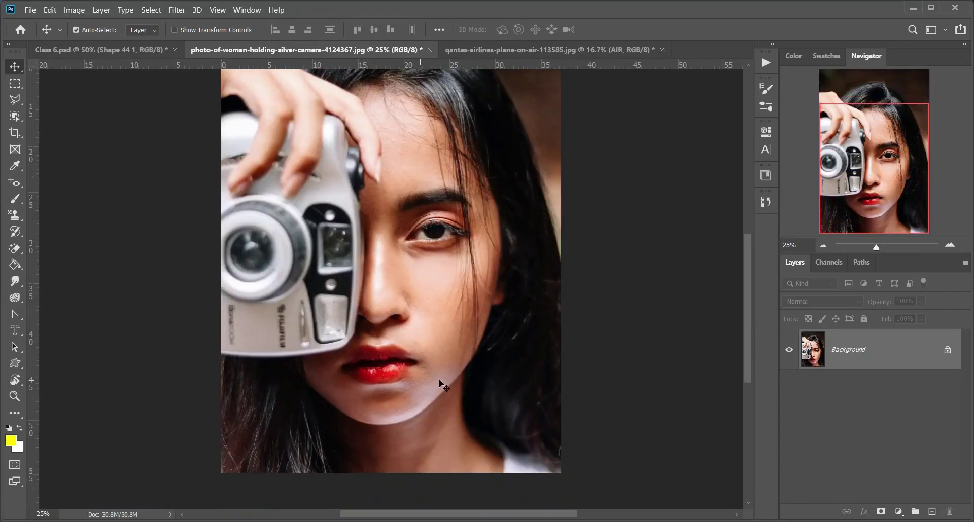